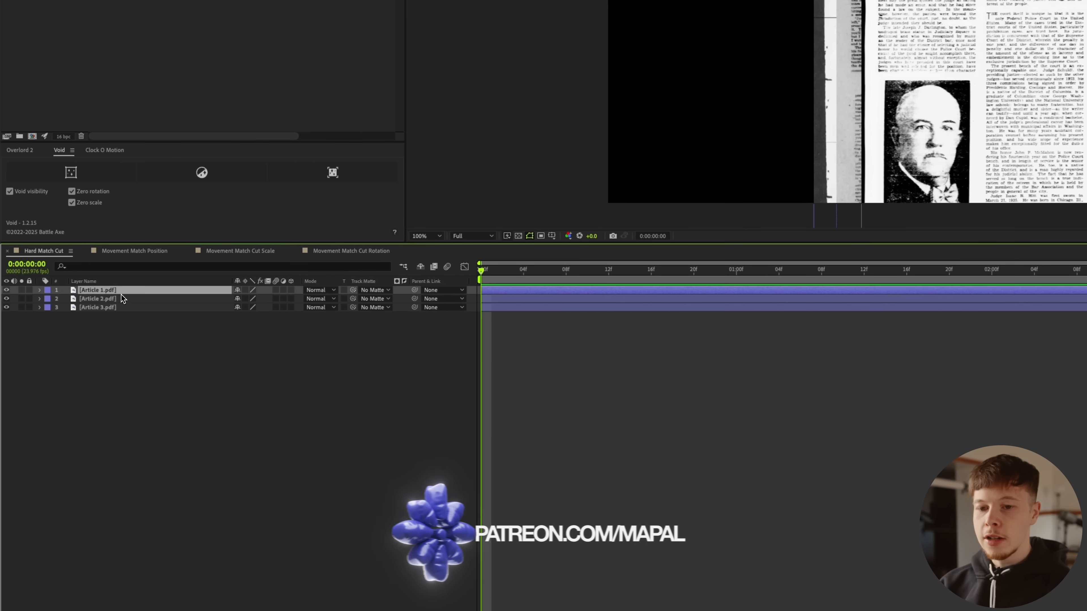
# Step: Enable continuous rasterization on all three article layers, and enlarge Article 1.pdf to about 595% with its judge photo caption in frame
pyautogui.press('super+a')
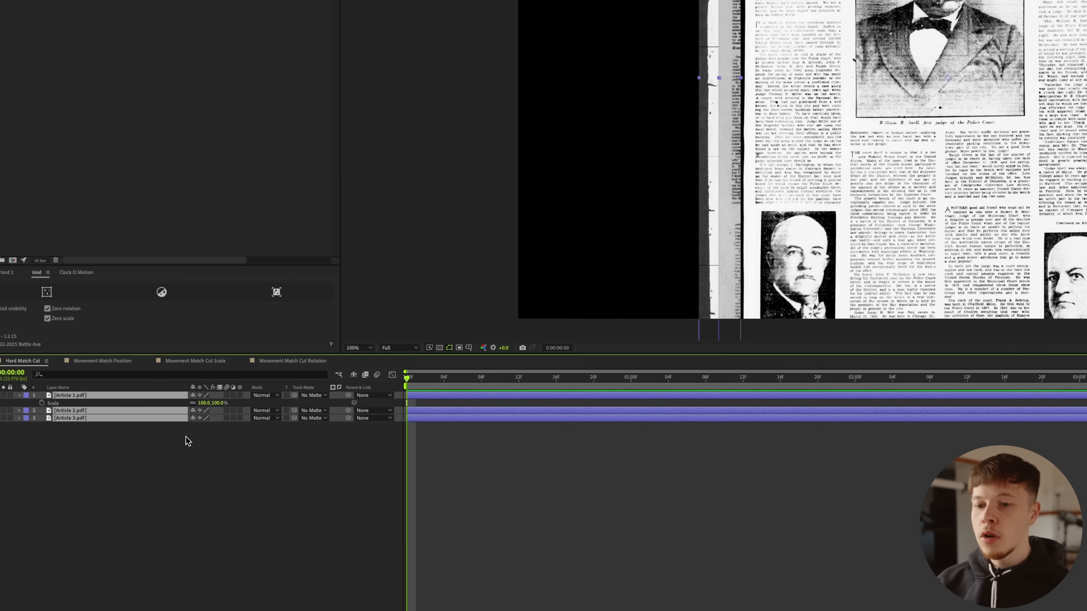
pyautogui.moveTo(207, 405); pyautogui.dragTo(434, 404)
pyautogui.moveTo(537, 168); pyautogui.dragTo(1070, 461)
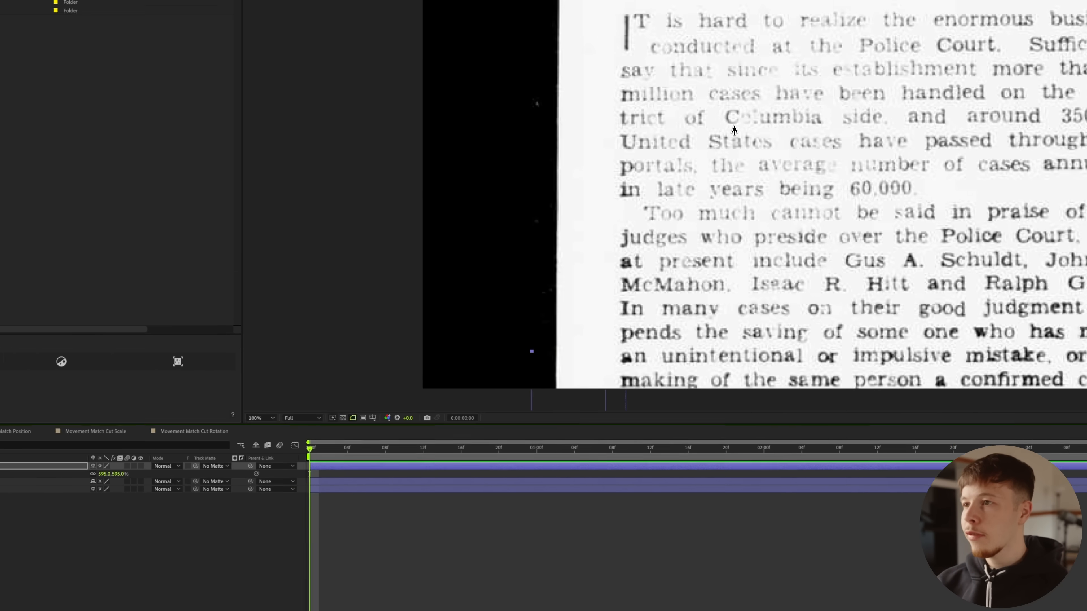
pyautogui.moveTo(702, 65); pyautogui.dragTo(556, 373)
pyautogui.moveTo(602, 163); pyautogui.dragTo(634, 316)
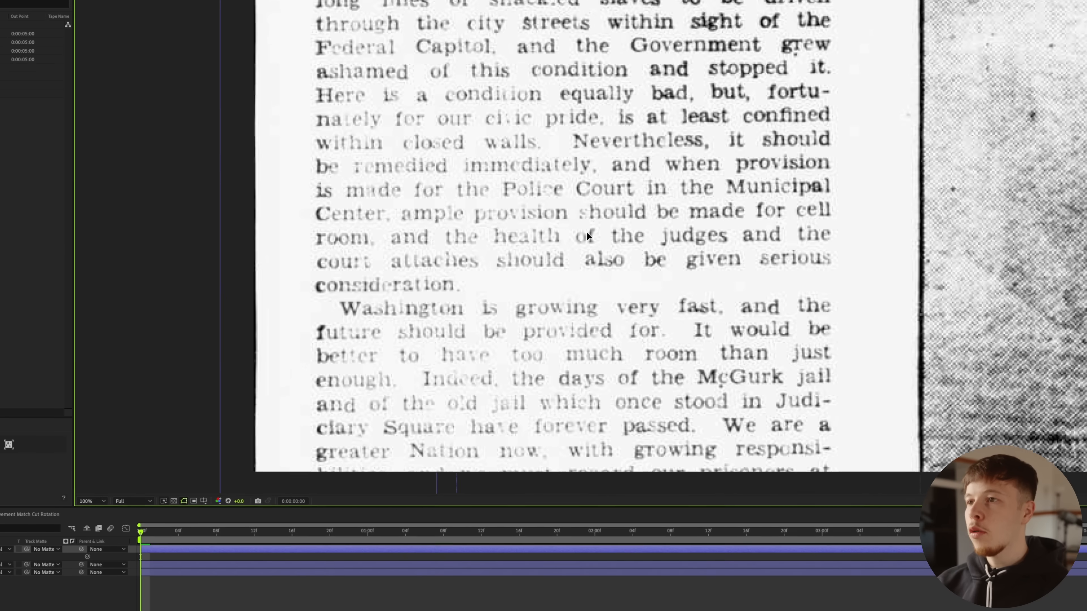
pyautogui.moveTo(597, 212); pyautogui.dragTo(790, 302)
pyautogui.moveTo(673, 291); pyautogui.dragTo(699, 265)
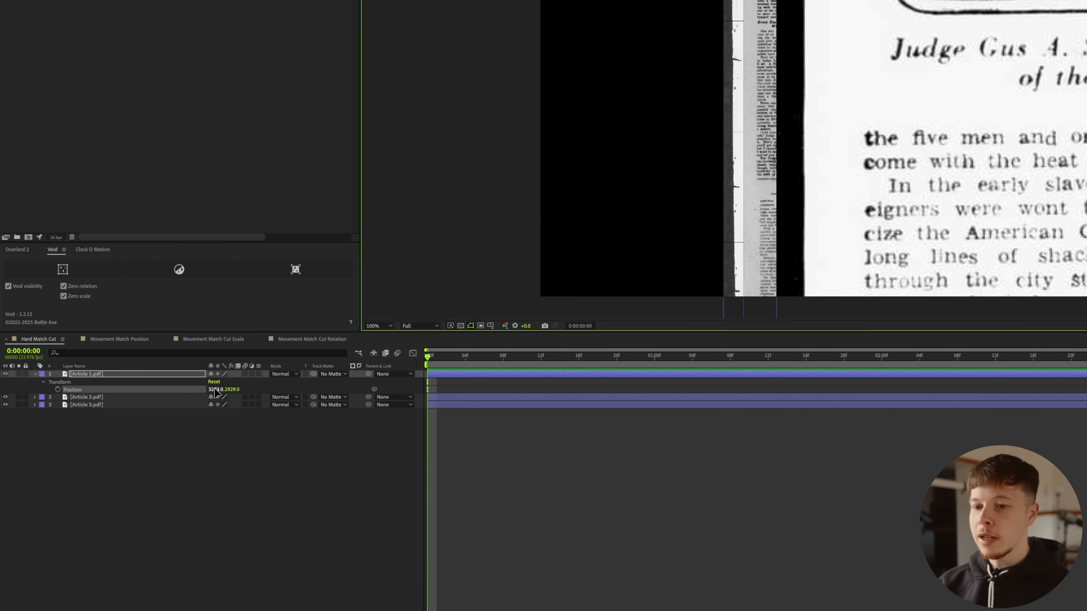
# Step: Set Article 1.pdf's scale to 535% and, using the proportional grid, centre the word "Judge" from a photo caption in the composition
pyautogui.press('s')
pyautogui.moveTo(226, 385); pyautogui.dragTo(212, 391)
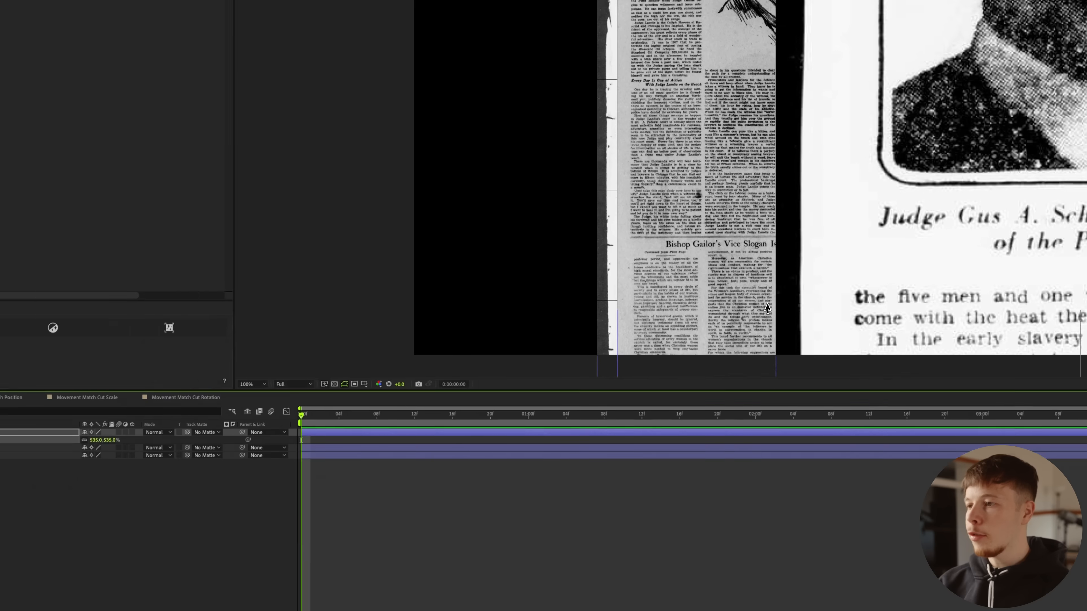
pyautogui.hotkey('alt', "'")
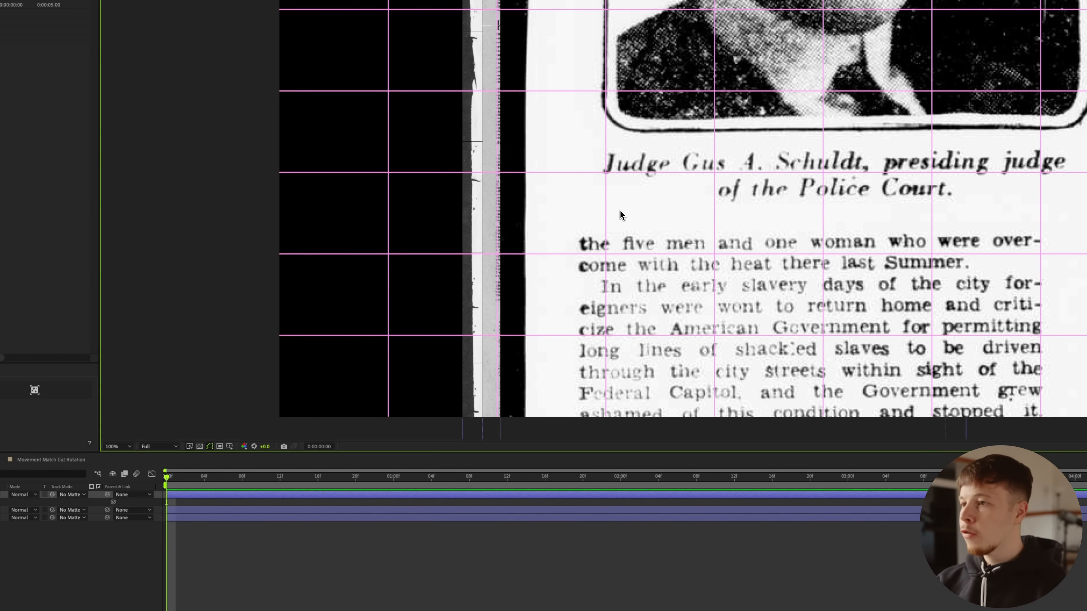
pyautogui.moveTo(729, 210); pyautogui.dragTo(334, 227)
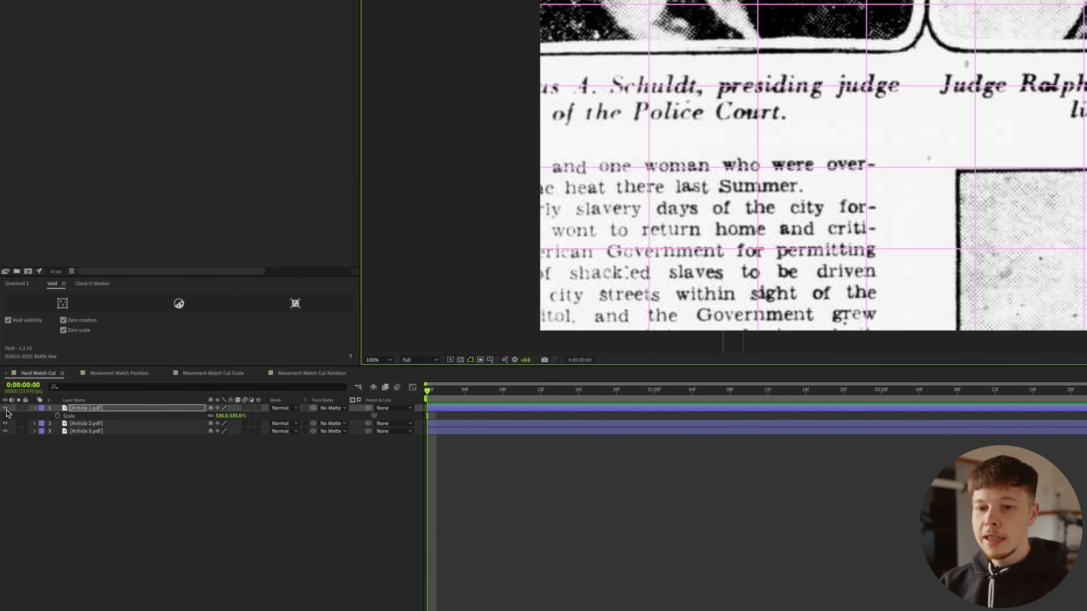
# Step: Hide Article 1.pdf, enlarge Article 2.pdf and move its headline word "JUDGE" near the composition centre
pyautogui.click(5, 409)
pyautogui.click(76, 424)
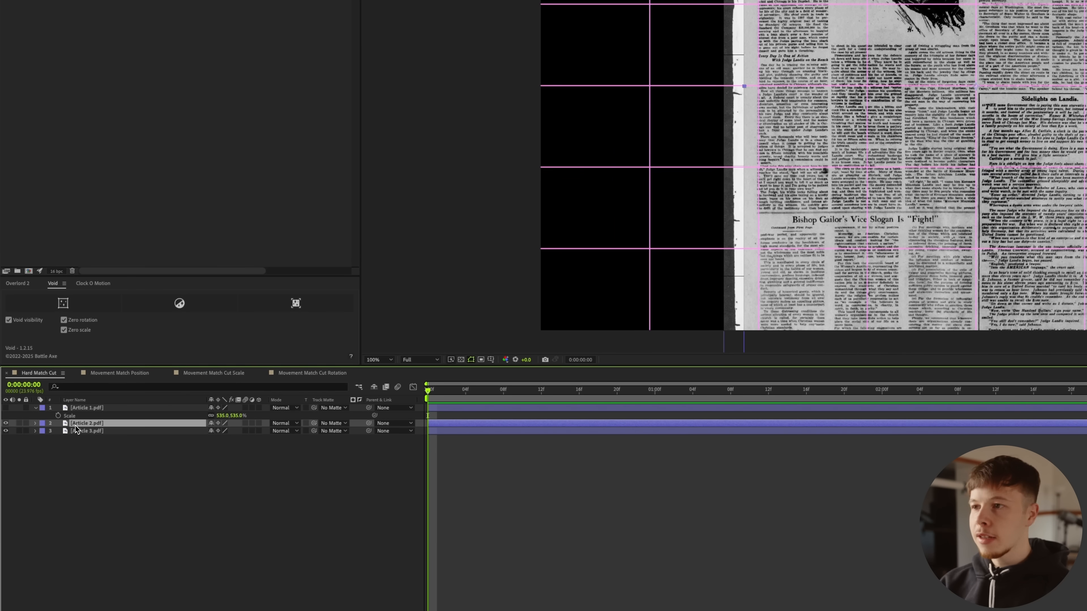
pyautogui.press('s')
pyautogui.moveTo(226, 436); pyautogui.dragTo(808, 44)
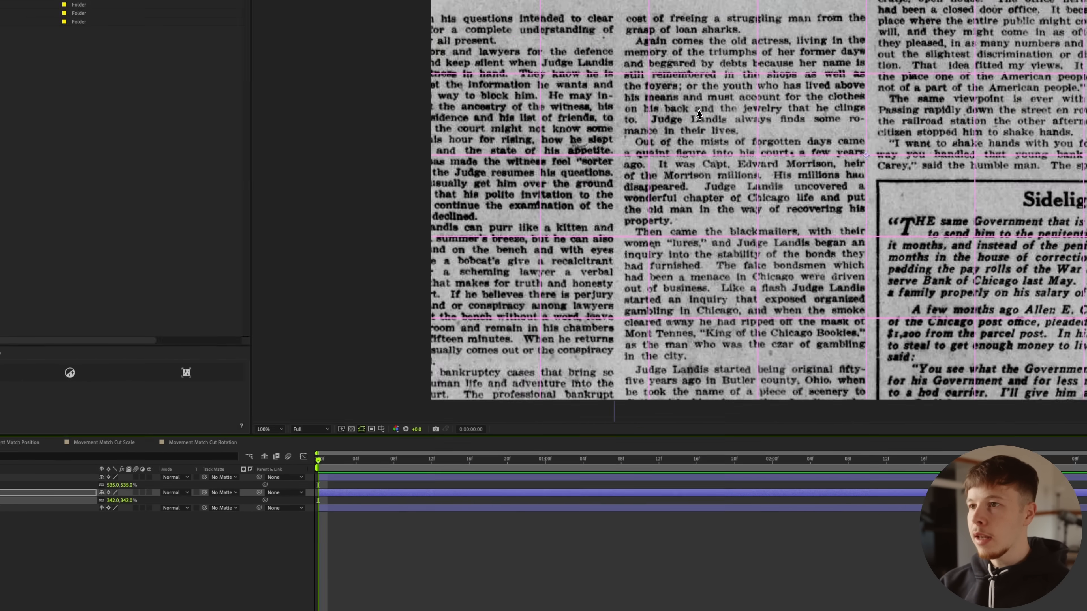
pyautogui.moveTo(699, 114); pyautogui.dragTo(776, 326)
pyautogui.moveTo(662, 125); pyautogui.dragTo(702, 226)
pyautogui.moveTo(568, 309); pyautogui.dragTo(570, 322)
pyautogui.moveTo(549, 193); pyautogui.dragTo(762, 357)
pyautogui.moveTo(724, 313); pyautogui.dragTo(737, 373)
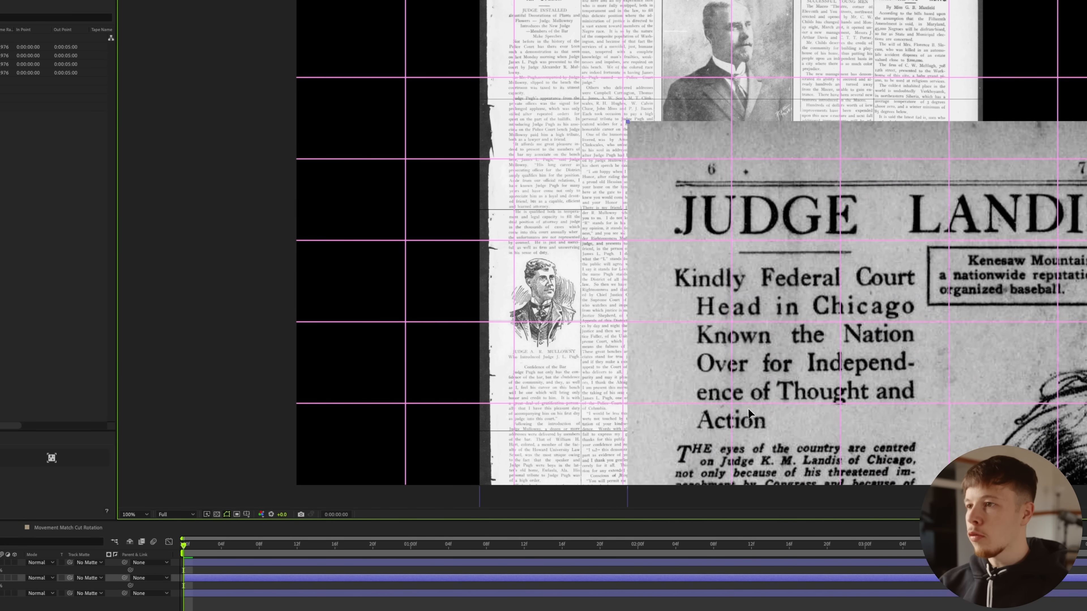
pyautogui.hotkey('alt', "'")
pyautogui.hotkey('alt', "'")
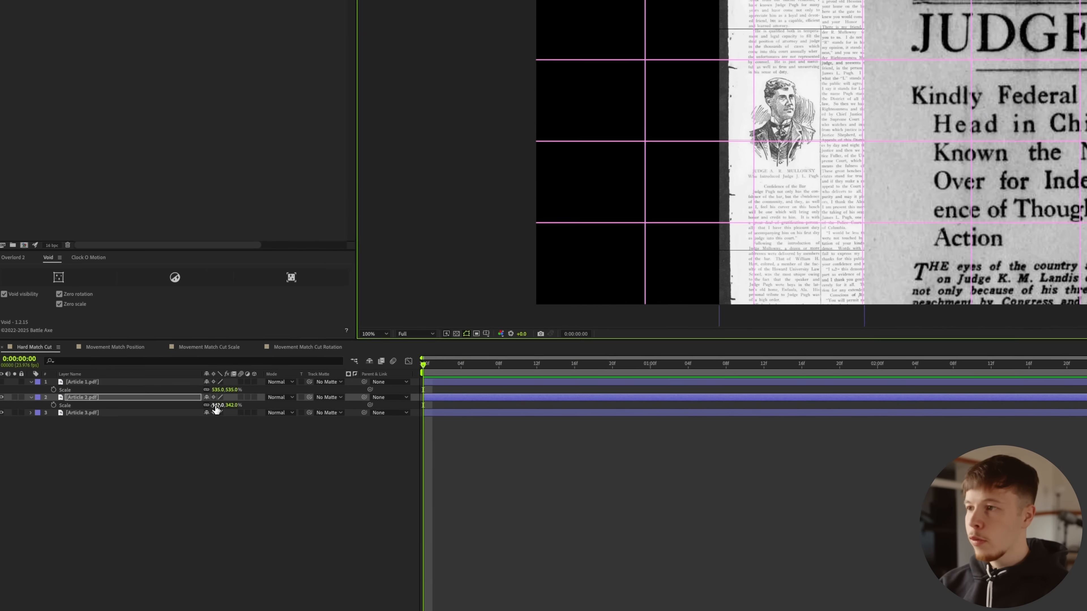
# Step: Scale Article 2.pdf down, centre its headline word "JUDGE" on the grid, and compare its alignment with Article 1.pdf
pyautogui.moveTo(216, 409); pyautogui.dragTo(193, 410)
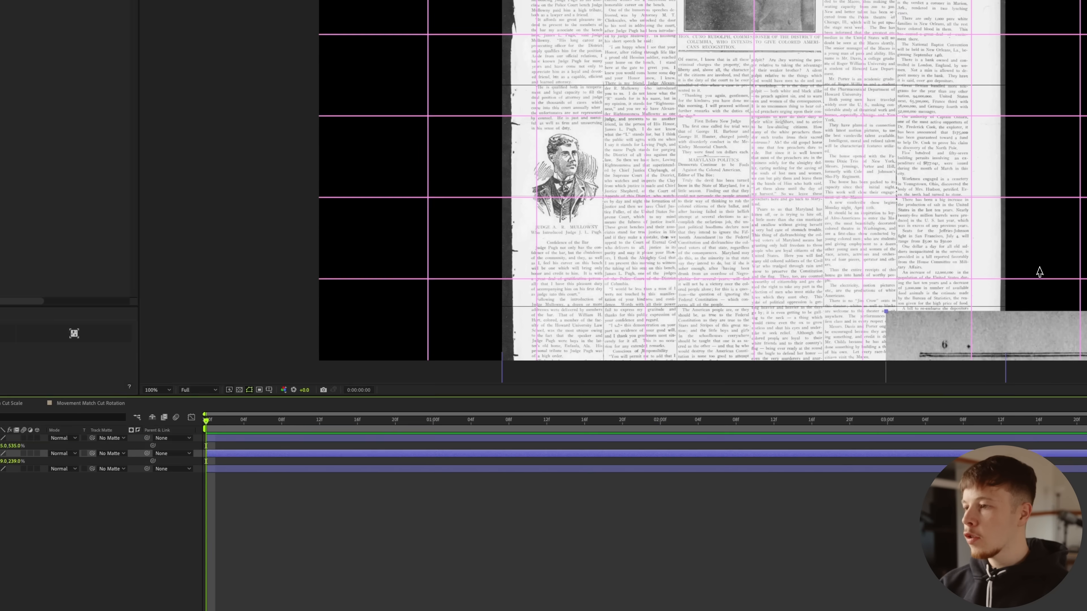
pyautogui.moveTo(996, 334); pyautogui.dragTo(760, 80)
pyautogui.moveTo(613, 182); pyautogui.dragTo(618, 174)
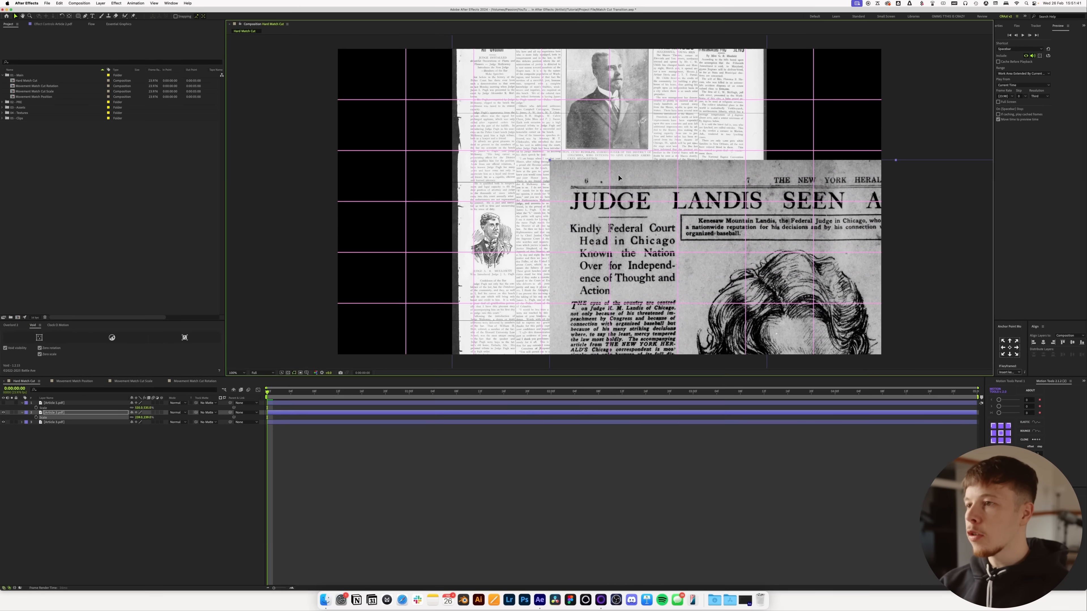
pyautogui.click(4, 404)
pyautogui.click(4, 403)
pyautogui.click(4, 404)
pyautogui.click(4, 404)
pyautogui.click(4, 403)
pyautogui.click(4, 404)
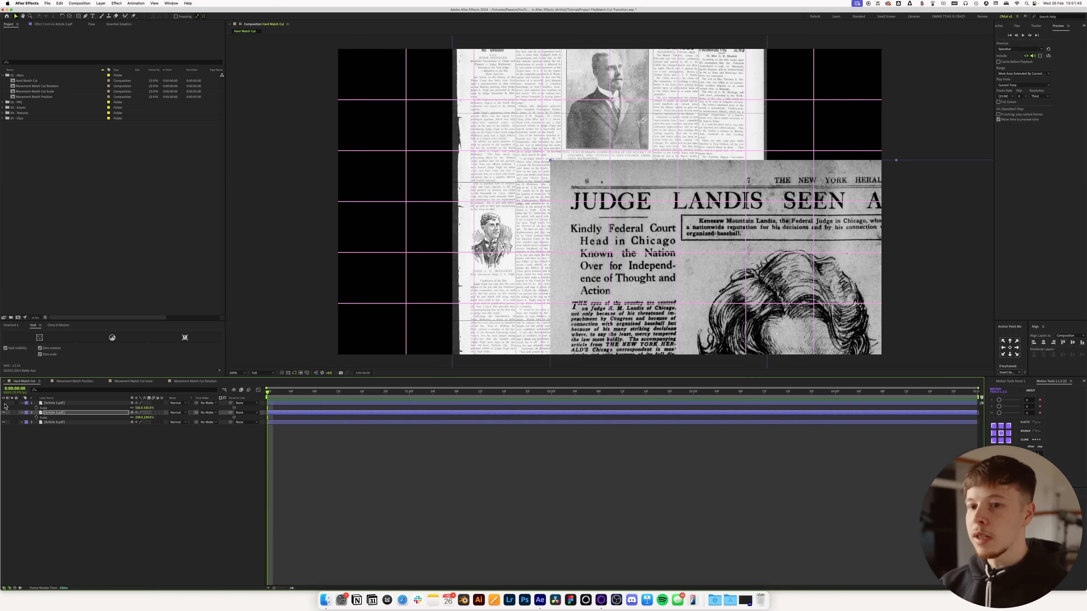
# Step: Set Article 2.pdf's scale to 163%, recentre the word "JUDGE", and compare its size against Article 1.pdf
pyautogui.moveTo(139, 421); pyautogui.dragTo(122, 426)
pyautogui.moveTo(729, 343); pyautogui.dragTo(634, 213)
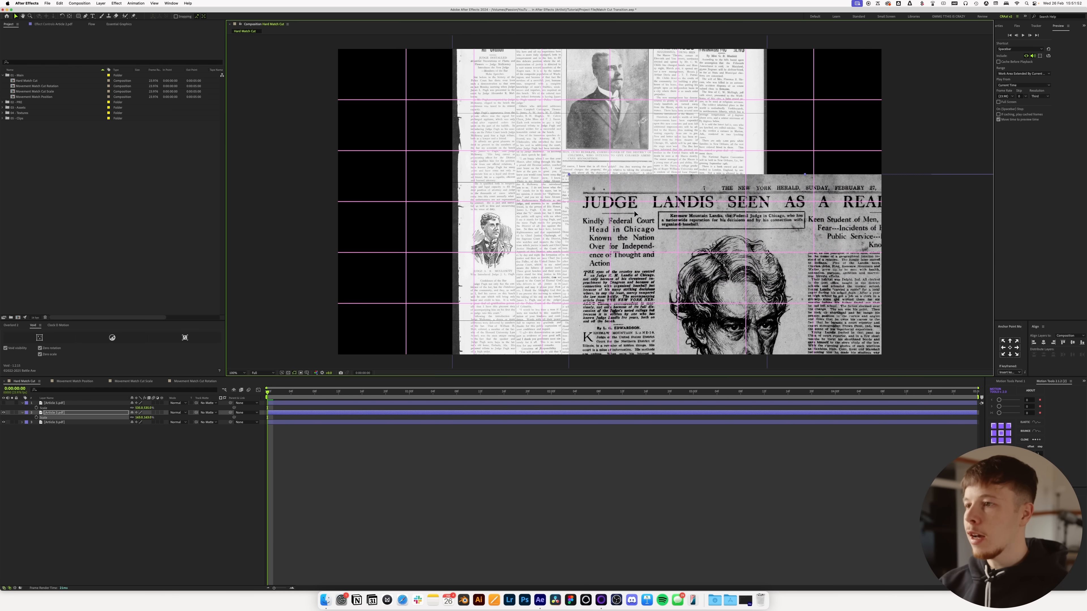
pyautogui.click(4, 403)
pyautogui.click(4, 403)
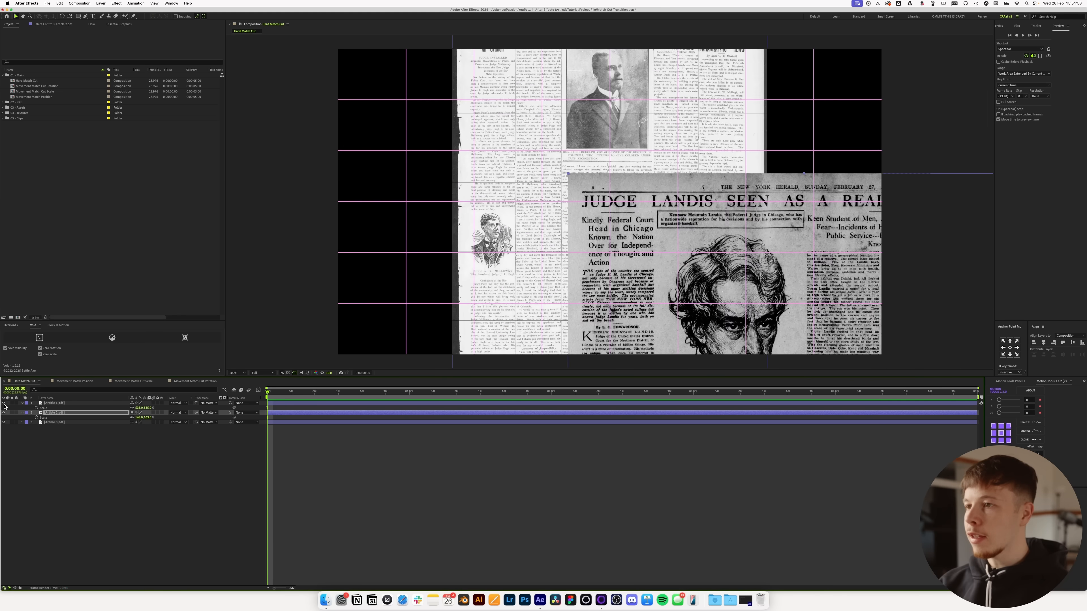
pyautogui.click(4, 404)
pyautogui.click(4, 404)
pyautogui.click(3, 403)
pyautogui.click(4, 404)
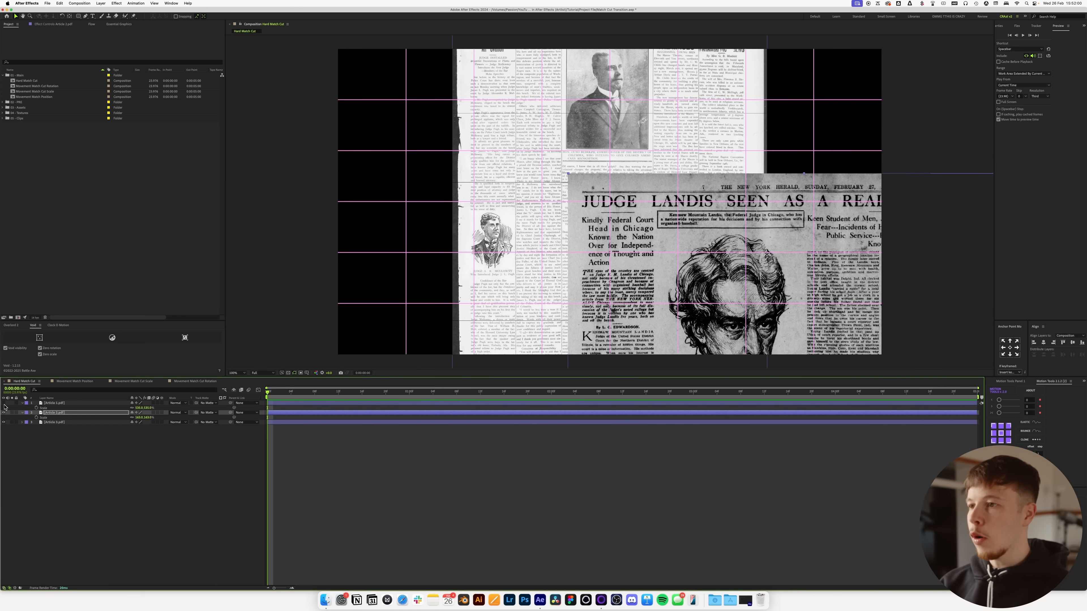
# Step: Isolate Article 3.pdf, scale it to 409% with "JUDGE" from "JUDGE INSTALLED" centred on the grid, and show the other articles again
pyautogui.click(4, 413)
pyautogui.click(49, 423)
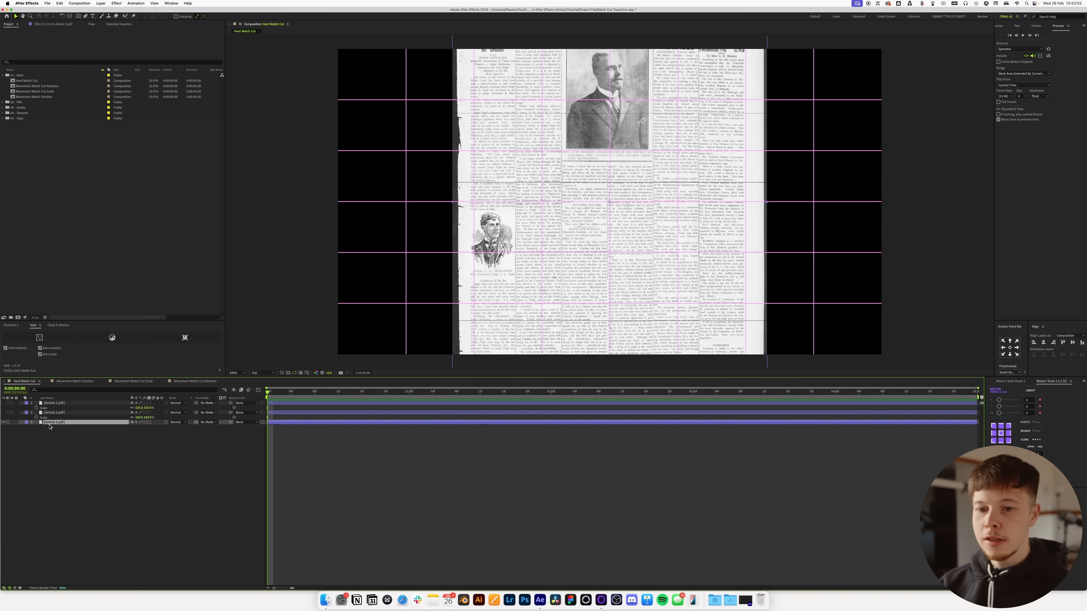
pyautogui.moveTo(139, 431); pyautogui.dragTo(531, 284)
pyautogui.moveTo(493, 208); pyautogui.dragTo(659, 417)
pyautogui.moveTo(536, 173); pyautogui.dragTo(615, 201)
pyautogui.moveTo(138, 428); pyautogui.dragTo(165, 431)
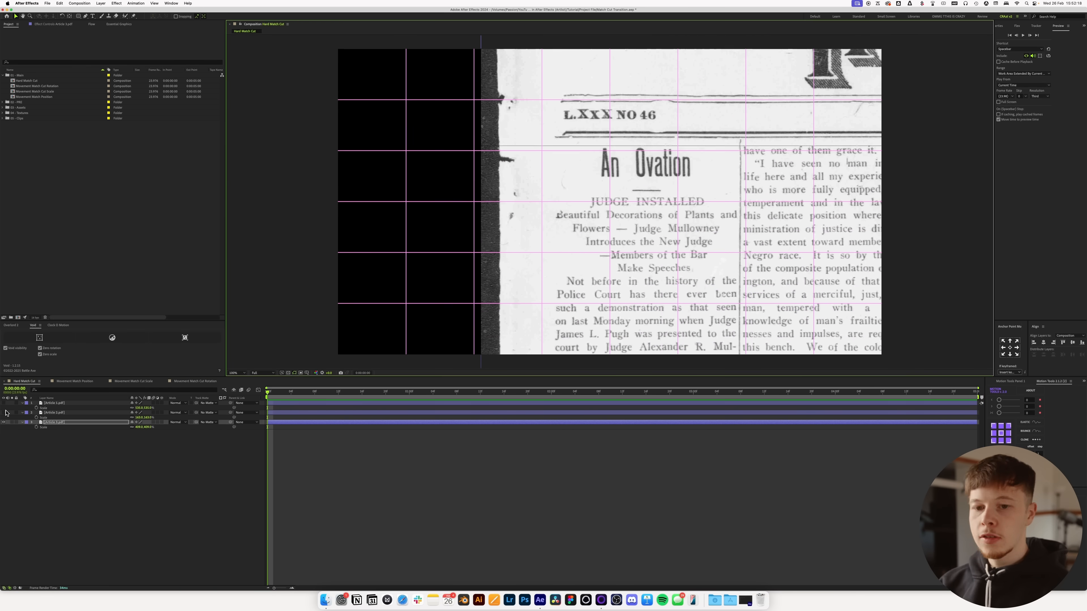
pyautogui.click(4, 414)
pyautogui.click(4, 403)
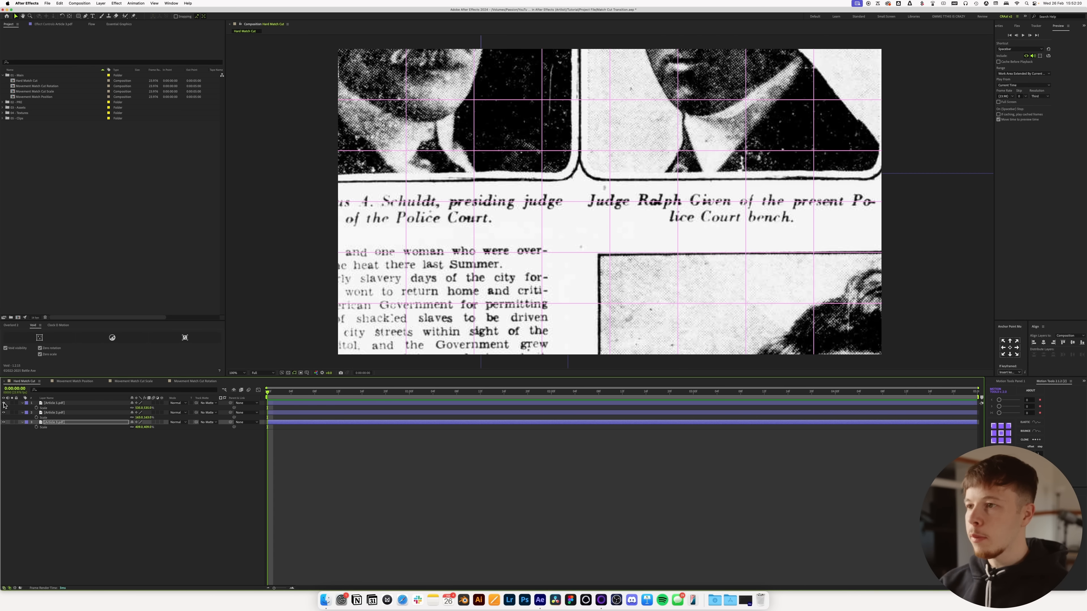
# Step: Reorder the layers so Article 3.pdf is on top, Article 2.pdf in the middle and Article 1.pdf at the bottom
pyautogui.click(55, 404)
pyautogui.moveTo(57, 404); pyautogui.dragTo(58, 448)
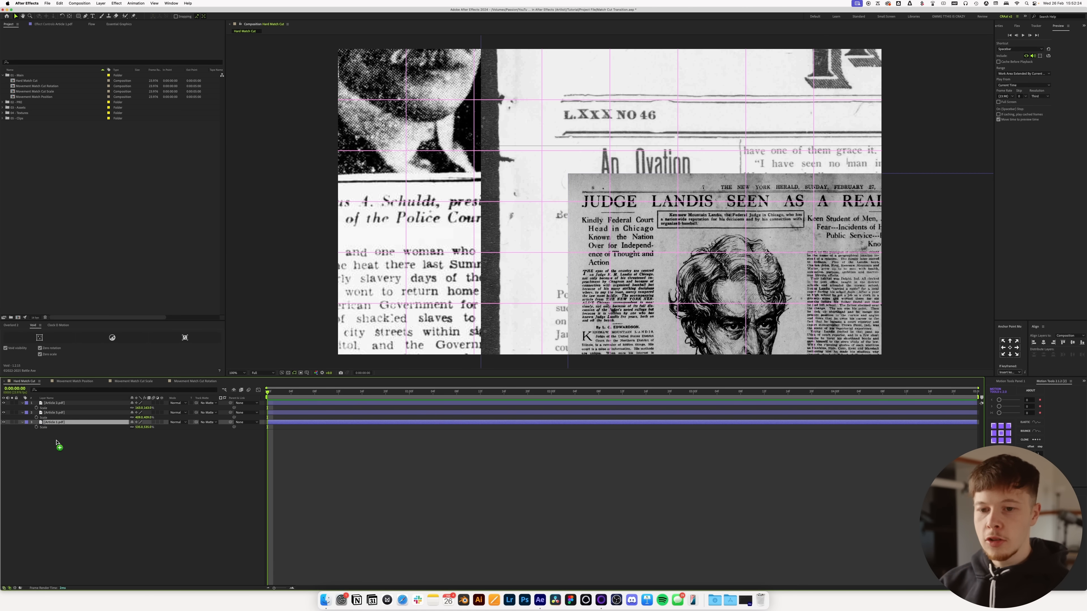
pyautogui.moveTo(59, 405); pyautogui.dragTo(59, 423)
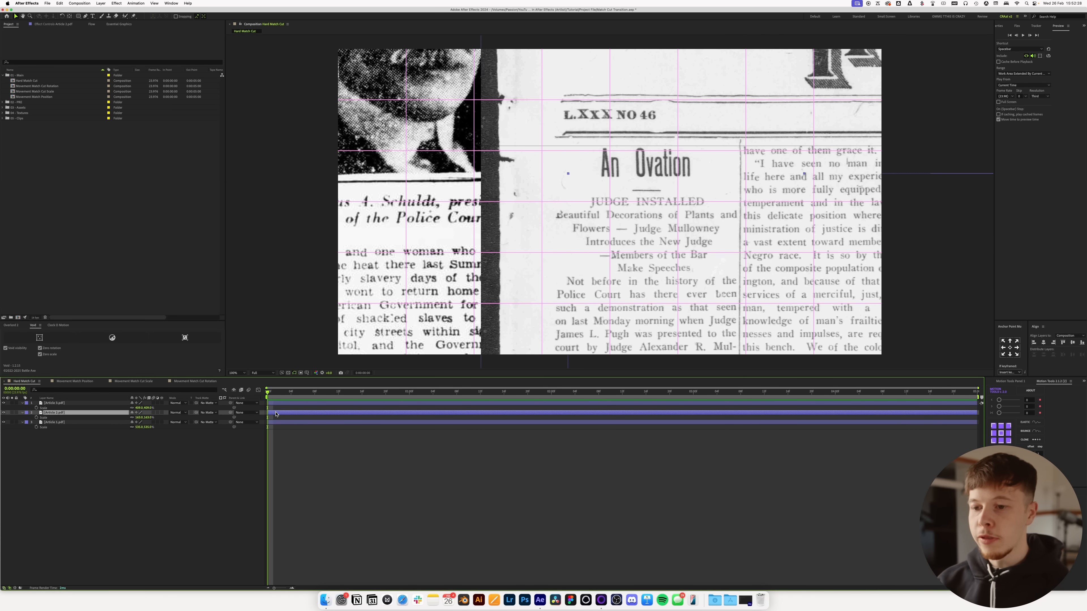
# Step: Stagger the layers so Article 2.pdf starts at about frame 9 and Article 3.pdf at about frame 18, and preview the cuts
pyautogui.moveTo(289, 403); pyautogui.dragTo(341, 410)
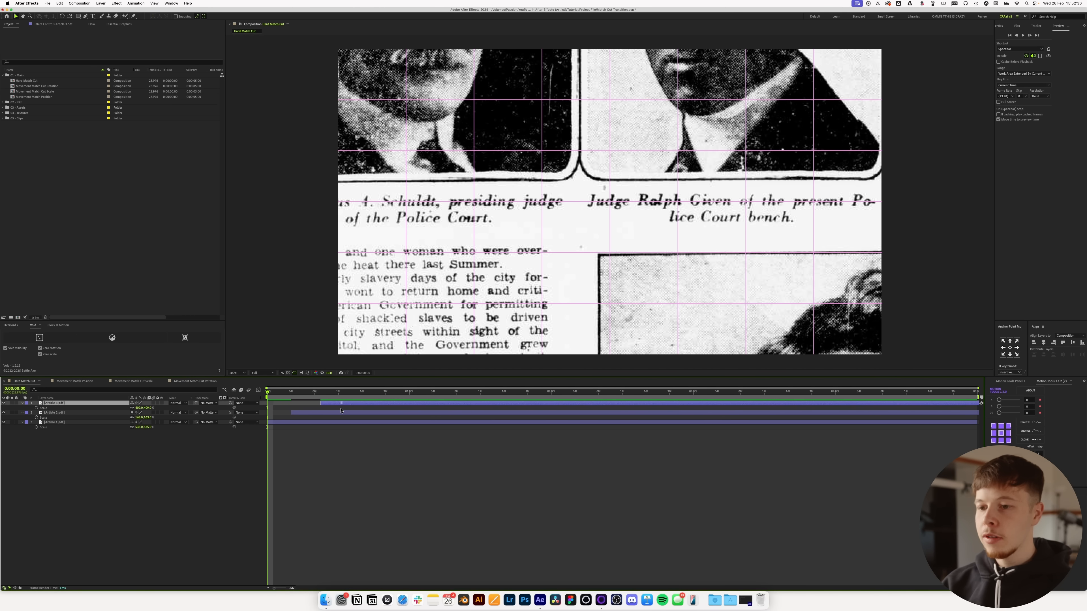
pyautogui.press('space')
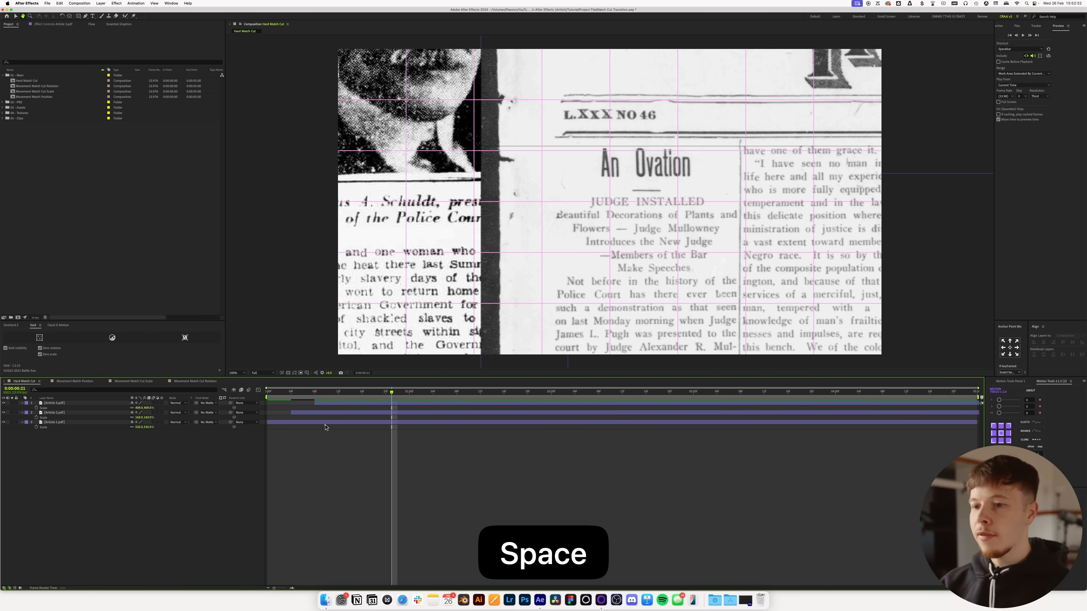
pyautogui.click(313, 415)
pyautogui.keyDown('shift'); pyautogui.click(327, 405); pyautogui.keyUp('shift')
pyautogui.click(352, 407)
pyautogui.click(360, 404)
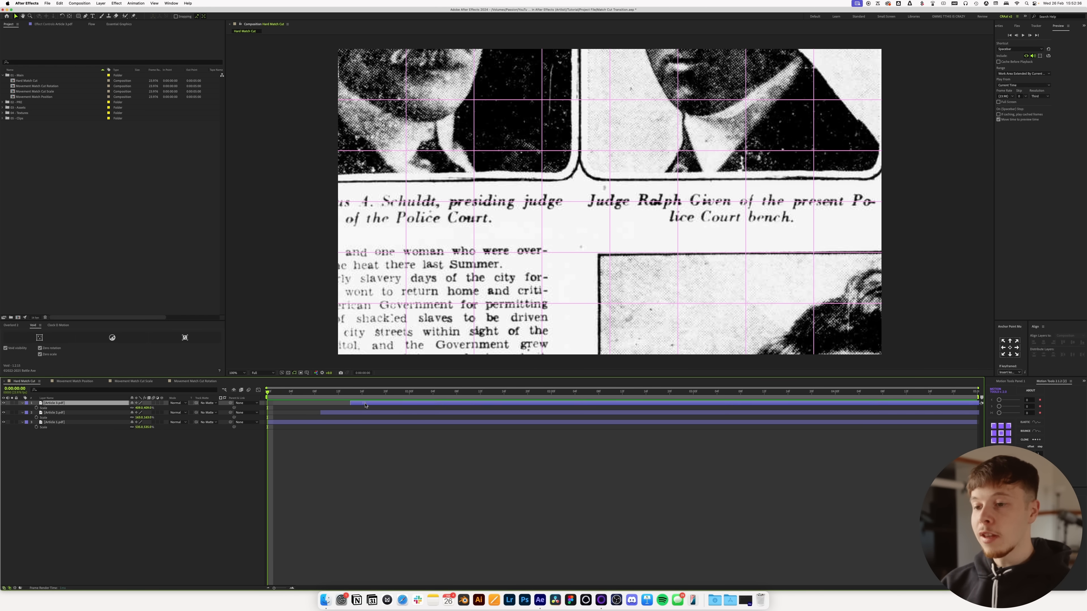
pyautogui.click(394, 434)
pyautogui.press('space')
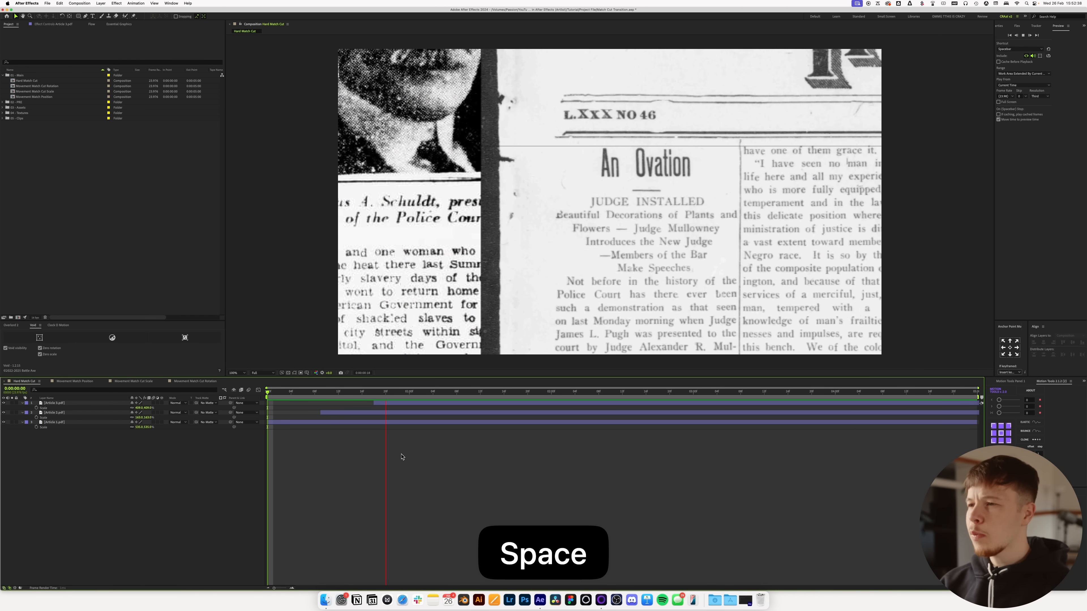
pyautogui.press('space')
pyautogui.press('space')
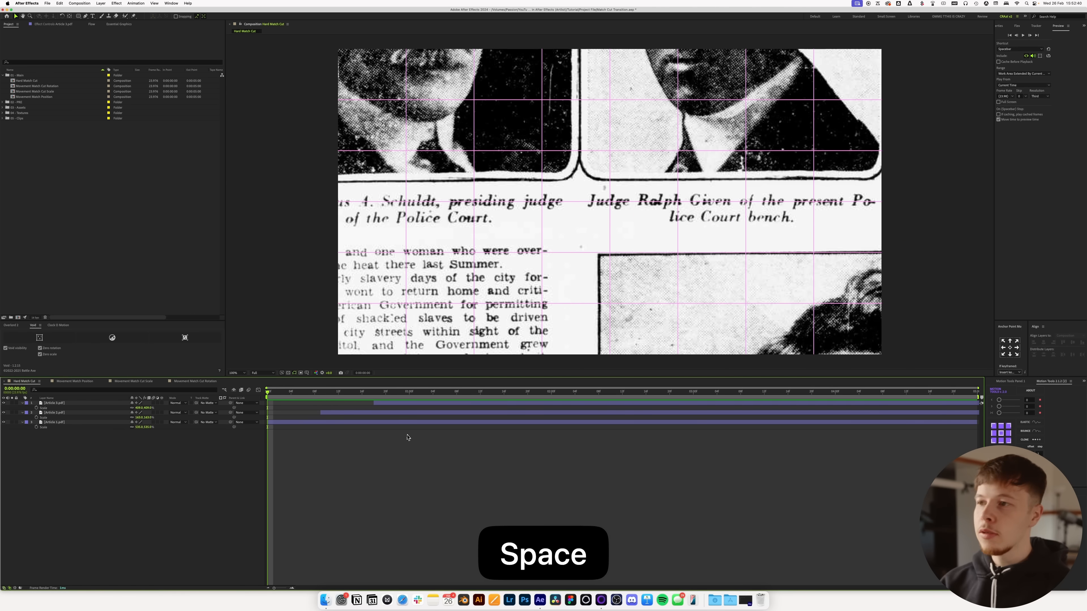
pyautogui.press('space')
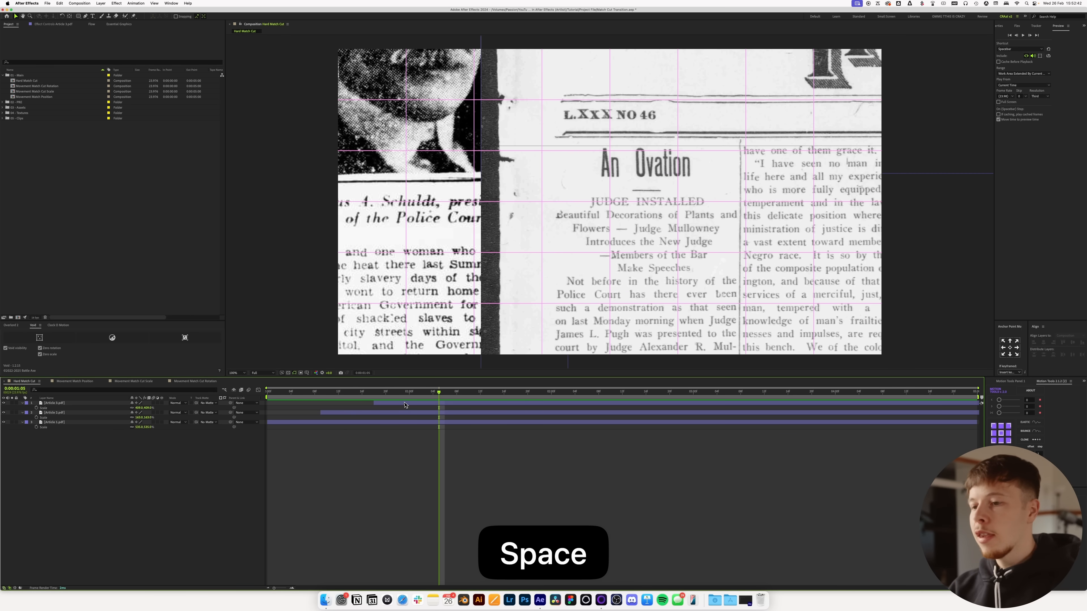
# Step: Apply the Invert effect to the Article 2.pdf layer
pyautogui.moveTo(377, 396); pyautogui.dragTo(272, 404)
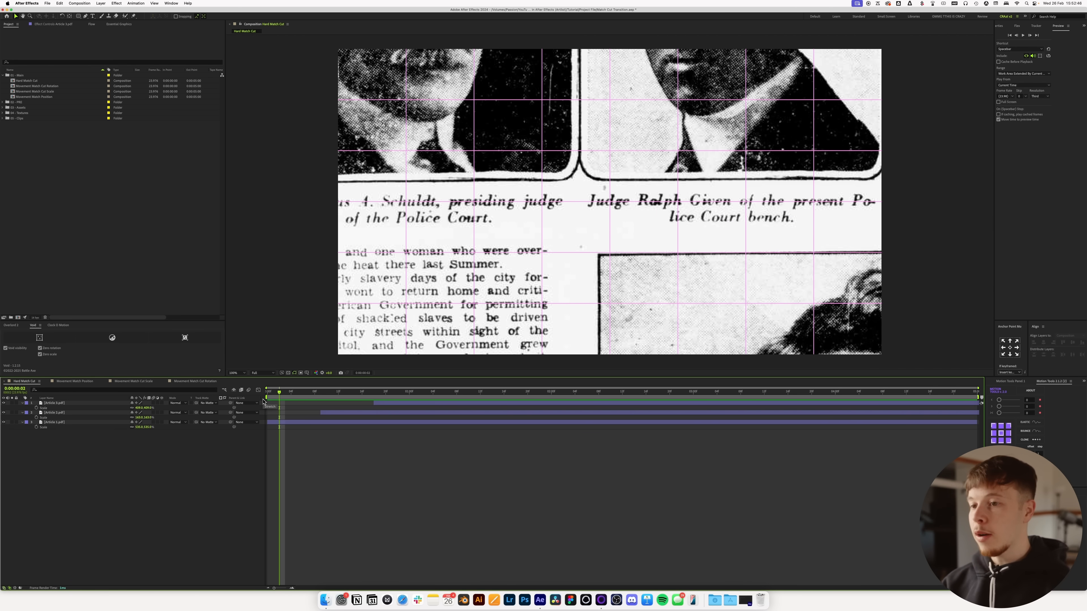
pyautogui.moveTo(295, 393); pyautogui.dragTo(333, 394)
pyautogui.click(350, 412)
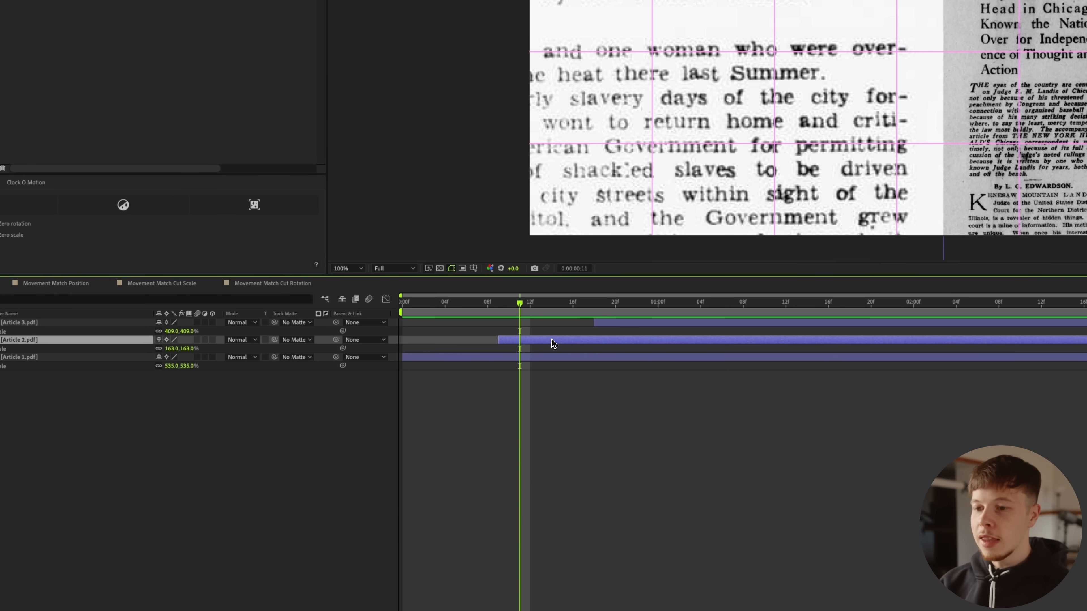
pyautogui.hotkey('ctrl', 'space')
pyautogui.write('inv')
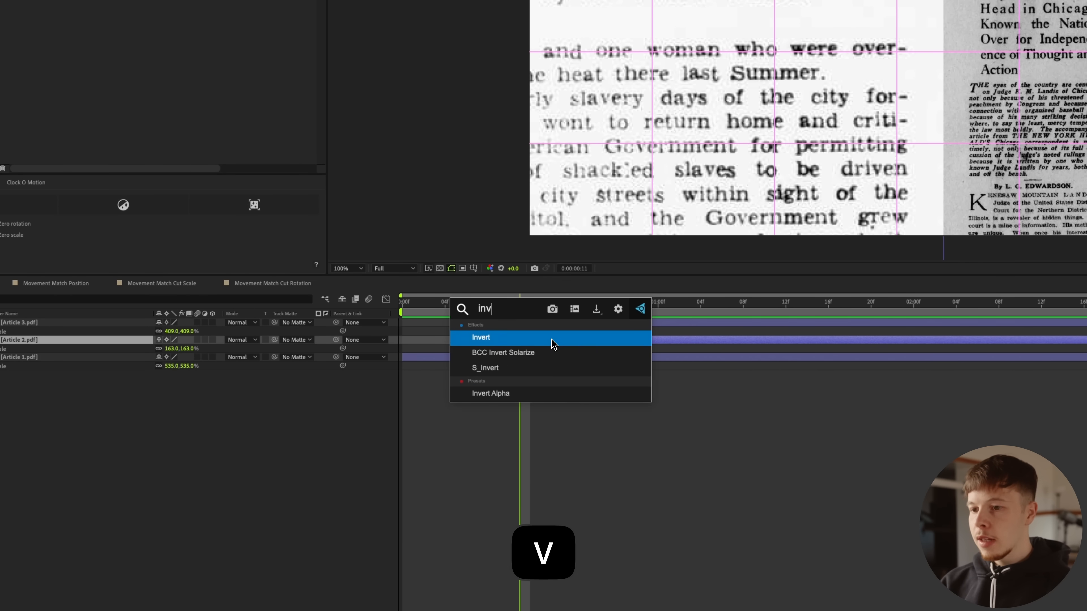
pyautogui.press('Return')
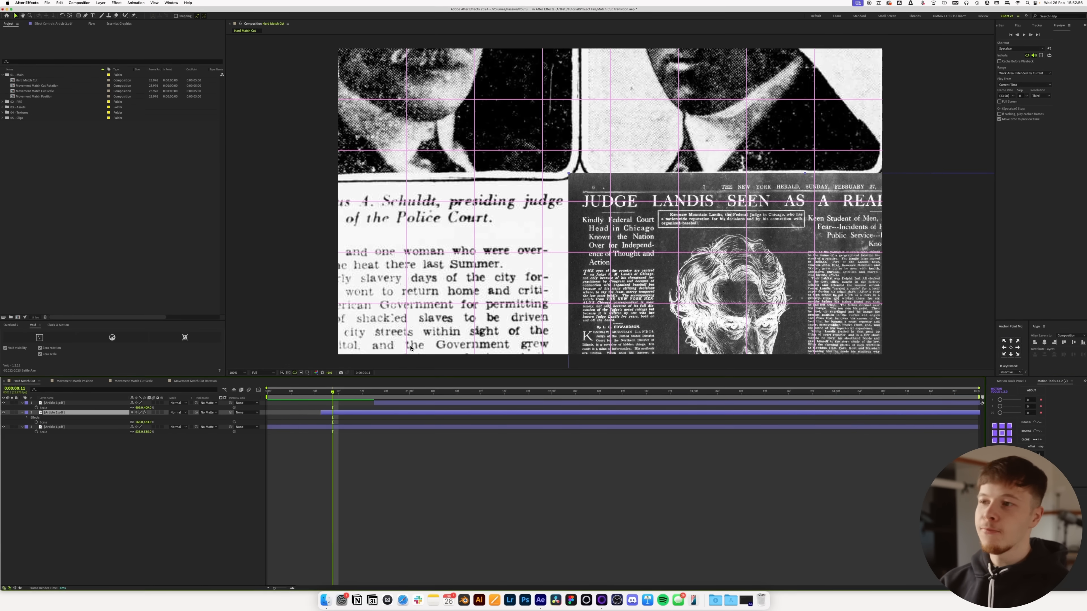
# Step: Add a black solid with the default settings above the article layers
pyautogui.moveTo(345, 394); pyautogui.dragTo(279, 396)
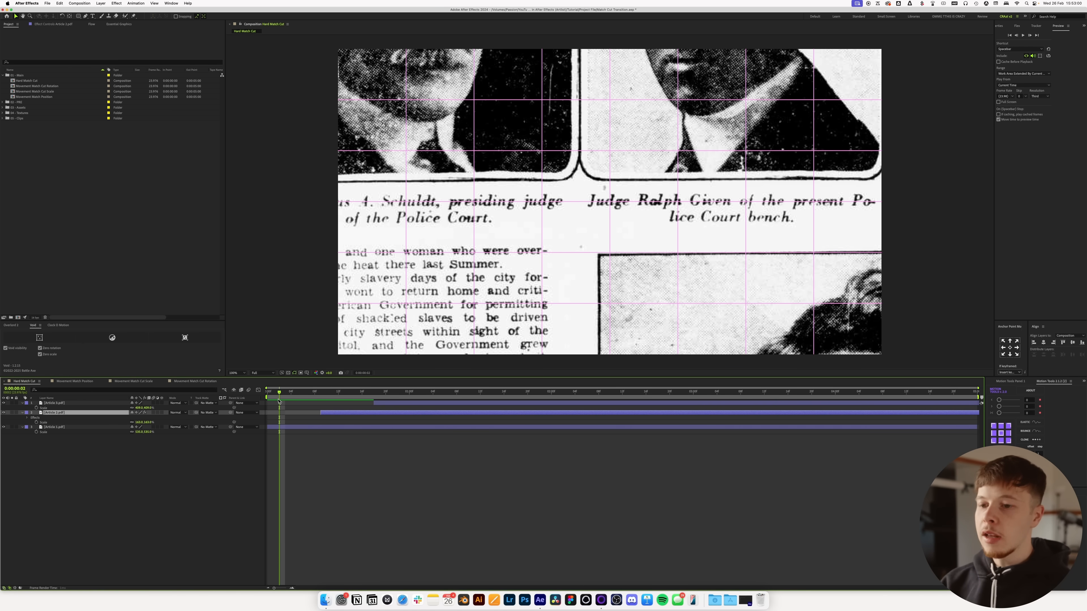
pyautogui.click(347, 457)
pyautogui.press('super+y')
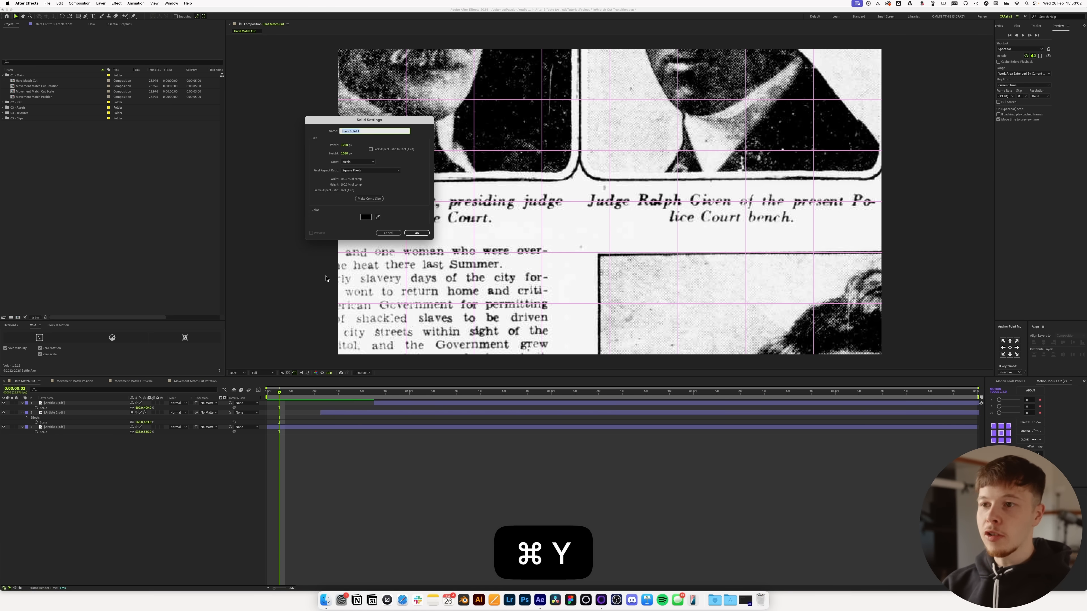
pyautogui.press('Return')
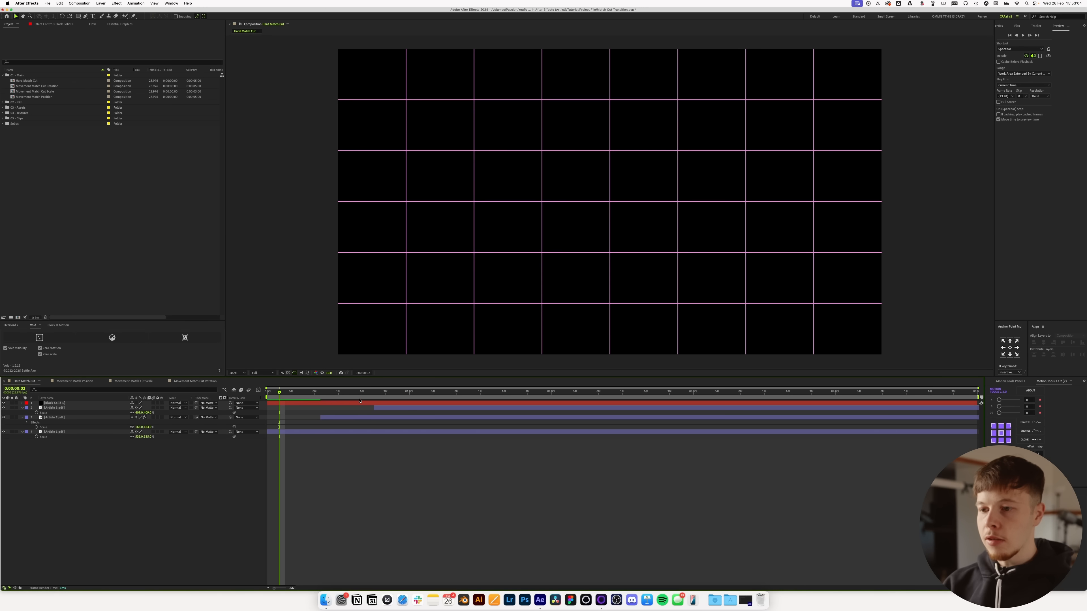
# Step: Split the black solid at frame 17 and recolour its second part white, hiding the grid for a playback preview
pyautogui.moveTo(359, 401); pyautogui.dragTo(368, 401)
pyautogui.press('super+shift+d')
pyautogui.press('super+shift+y')
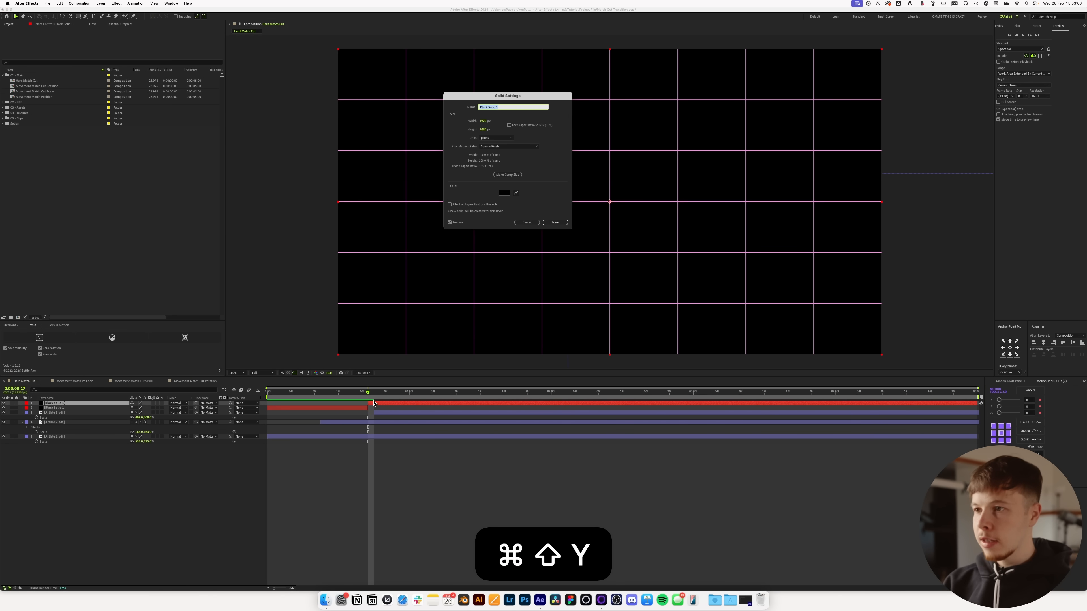
pyautogui.click(508, 193)
pyautogui.hotkey('alt', "'")
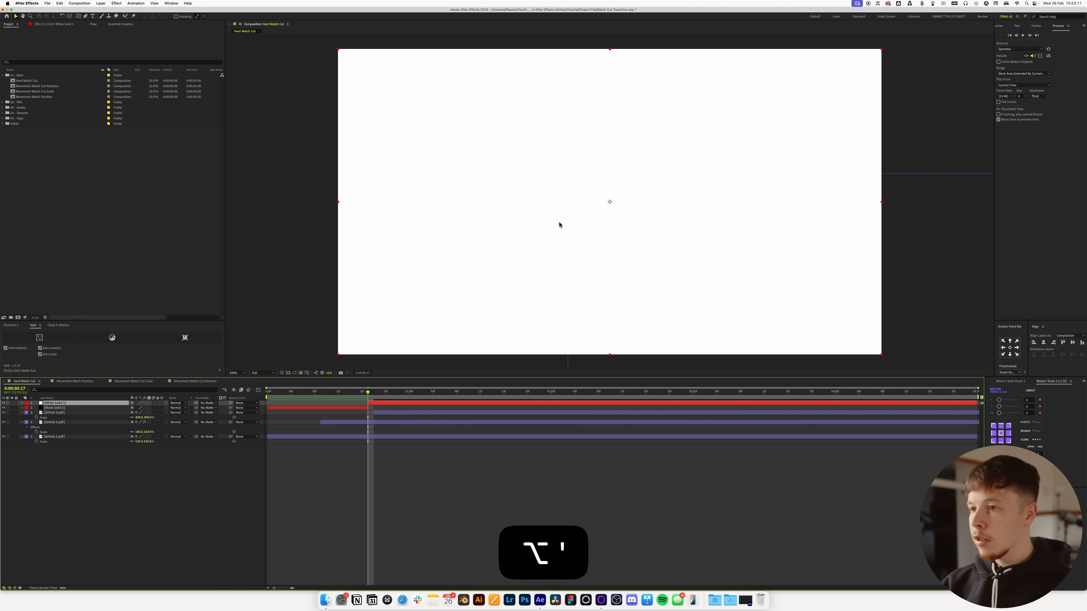
pyautogui.press('space')
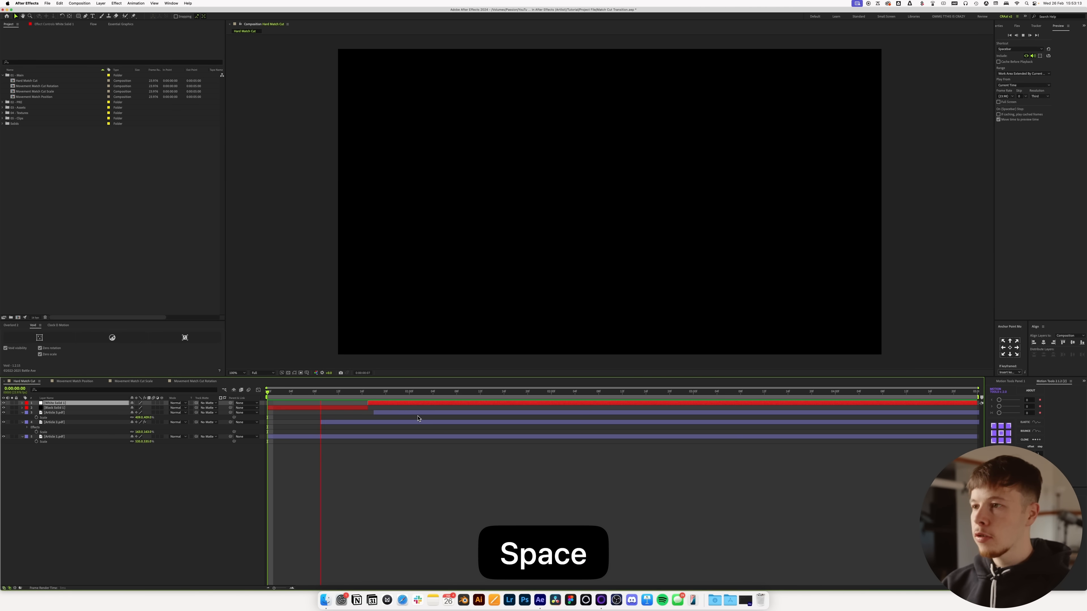
# Step: Add a white "please subscribe" text layer above the solids, enlarge its font size and centre it horizontally in the composition
pyautogui.press('space')
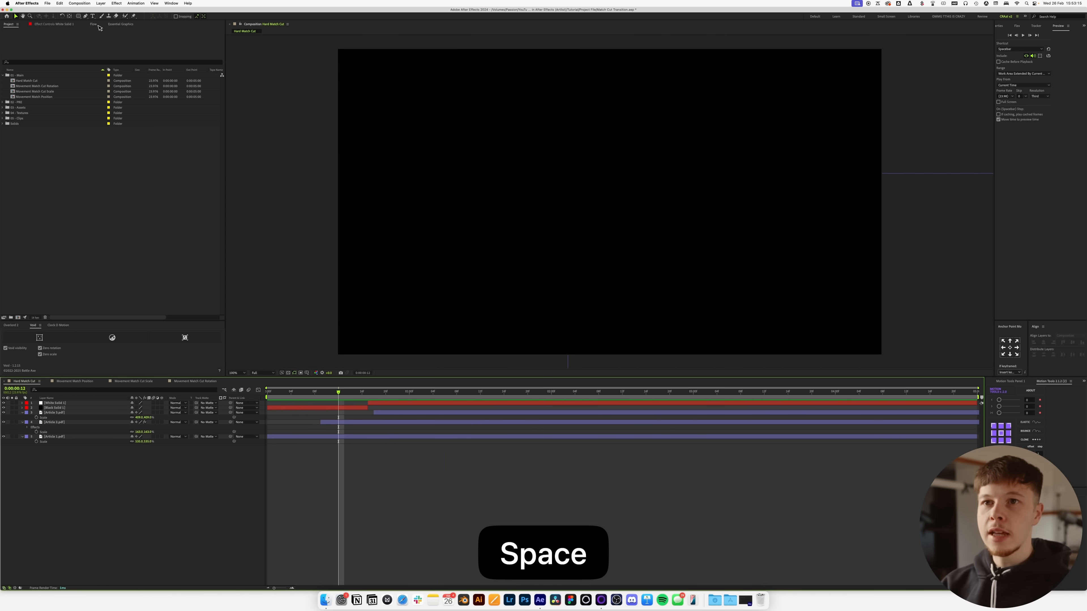
pyautogui.click(93, 16)
pyautogui.click(538, 212)
pyautogui.write('please subscribe')
pyautogui.moveTo(1015, 96); pyautogui.dragTo(979, 99)
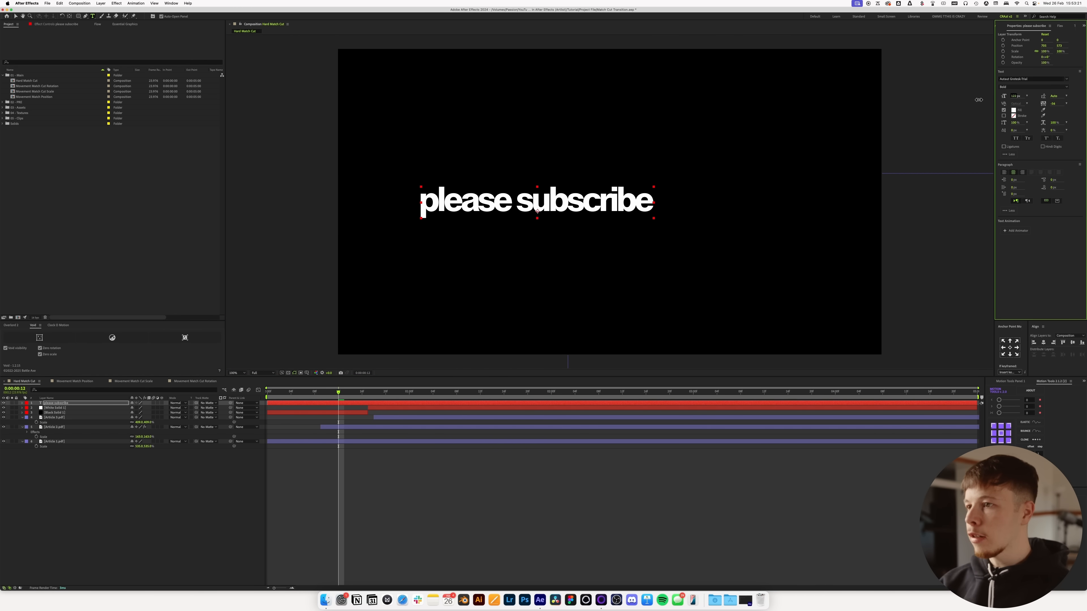
pyautogui.click(1044, 343)
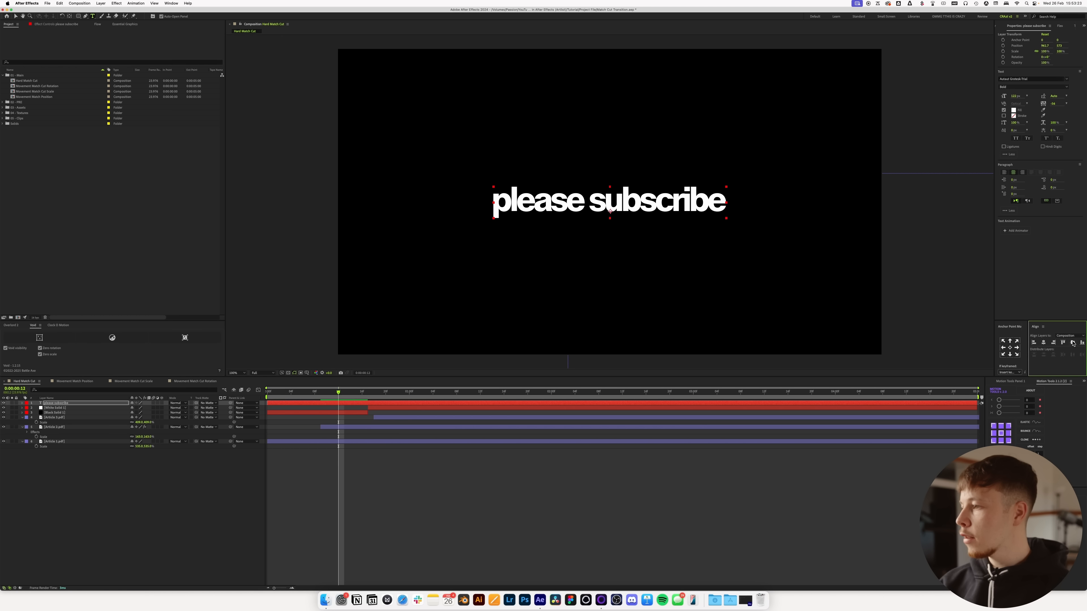
# Step: Split the "please subscribe" text layer at frame 17, where the white solid begins, and colour its second part black
pyautogui.click(367, 395)
pyautogui.press('super+shift+d')
pyautogui.moveTo(368, 394); pyautogui.dragTo(391, 399)
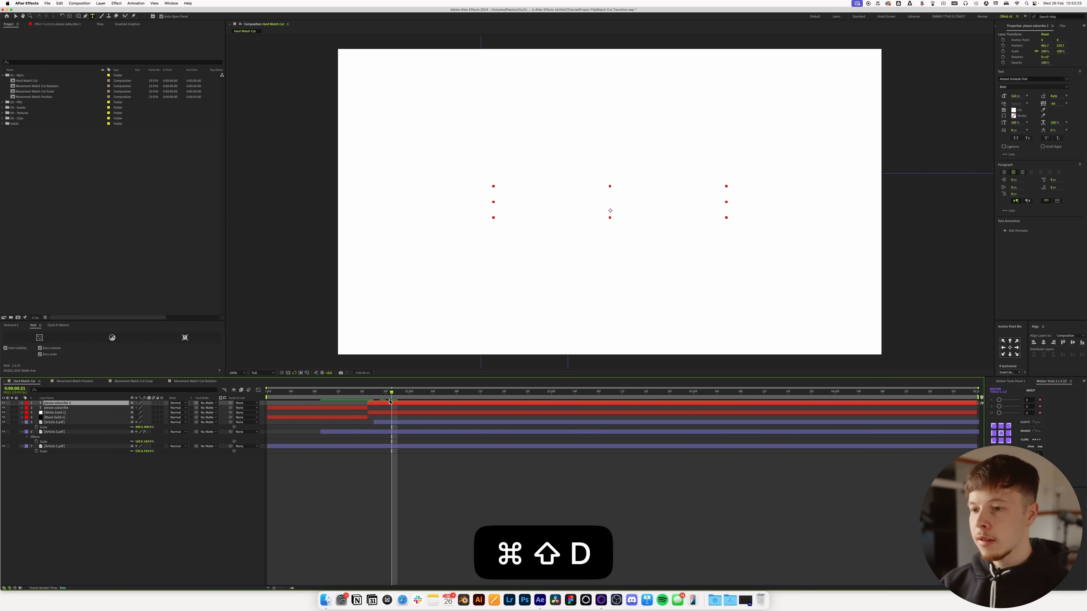
pyautogui.click(1014, 110)
pyautogui.click(270, 260)
pyautogui.moveTo(247, 278); pyautogui.dragTo(249, 281)
pyautogui.click(395, 206)
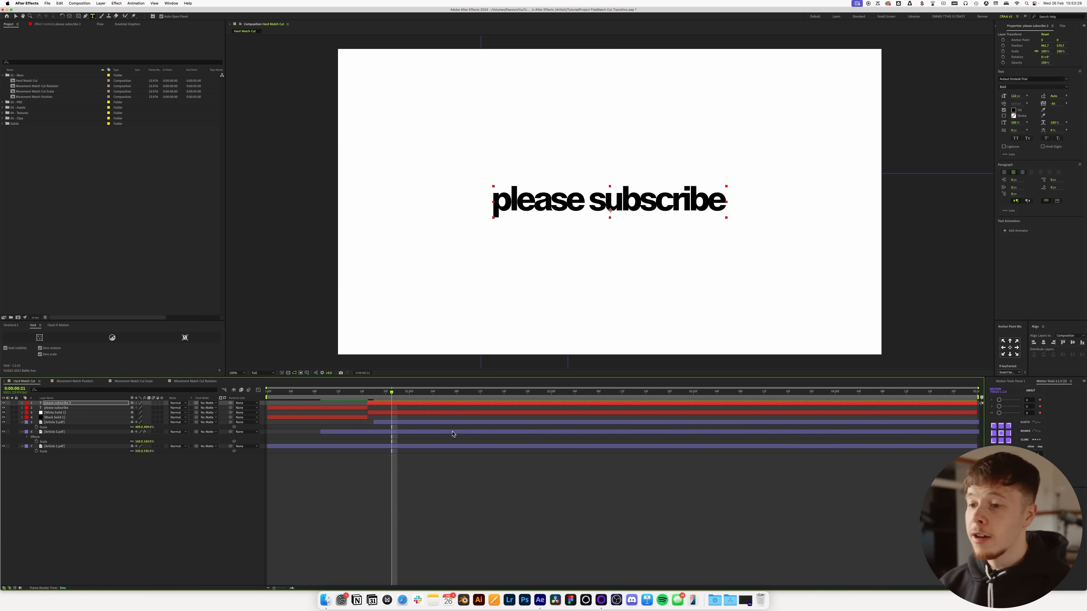
# Step: Preview the hard cut between the white and black "please subscribe" text from near the start of the composition
pyautogui.click(396, 446)
pyautogui.moveTo(392, 393); pyautogui.dragTo(286, 394)
pyautogui.click(403, 483)
pyautogui.press('space')
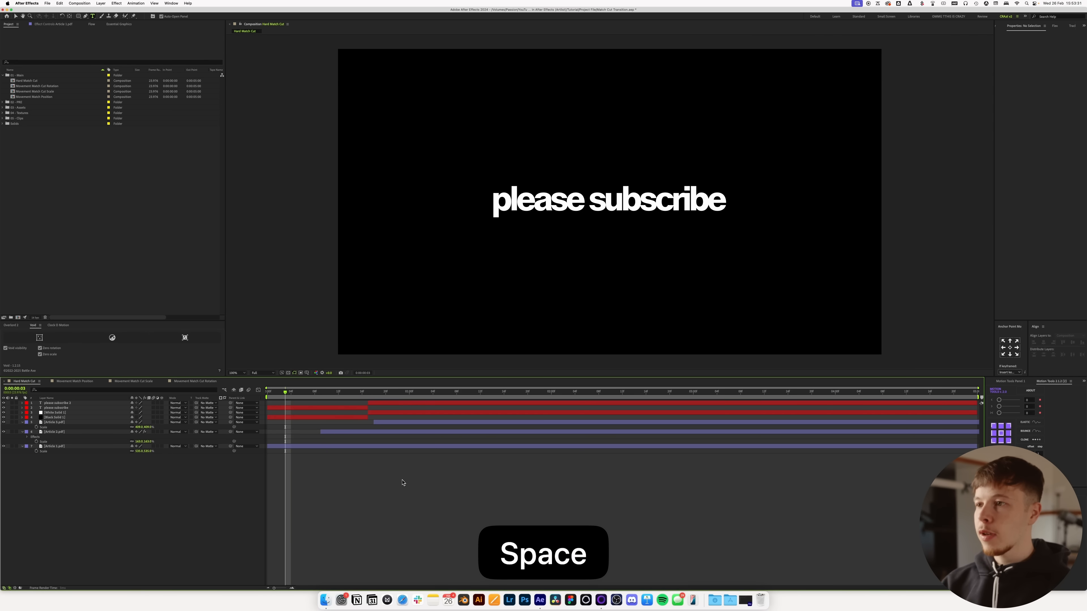
pyautogui.click(316, 399)
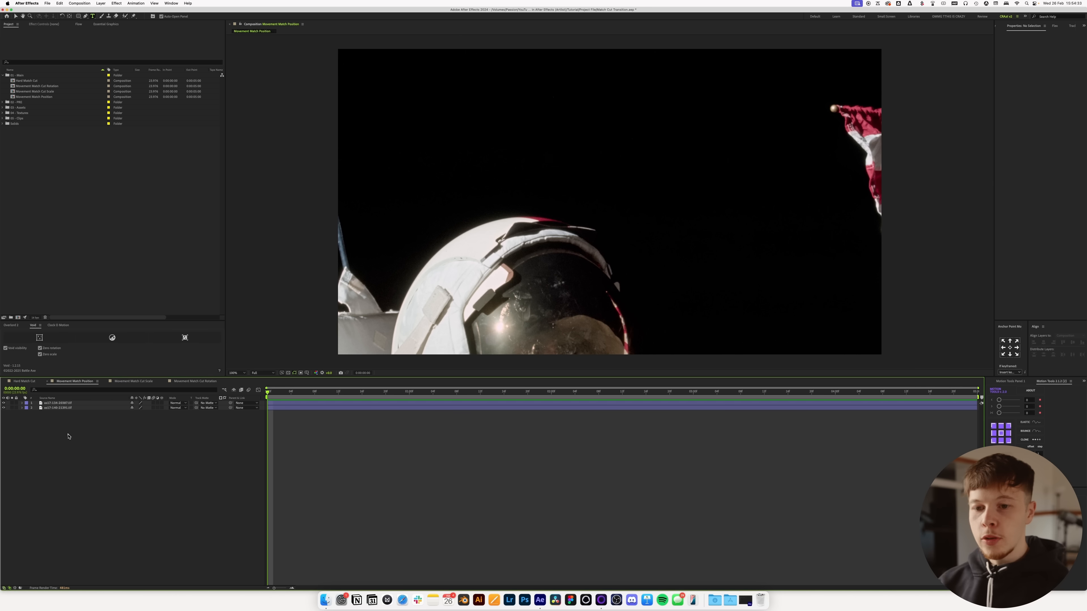
# Step: Open the Movement Match Position composition and fit both astronaut photos to the composition width
pyautogui.click(50, 382)
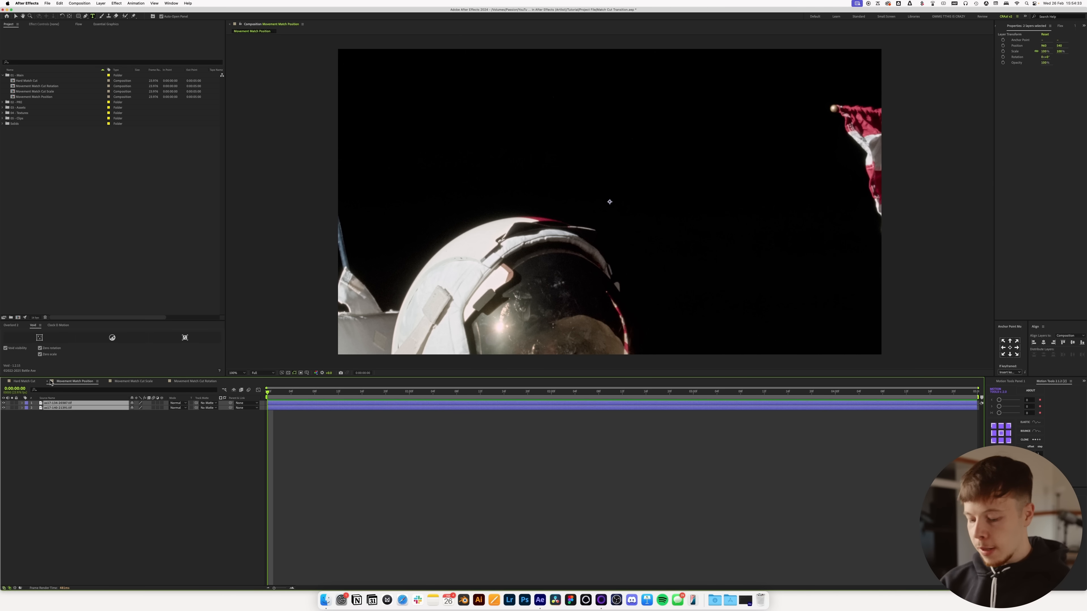
pyautogui.press('p')
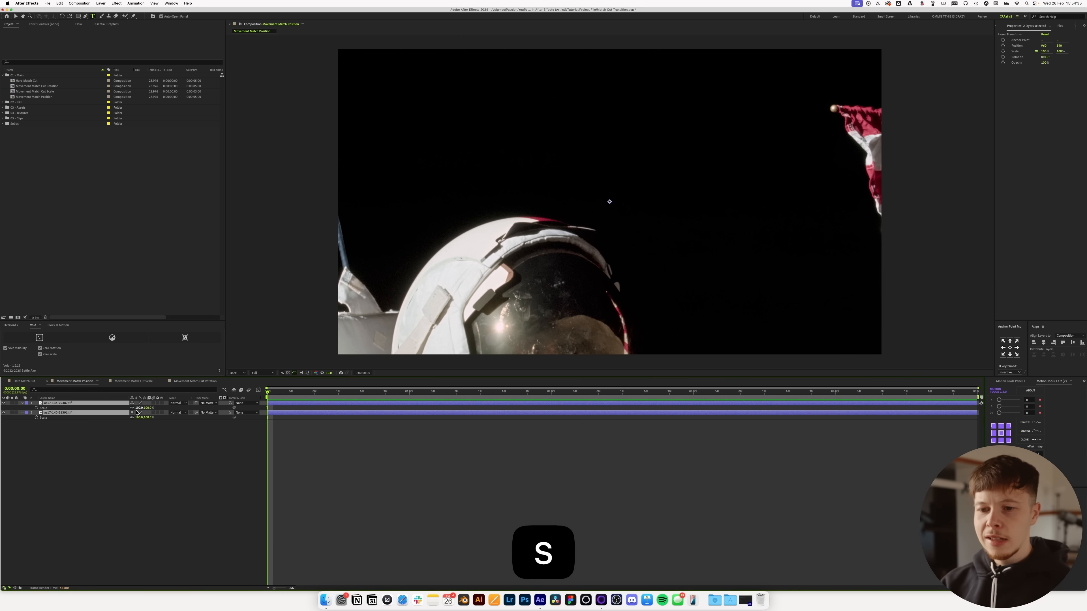
pyautogui.press('super+shift+alt+h')
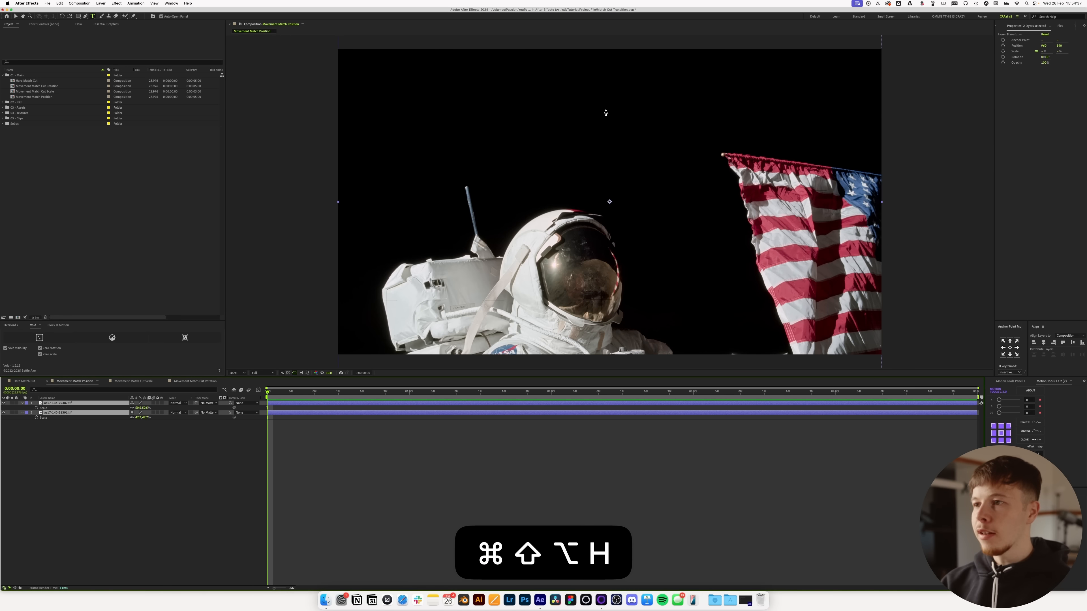
# Step: Try fitting both astronaut photos to the composition height and toggle the upper photo's visibility to compare them
pyautogui.press('super+shift+alt+g')
pyautogui.press('super+shift+a')
pyautogui.moveTo(52, 444); pyautogui.dragTo(137, 412)
pyautogui.click(172, 459)
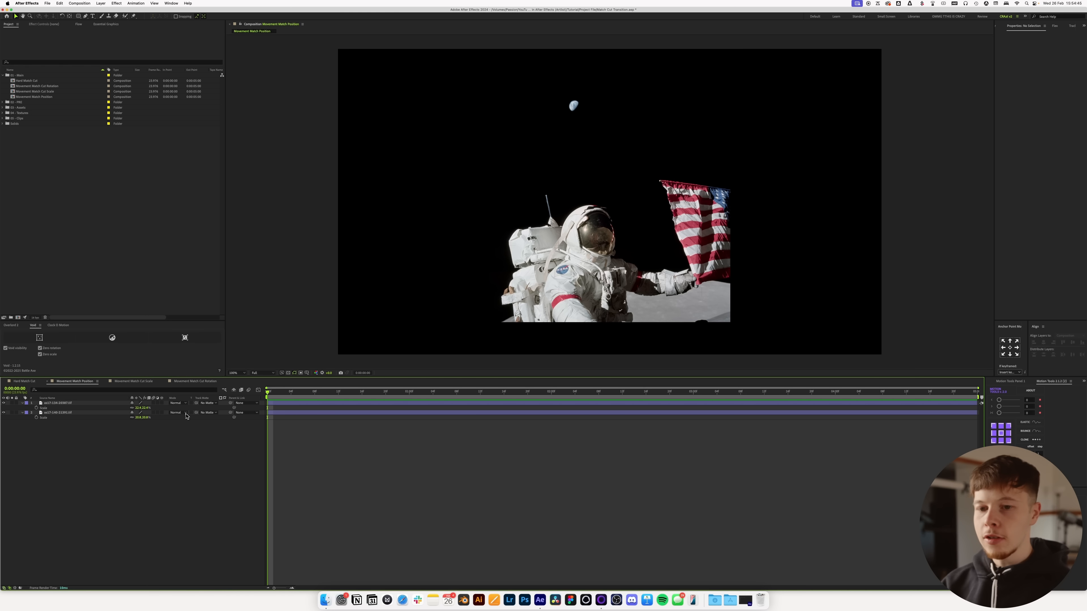
pyautogui.click(4, 404)
pyautogui.click(4, 404)
pyautogui.click(4, 404)
pyautogui.click(4, 403)
pyautogui.click(4, 403)
pyautogui.click(4, 404)
pyautogui.click(4, 404)
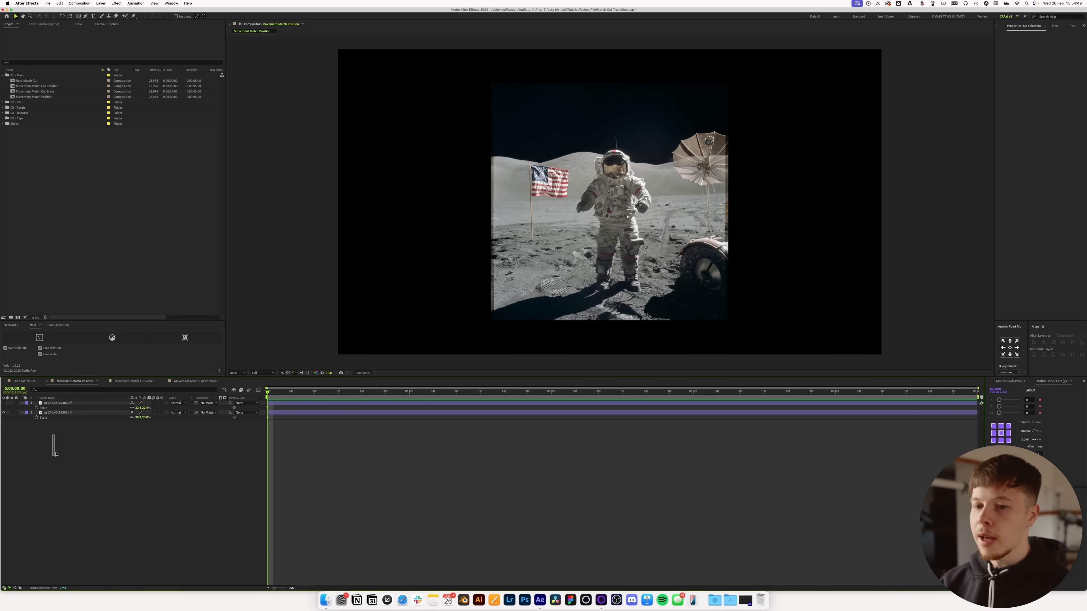
# Step: Show the upper astronaut photo again and refit both photos to the composition width
pyautogui.moveTo(57, 463); pyautogui.dragTo(113, 405)
pyautogui.click(4, 403)
pyautogui.press('super+shift+alt+h')
# Step: Move the upper astronaut photo up to 960, 291 and the lower one down to 960, 668 so their helmets line up vertically
pyautogui.click(379, 400)
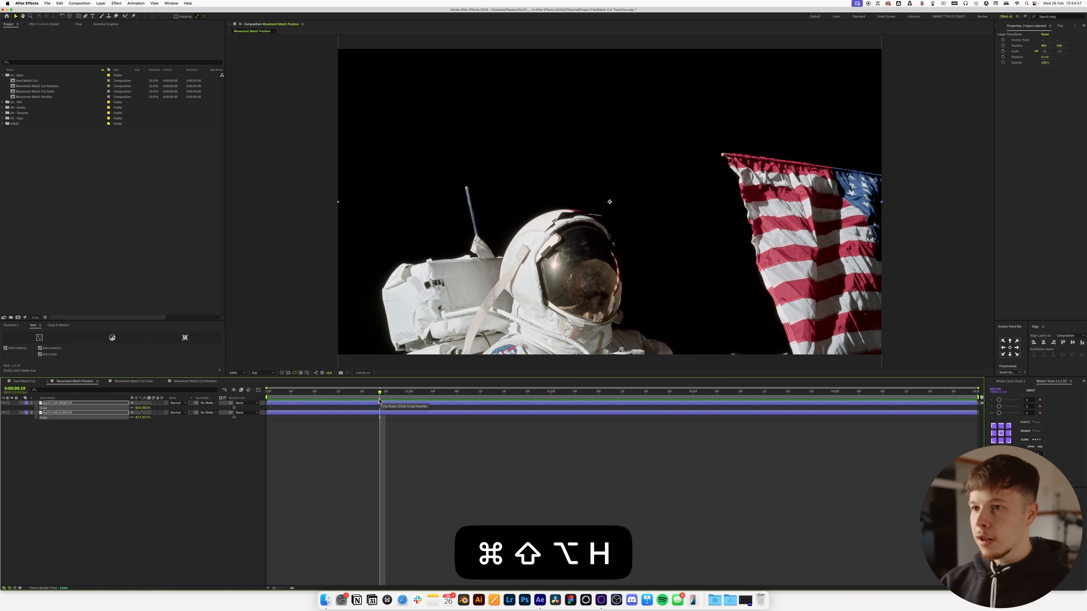
pyautogui.moveTo(559, 298); pyautogui.dragTo(531, 204)
pyautogui.press('super+z')
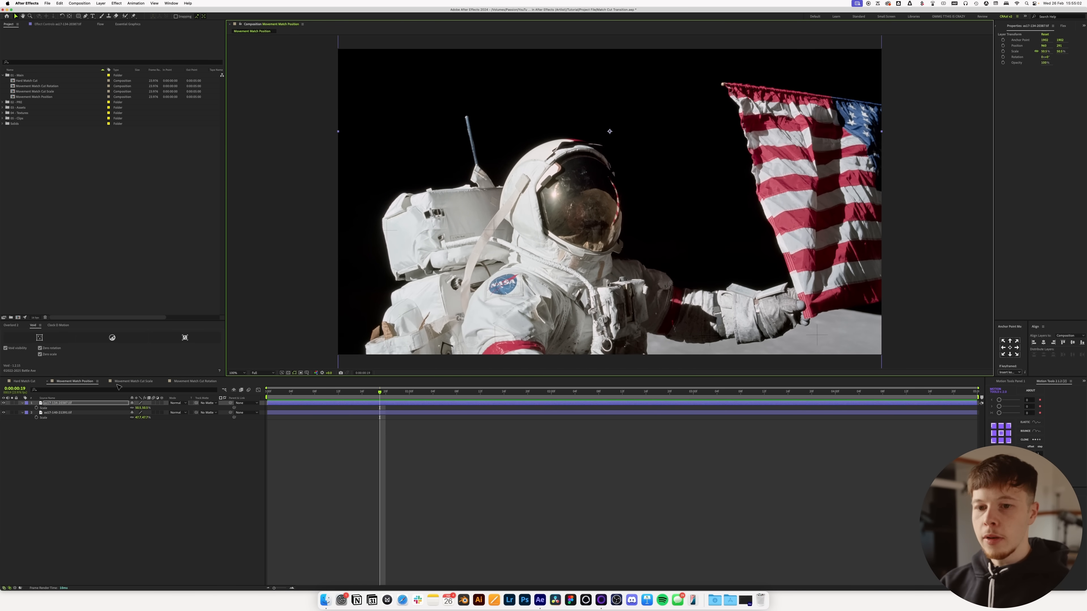
pyautogui.click(4, 403)
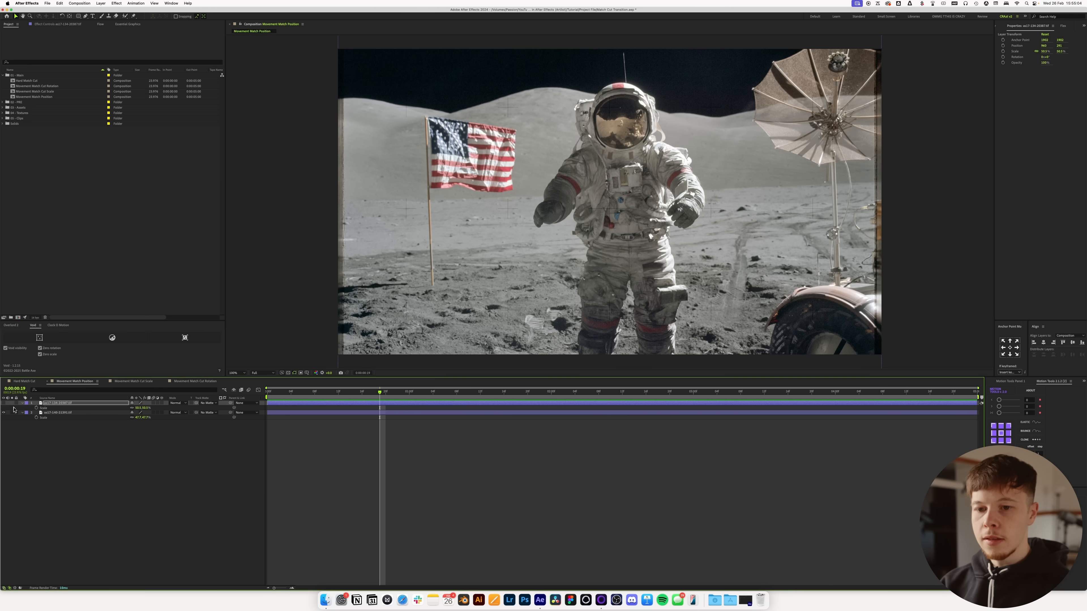
pyautogui.click(55, 414)
pyautogui.moveTo(490, 207); pyautogui.dragTo(489, 244)
# Step: Toggle the upper photo's visibility repeatedly to compare the helmet positions in the two photos, leaving it visible
pyautogui.click(4, 404)
pyautogui.click(4, 403)
pyautogui.click(4, 404)
pyautogui.click(4, 403)
pyautogui.click(4, 403)
pyautogui.click(4, 404)
pyautogui.click(4, 404)
pyautogui.click(4, 404)
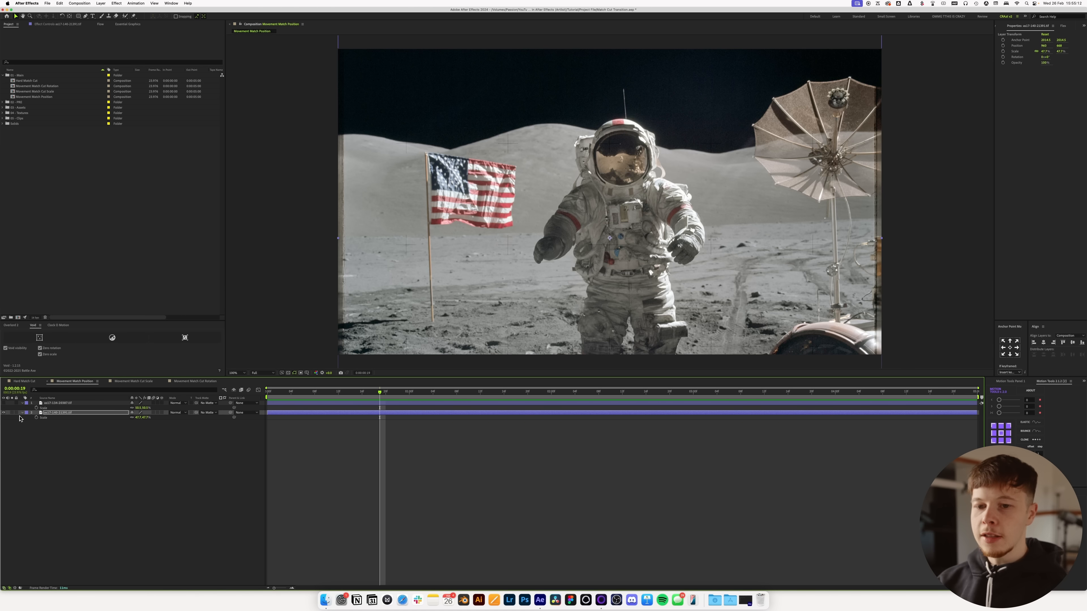
pyautogui.click(4, 403)
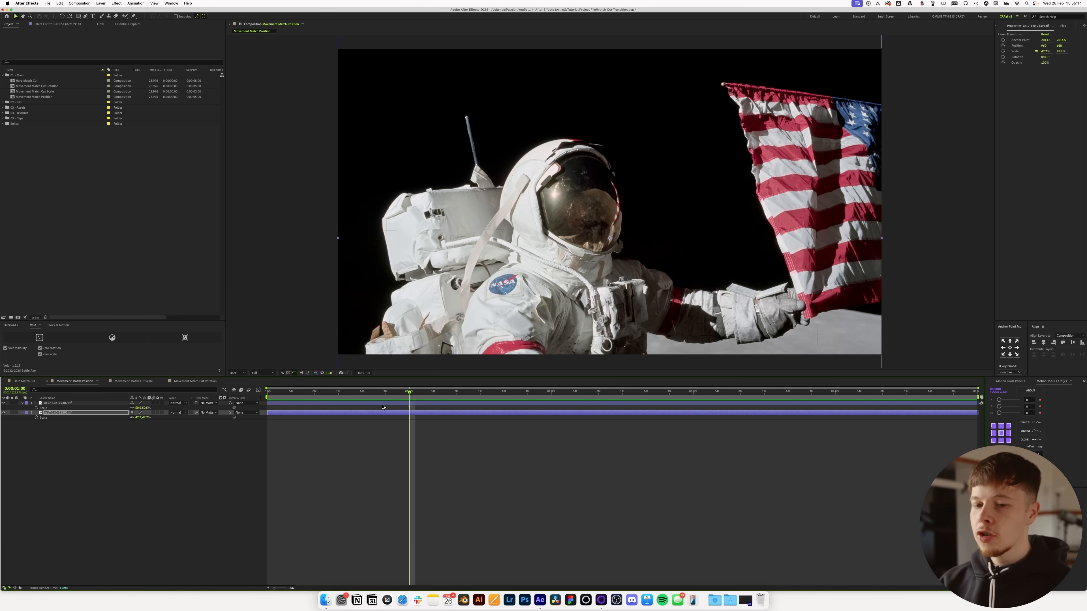
# Step: Add position keyframes to both photos at 0:00:01:00 and shift the upper photo's keyframe to 0:00:01:12
pyautogui.click(97, 470)
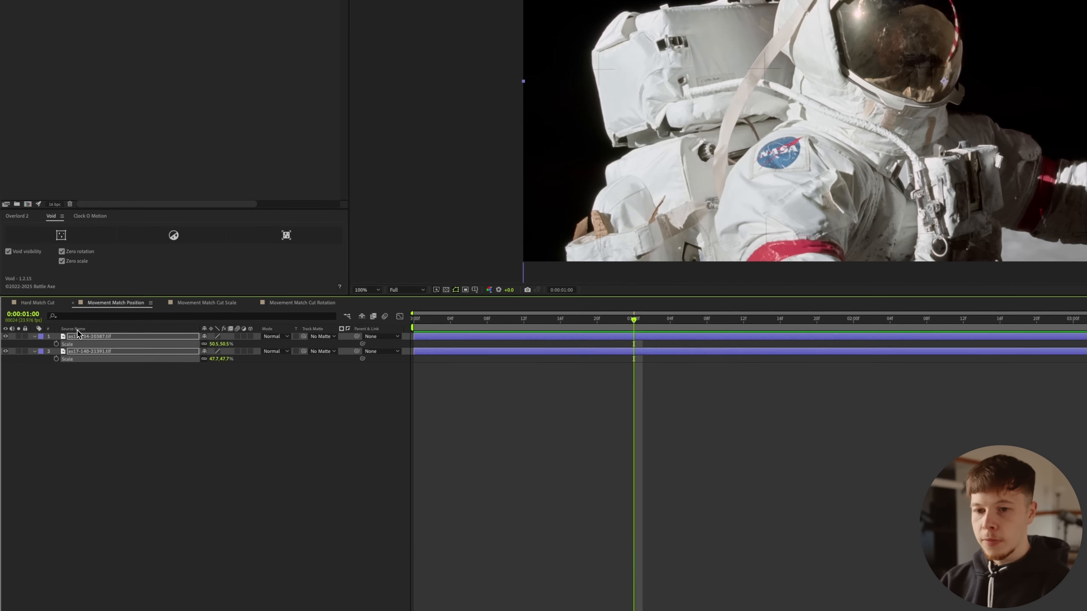
pyautogui.press('p')
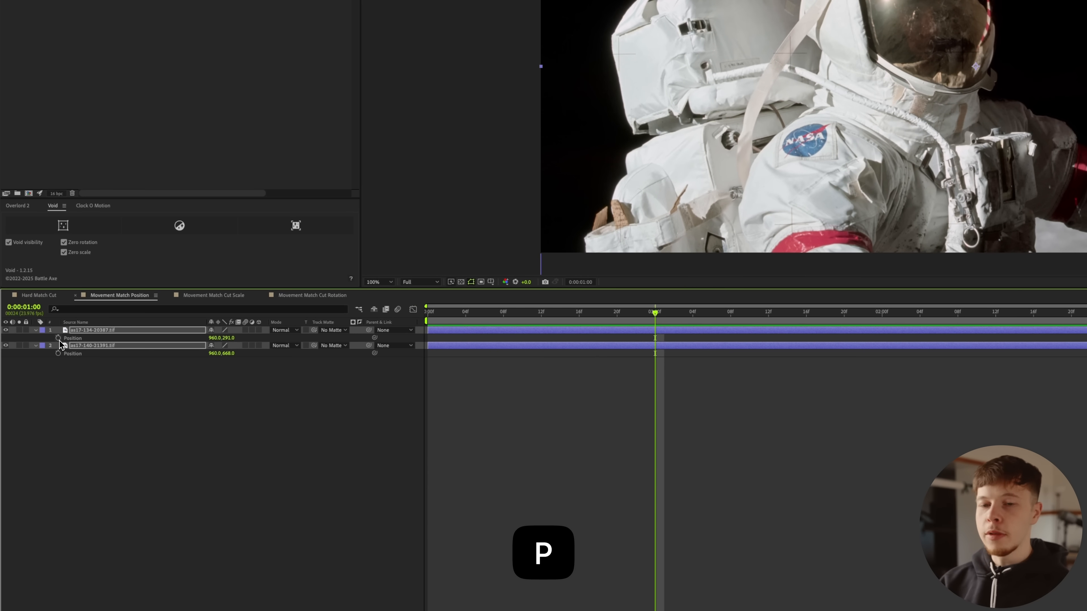
pyautogui.click(59, 339)
pyautogui.click(643, 372)
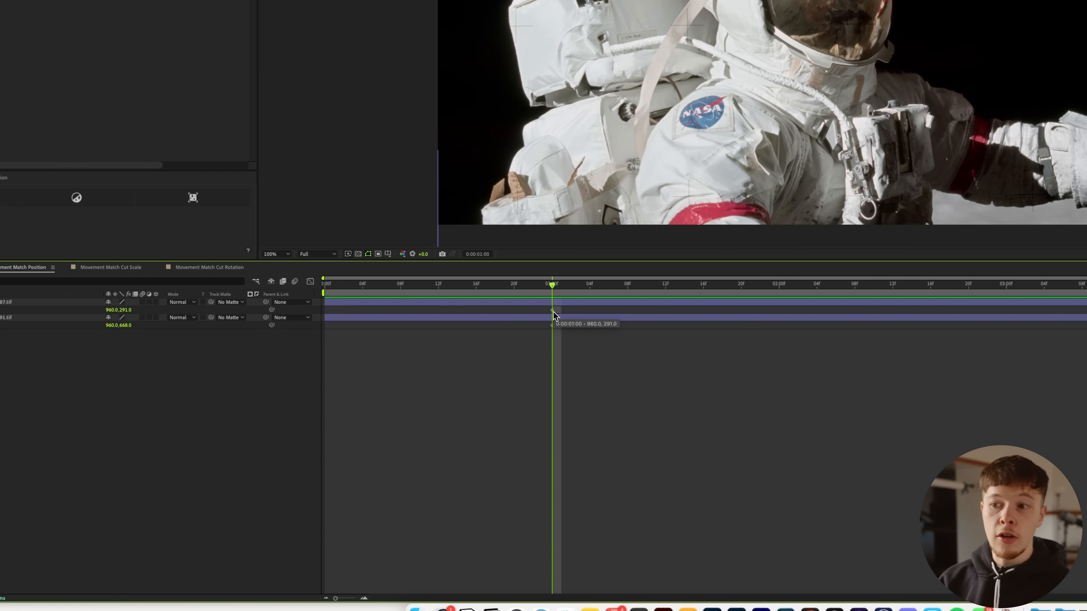
pyautogui.moveTo(552, 312); pyautogui.dragTo(668, 318)
pyautogui.click(602, 420)
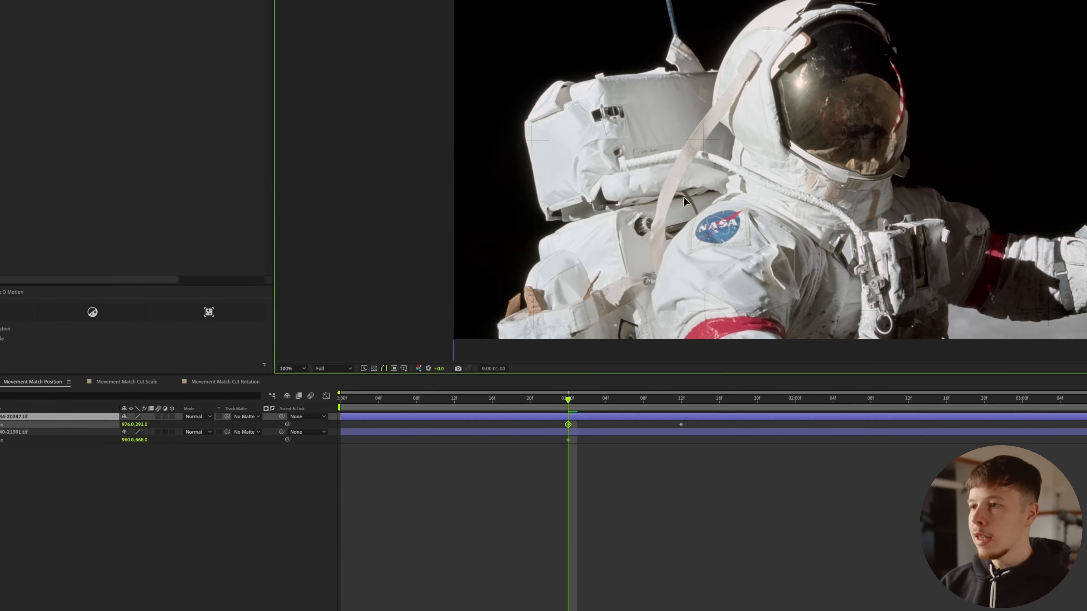
# Step: Keyframe the upper photo shifted right at 0:00:01:00 and the lower photo shifted left at 0:00:01:12, aligning the helmets horizontally
pyautogui.moveTo(675, 147); pyautogui.dragTo(801, 140)
pyautogui.moveTo(749, 187); pyautogui.dragTo(749, 187)
pyautogui.moveTo(541, 396); pyautogui.dragTo(608, 400)
pyautogui.click(594, 427)
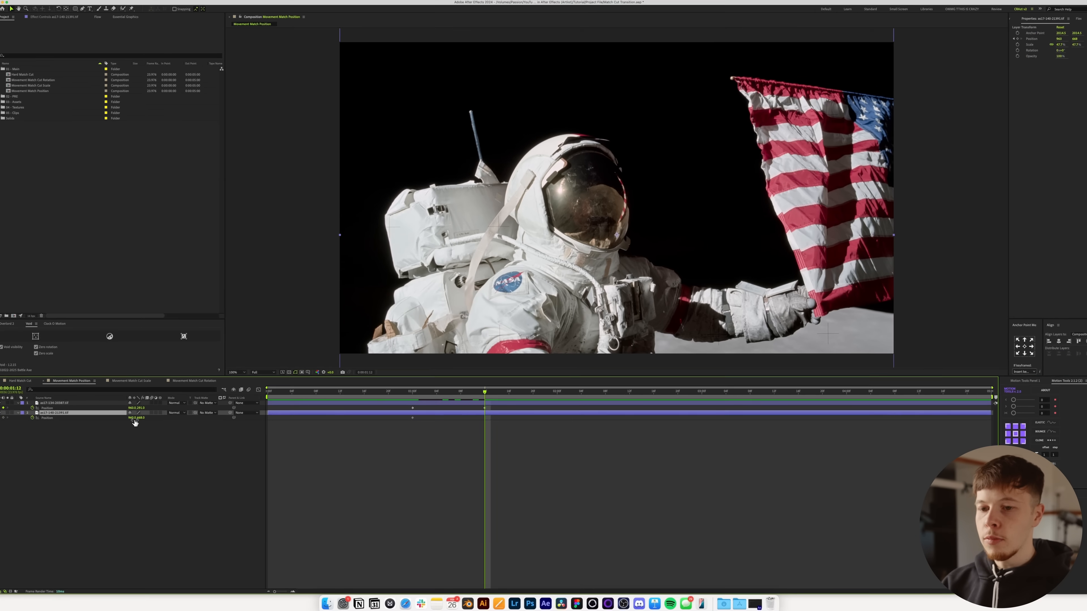
pyautogui.moveTo(113, 421); pyautogui.dragTo(56, 426)
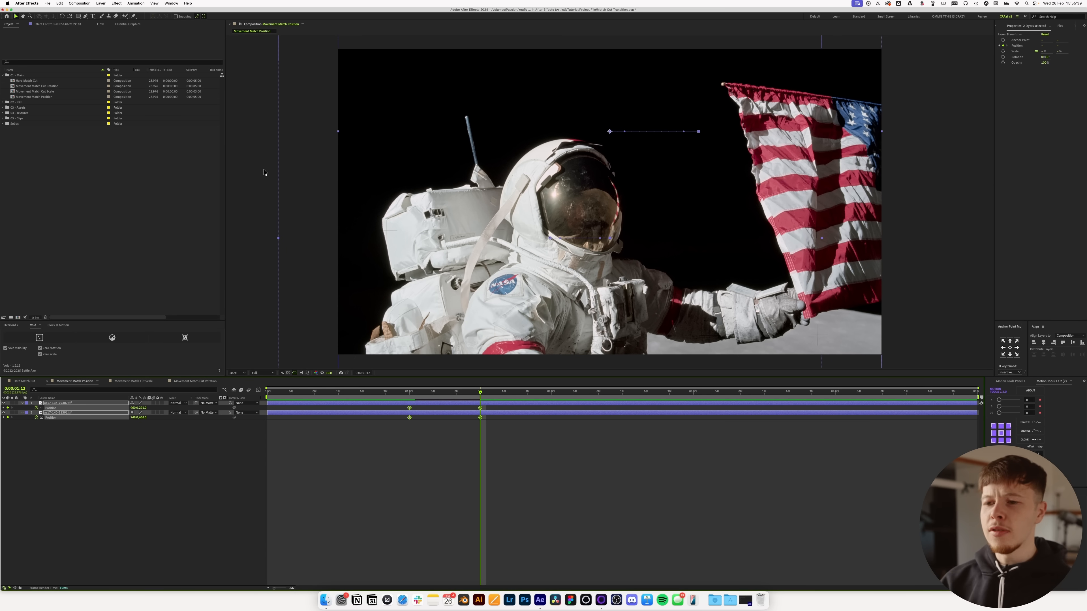
# Step: Ease both photos' position keyframes with the steep S-shaped Flow curve and scrub through the movement
pyautogui.moveTo(413, 393); pyautogui.dragTo(448, 398)
pyautogui.click(99, 24)
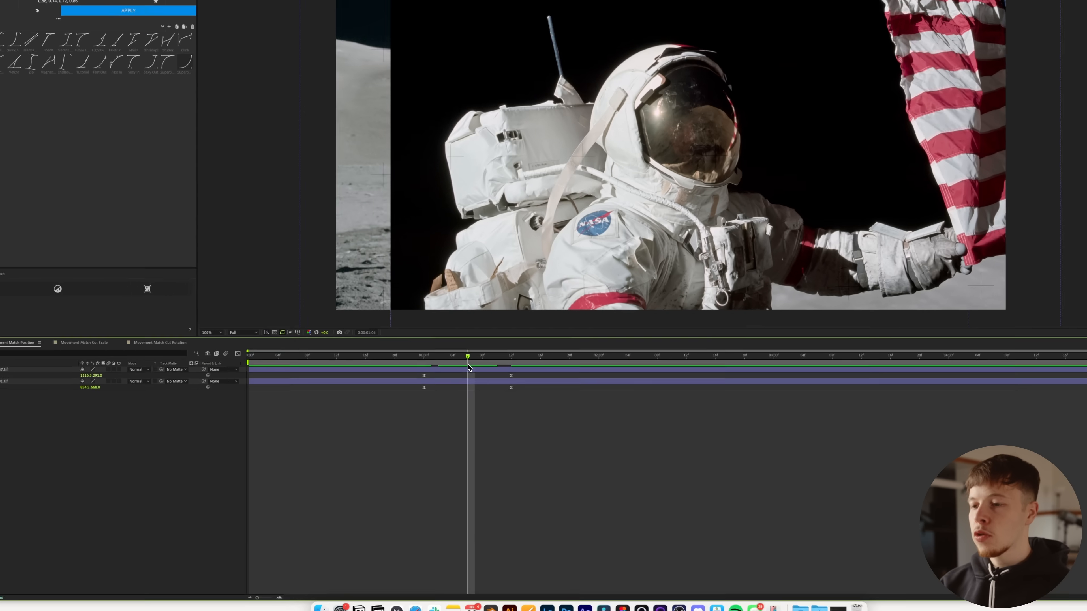
pyautogui.moveTo(444, 394); pyautogui.dragTo(427, 401)
pyautogui.moveTo(491, 284); pyautogui.dragTo(520, 282)
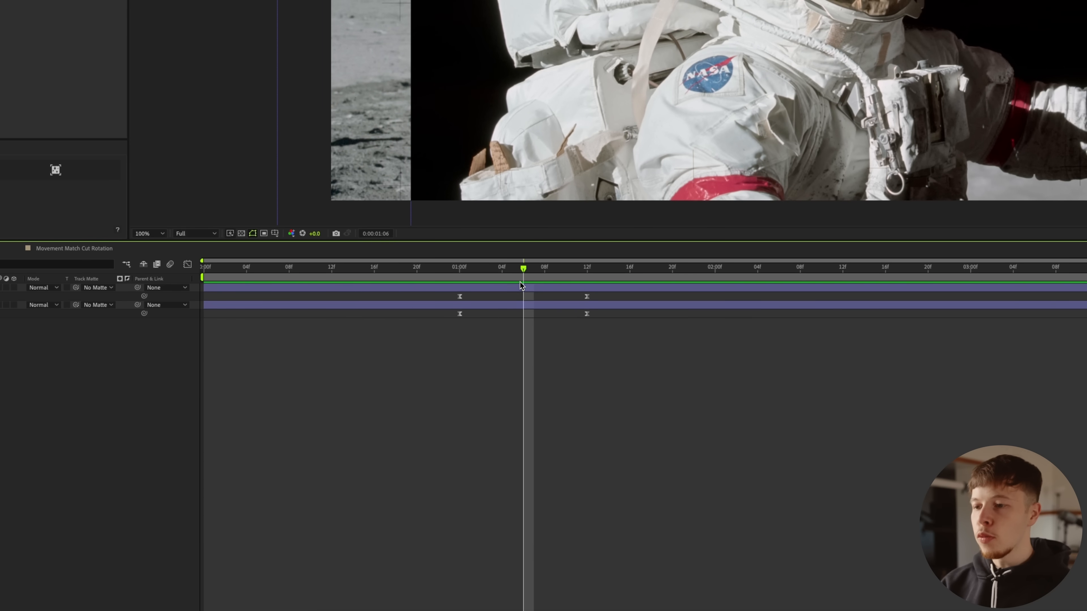
# Step: Trim the upper photo to start at 0:00:01:05 and the lower photo to end at that frame
pyautogui.click(523, 290)
pyautogui.press('super+Left')
pyautogui.hotkey('alt', '[')
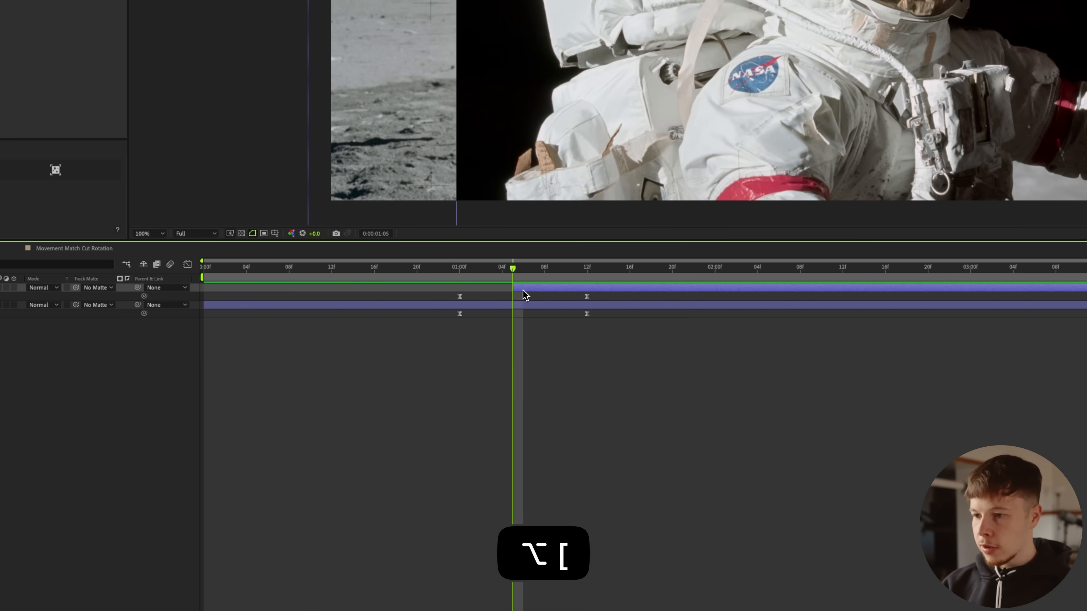
pyautogui.click(521, 305)
pyautogui.hotkey('alt', '[')
pyautogui.press('super+z')
pyautogui.hotkey('alt', "'")
pyautogui.hotkey('alt', ']')
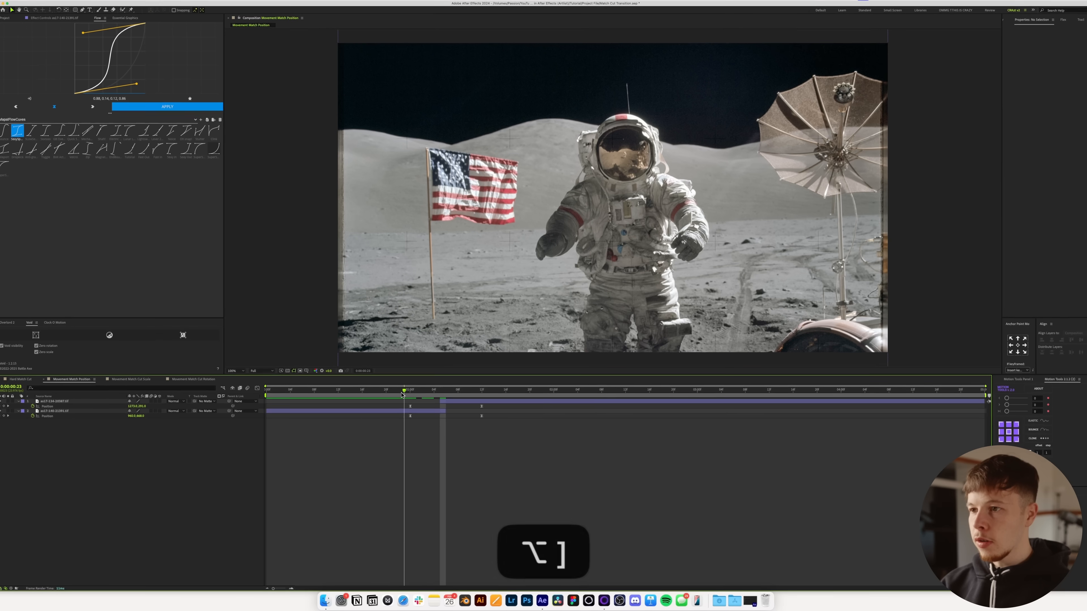
# Step: Play back the position match cut repeatedly from just before the transition to check the movement between the photos
pyautogui.moveTo(402, 395); pyautogui.dragTo(351, 404)
pyautogui.press('space')
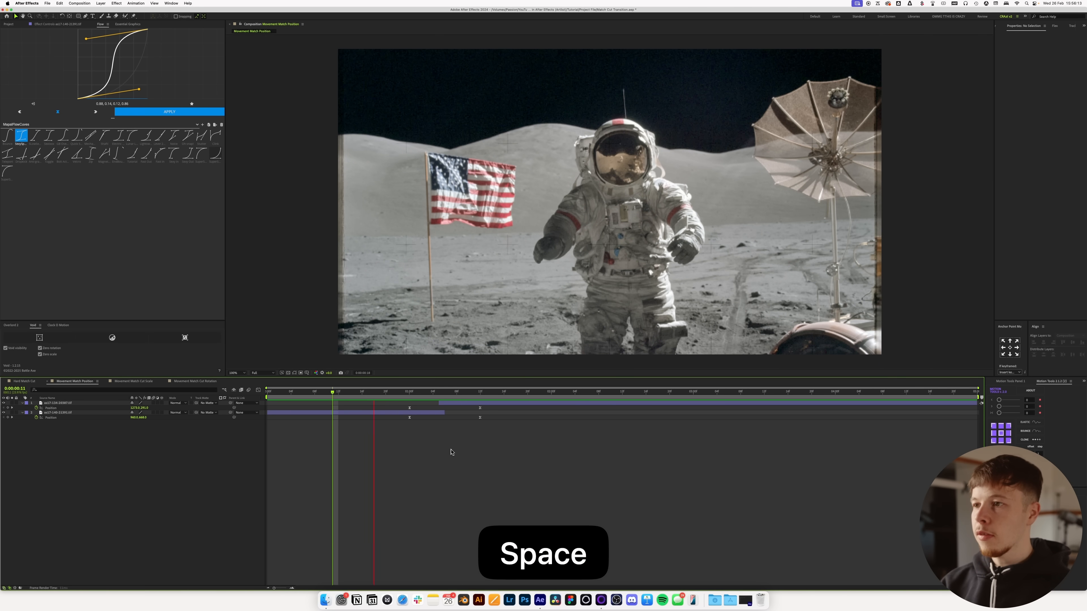
pyautogui.press('space')
pyautogui.click(398, 393)
pyautogui.press('space')
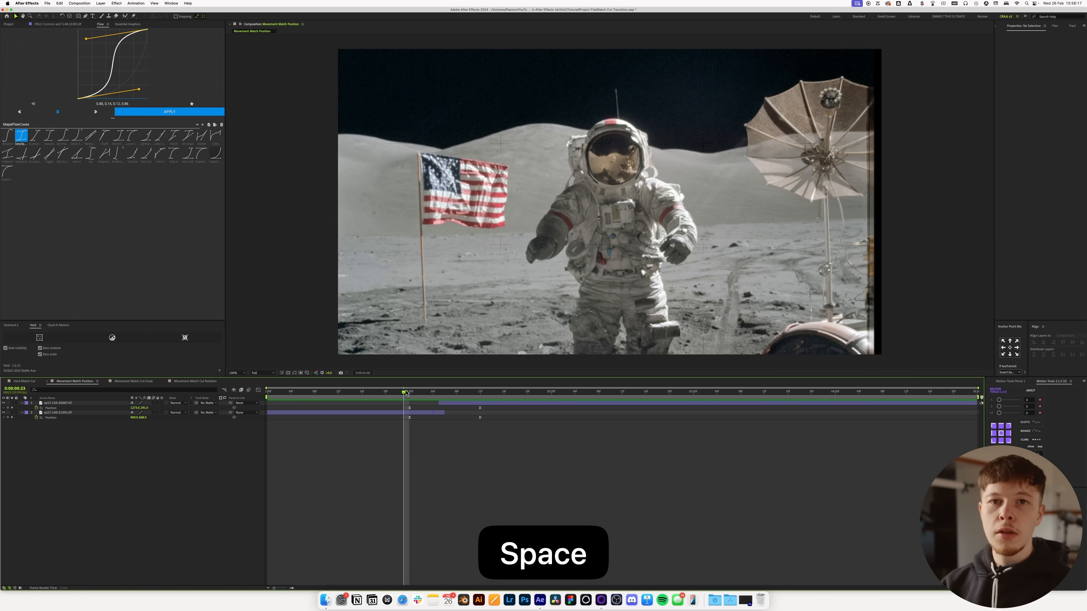
pyautogui.click(406, 393)
pyautogui.press('space')
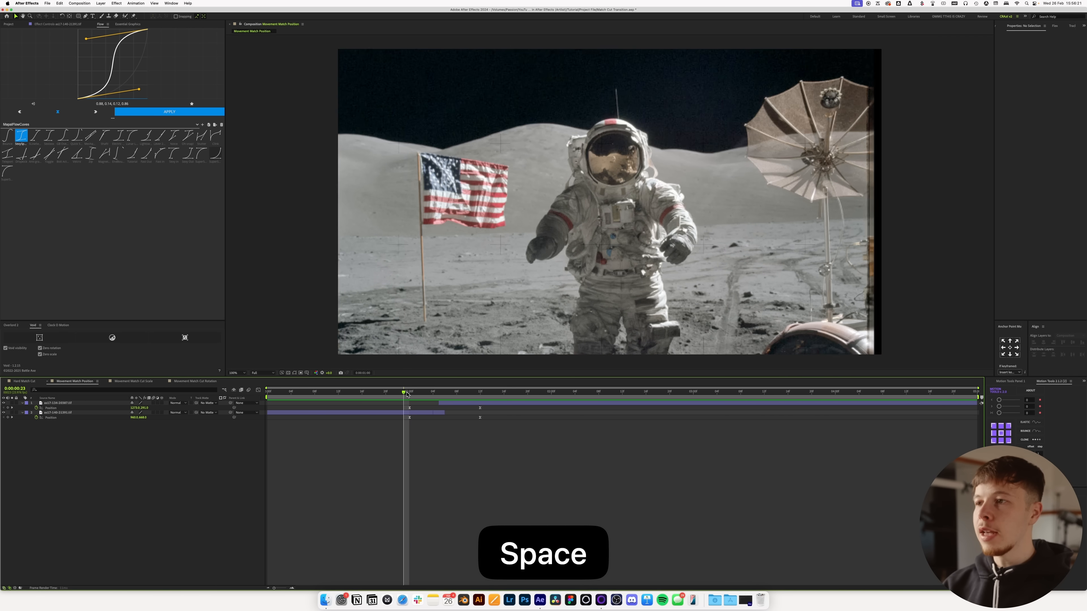
pyautogui.press('space')
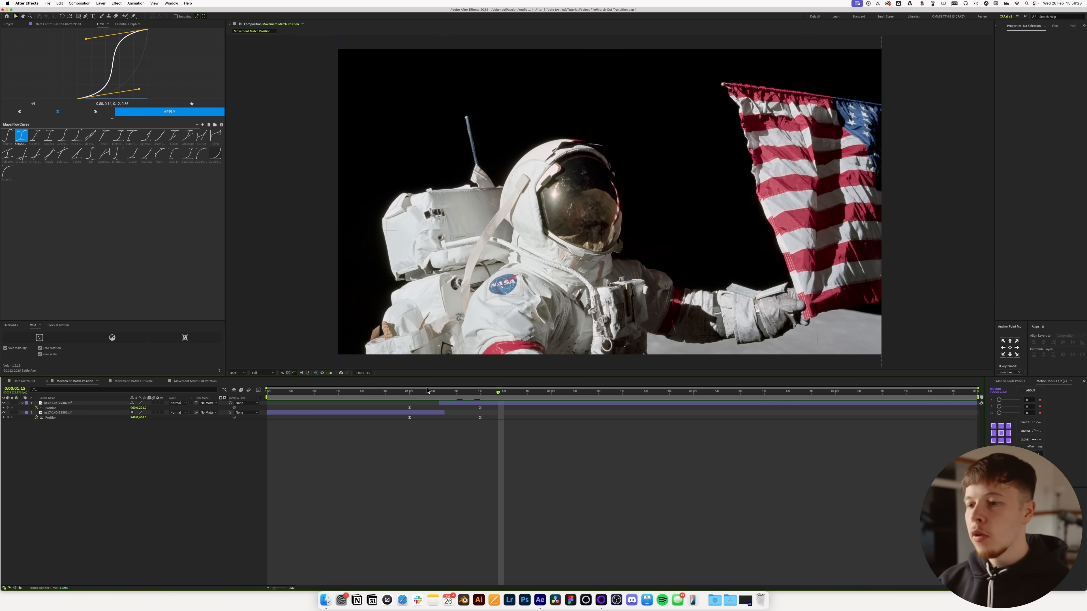
pyautogui.click(409, 393)
pyautogui.press('space')
pyautogui.press('space')
pyautogui.press('space')
pyautogui.press('space')
pyautogui.press('space')
pyautogui.press('space')
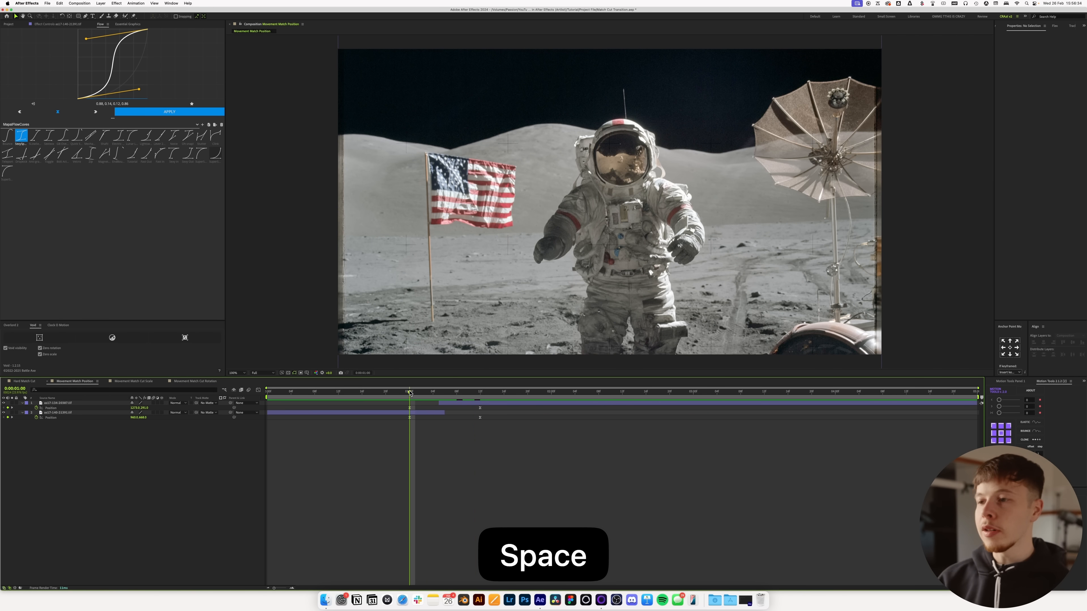
pyautogui.press('space')
pyautogui.moveTo(415, 398)
pyautogui.mouseDown()
pyautogui.moveTo(484, 402)
pyautogui.moveTo(399, 408)
pyautogui.moveTo(471, 405)
pyautogui.moveTo(417, 406)
pyautogui.mouseUp()
pyautogui.press('space')
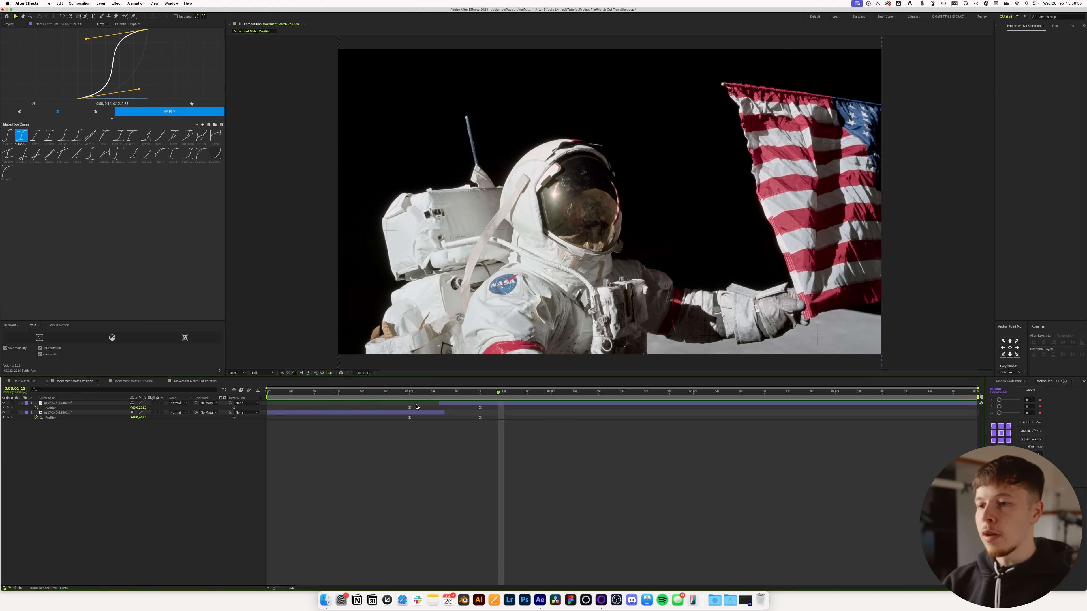
pyautogui.press('space')
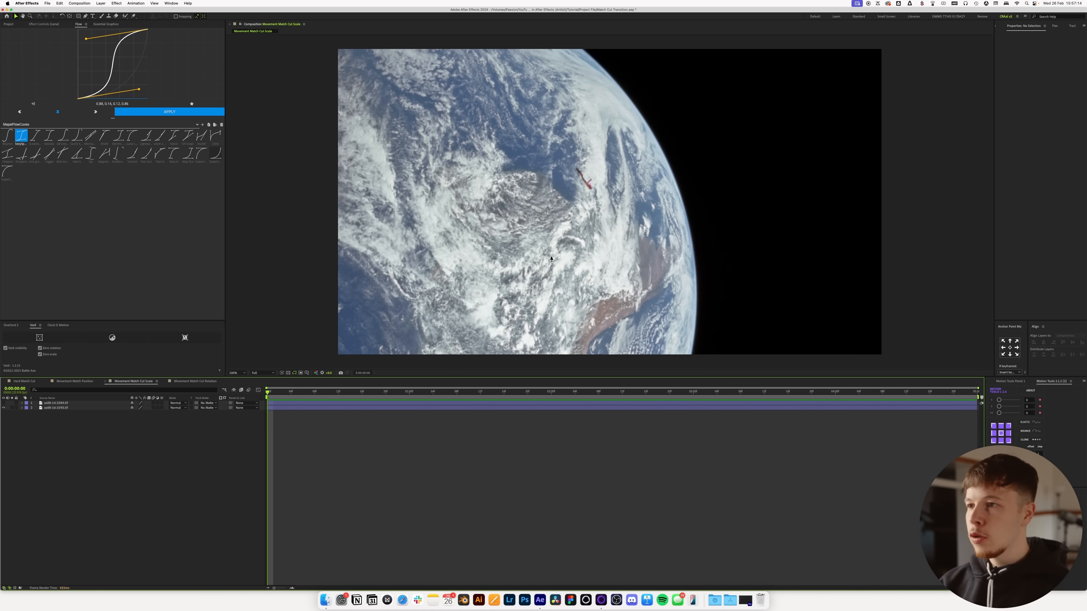
# Step: Zoom out in the Movement Match Cut Scale composition and fit both Earth photo layers to the composition width
pyautogui.press(',')
pyautogui.press(',')
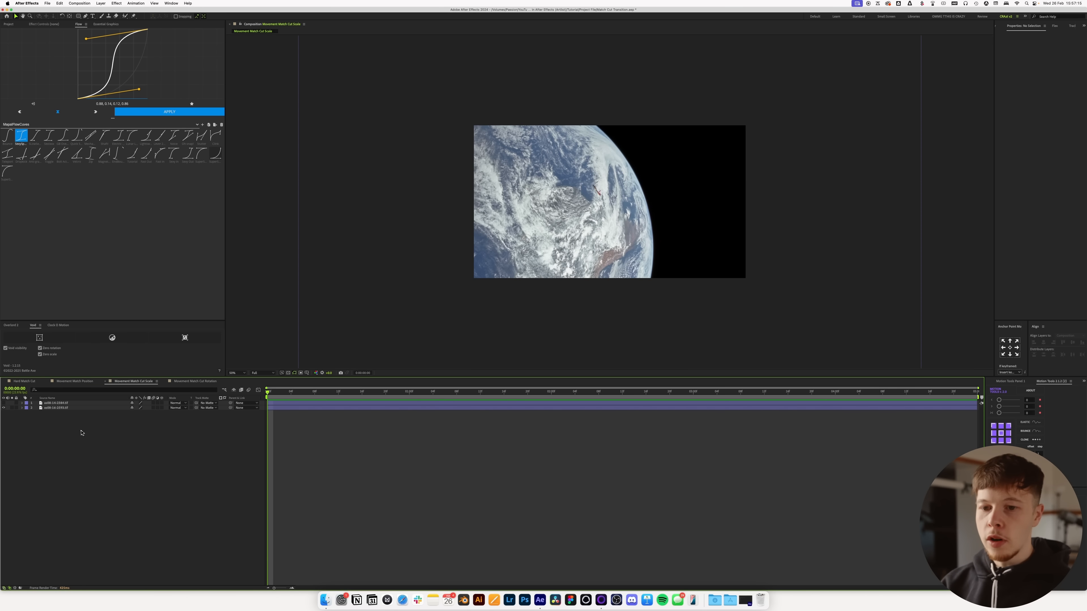
pyautogui.moveTo(93, 435); pyautogui.dragTo(27, 398)
pyautogui.press('super+shift+alt+h')
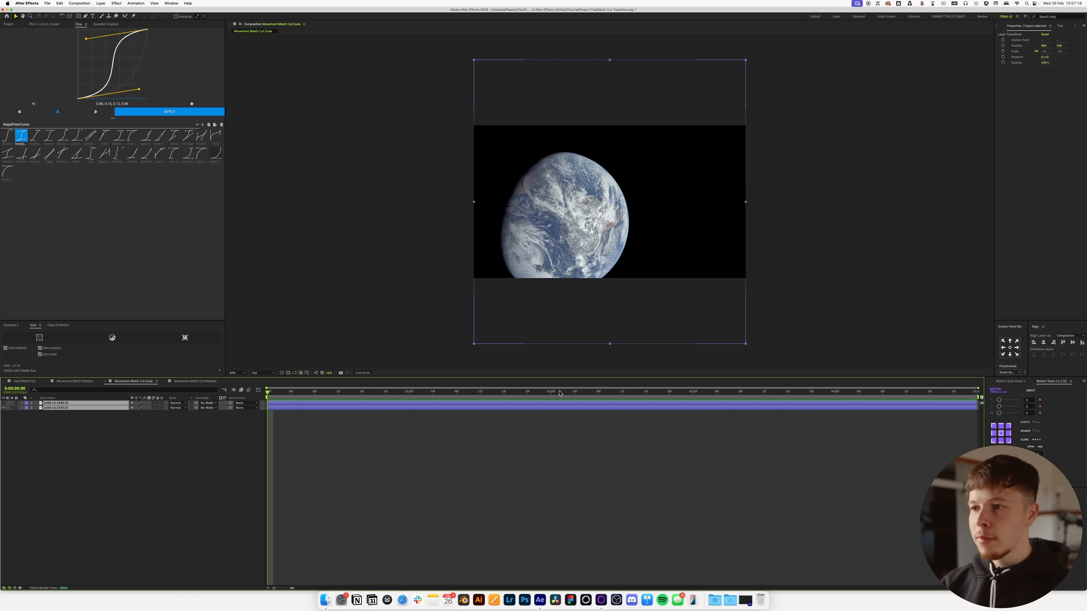
# Step: Show the small Earth photo, set its scale to 38.4%, and centre the Earth in the composition using the proportional grid
pyautogui.click(554, 353)
pyautogui.click(4, 403)
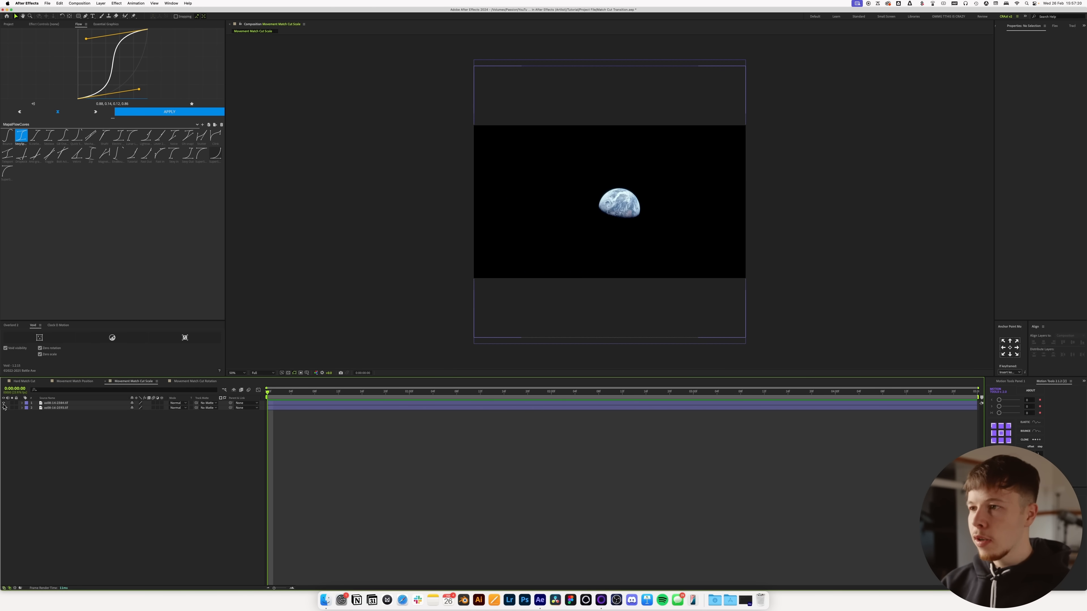
pyautogui.moveTo(632, 249); pyautogui.dragTo(616, 250)
pyautogui.press('s')
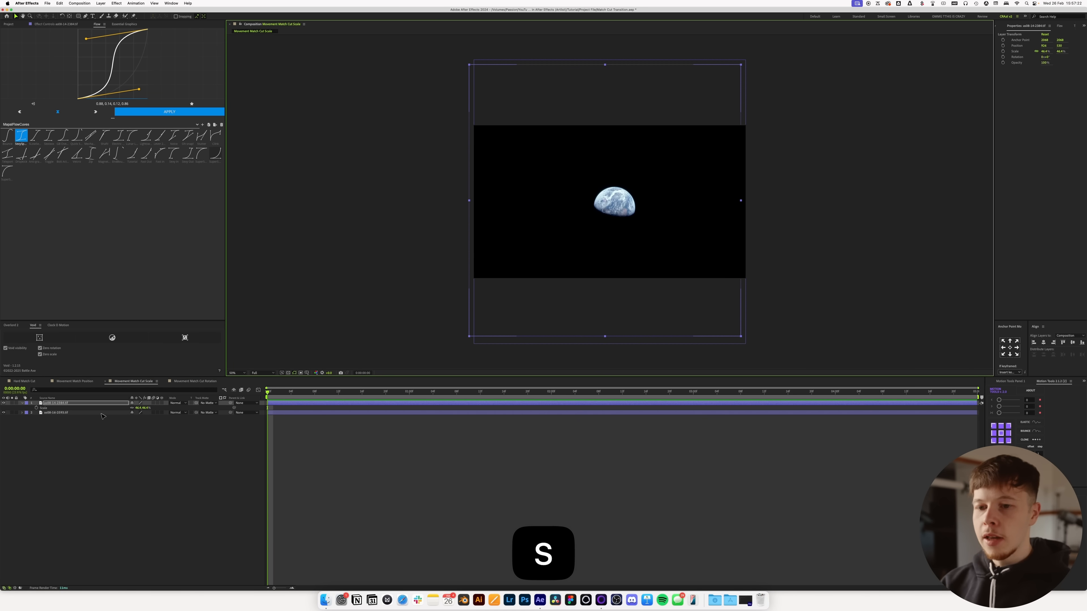
pyautogui.moveTo(140, 409); pyautogui.dragTo(136, 408)
pyautogui.moveTo(616, 256); pyautogui.dragTo(611, 259)
pyautogui.hotkey('alt', "'")
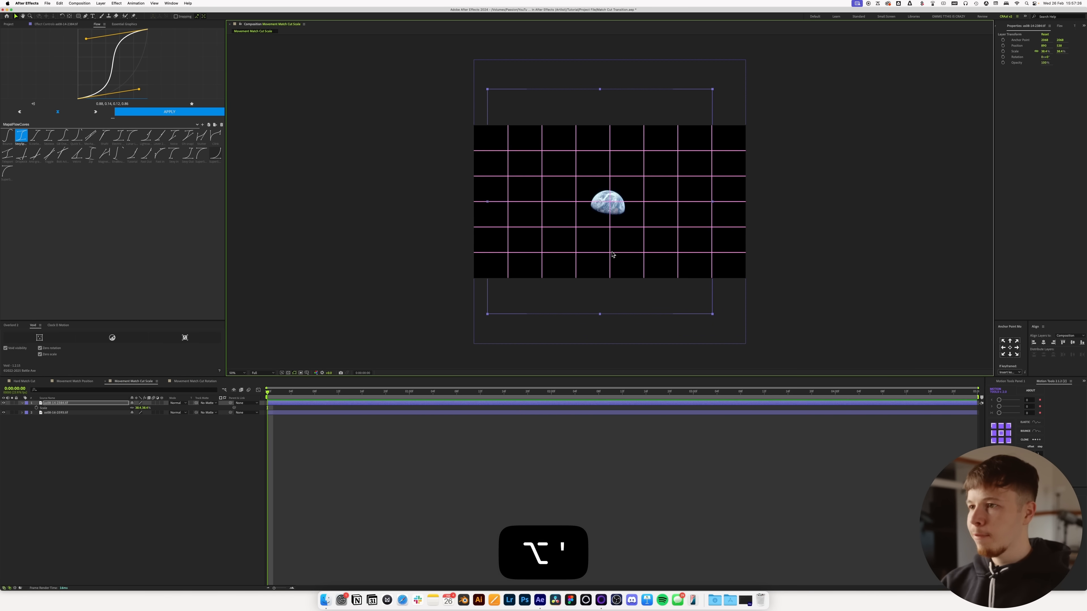
pyautogui.moveTo(623, 243); pyautogui.dragTo(627, 242)
pyautogui.hotkey('alt', "'")
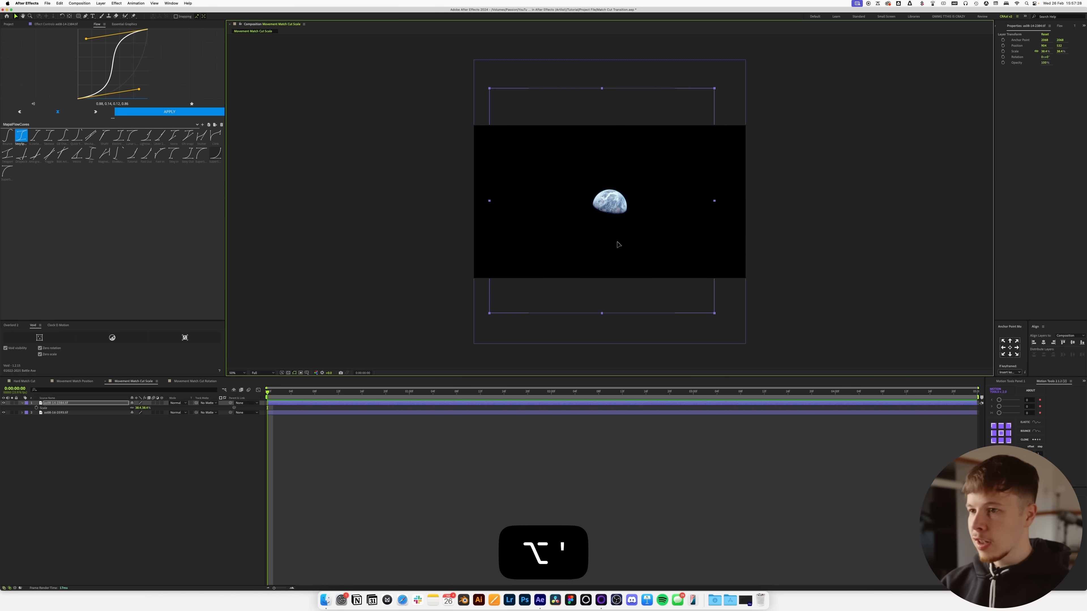
# Step: Hide the small Earth photo, centre the large Earth in the frame, and show the small one again
pyautogui.click(4, 402)
pyautogui.click(43, 412)
pyautogui.moveTo(566, 252); pyautogui.dragTo(614, 230)
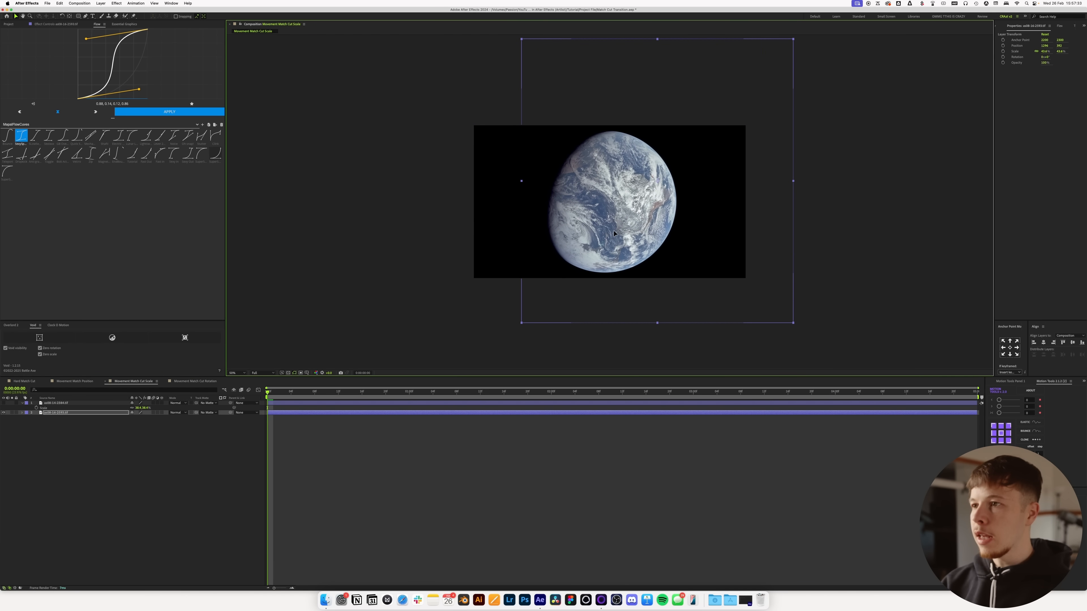
pyautogui.click(4, 403)
# Step: Place the small Earth layer beneath the large one, trim the large photo to start at 0:00:00:15, and preview the cut
pyautogui.press('space')
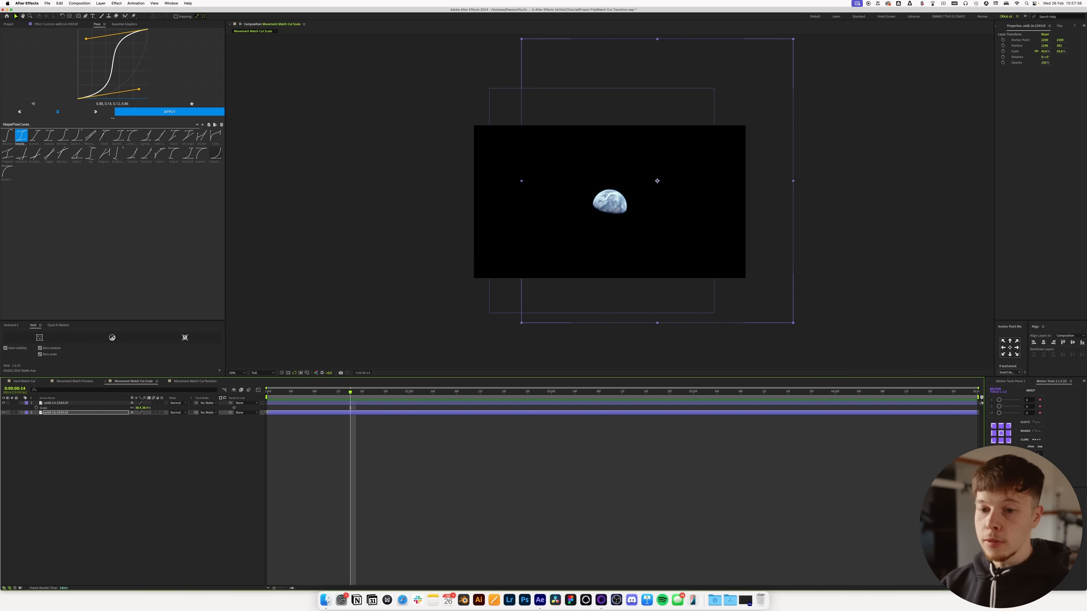
pyautogui.moveTo(74, 403); pyautogui.dragTo(73, 430)
pyautogui.click(351, 421)
pyautogui.press('space')
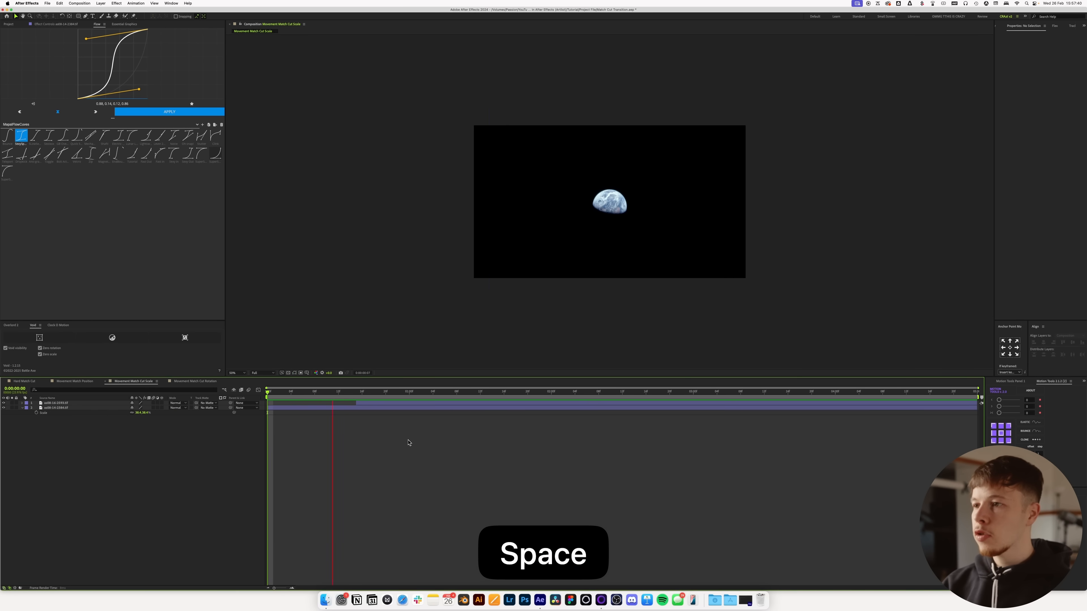
pyautogui.press('space')
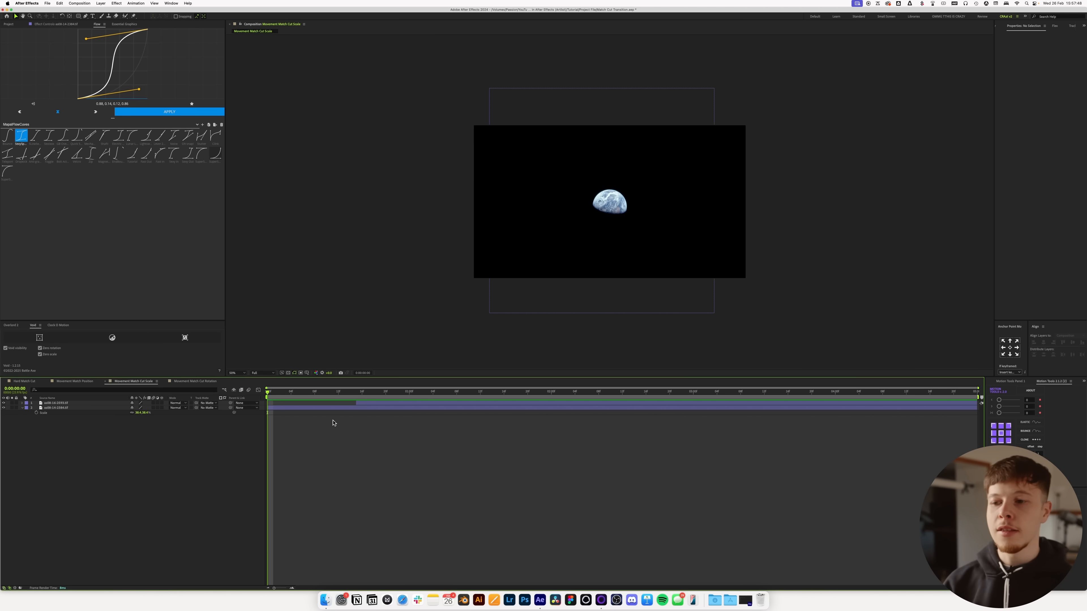
# Step: Create a Void null as the parent of both Earth photo layers
pyautogui.press('super+a')
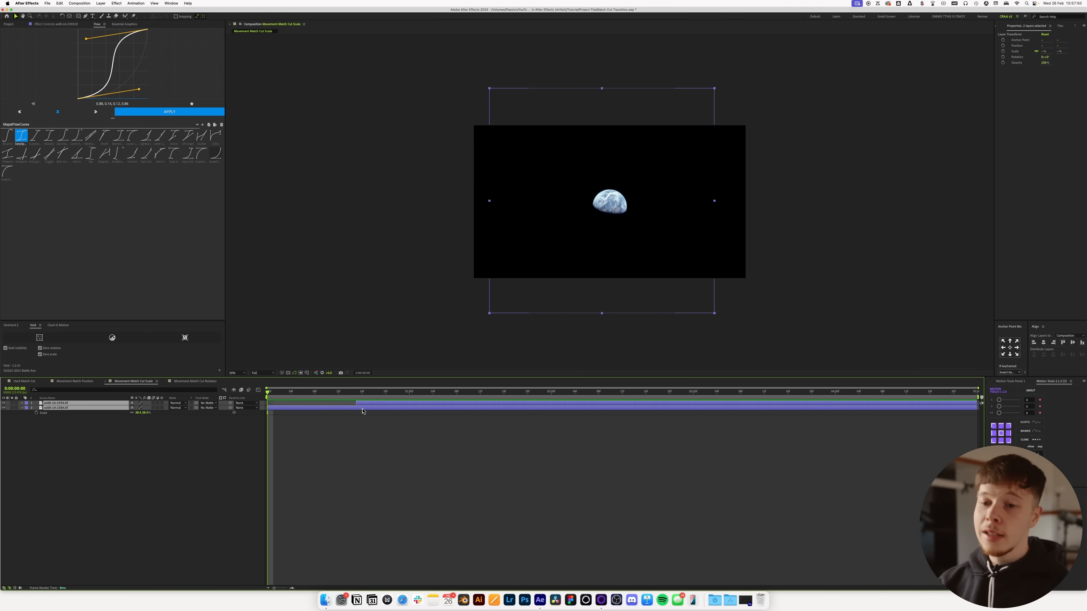
pyautogui.click(147, 500)
pyautogui.moveTo(178, 465); pyautogui.dragTo(42, 402)
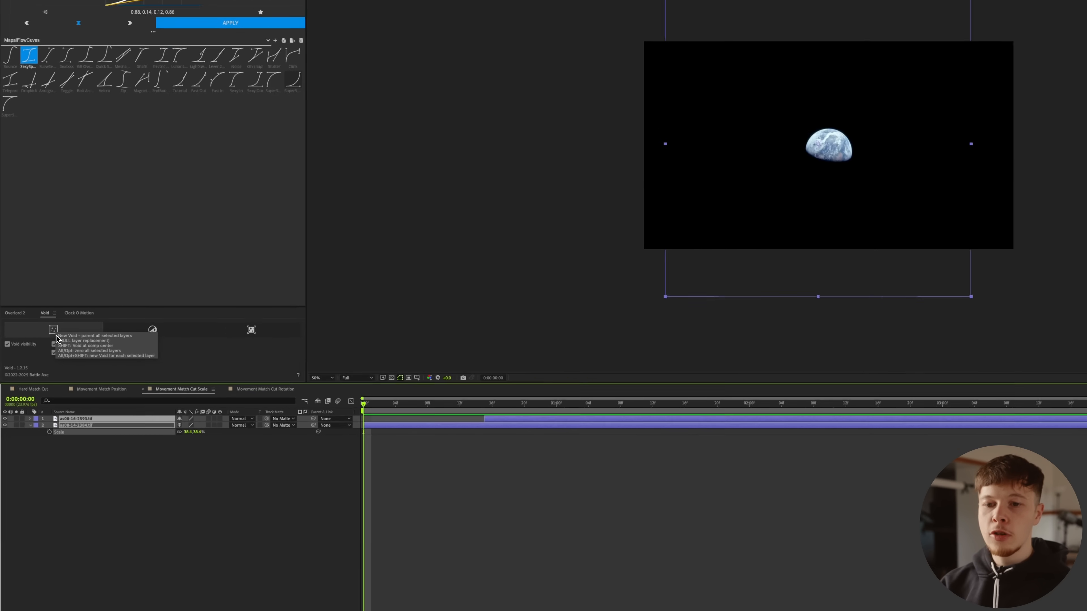
pyautogui.click(39, 338)
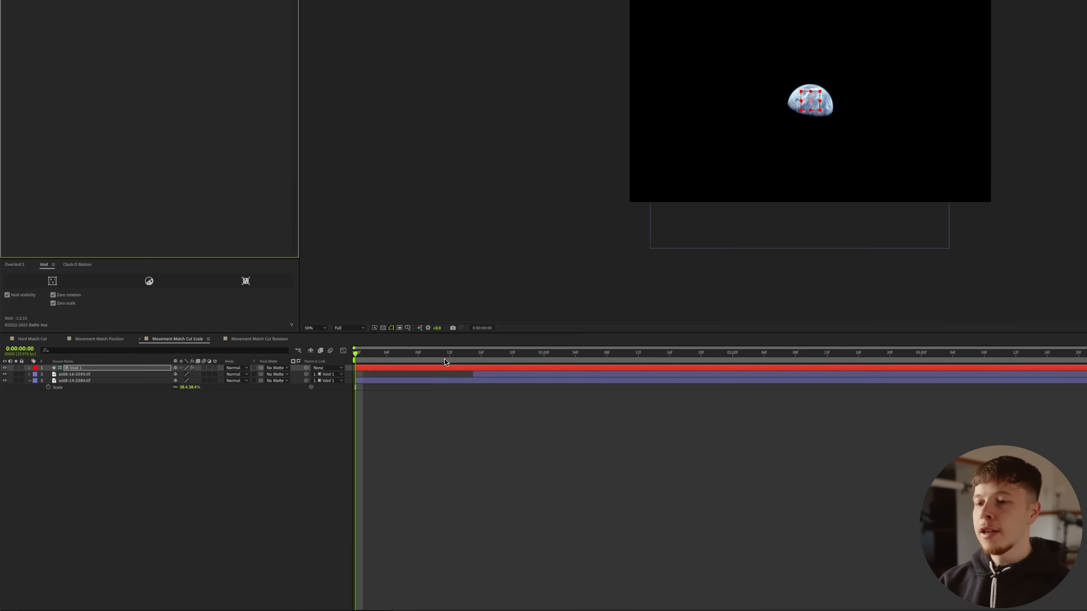
# Step: Keyframe the Void null's scale at 100% on frame 0:00:00:09 and 120% on frame 0:00:00:14
pyautogui.click(322, 391)
pyautogui.press('s')
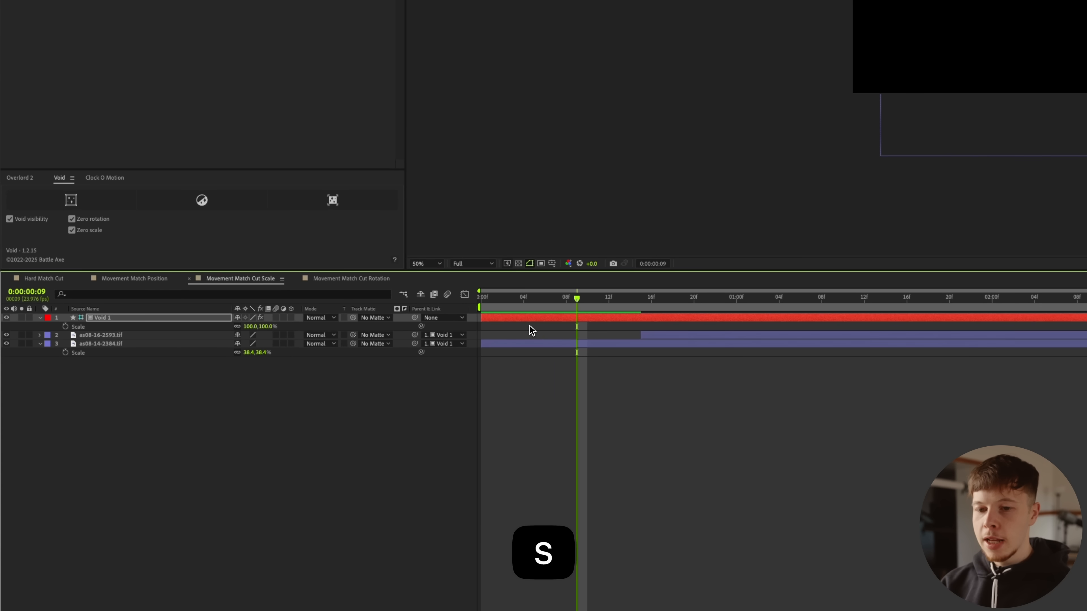
pyautogui.click(65, 327)
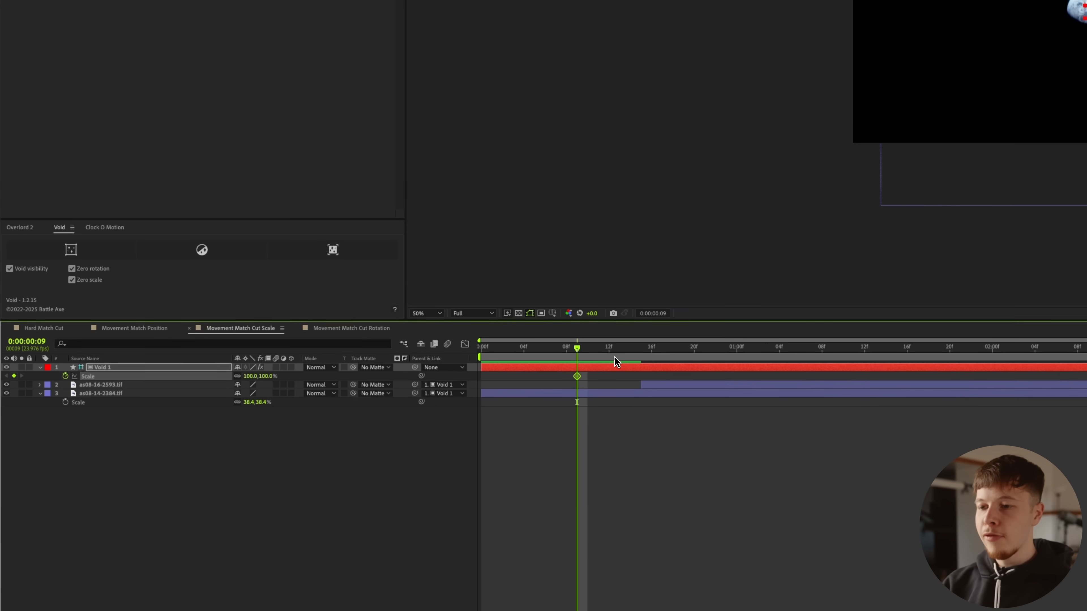
pyautogui.click(631, 349)
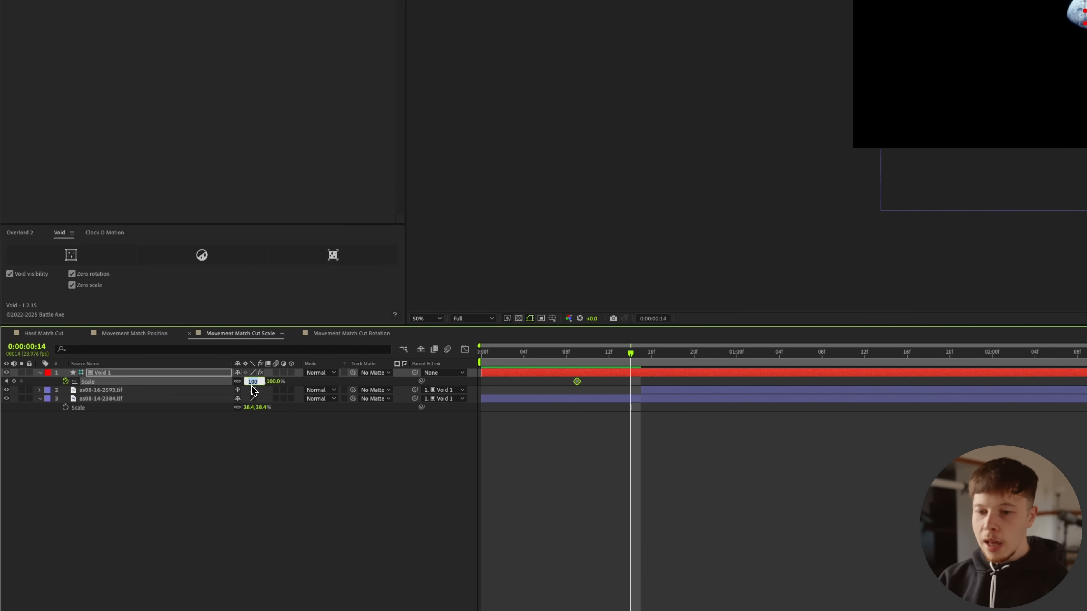
pyautogui.press('BackSpace')
pyautogui.write('10')
pyautogui.press('Return')
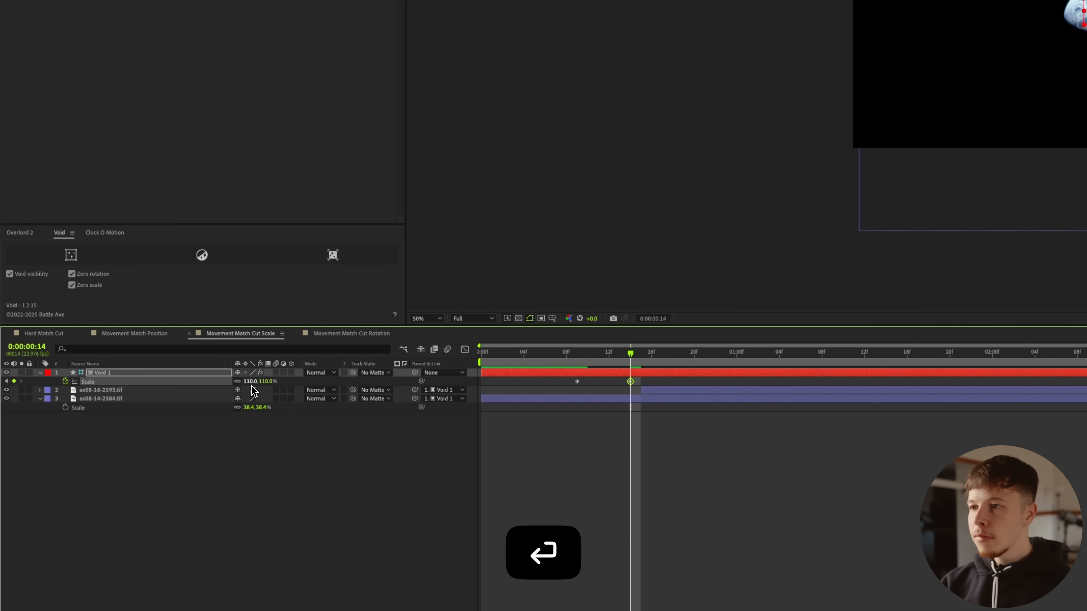
pyautogui.click(250, 381)
pyautogui.write('120')
pyautogui.press('Return')
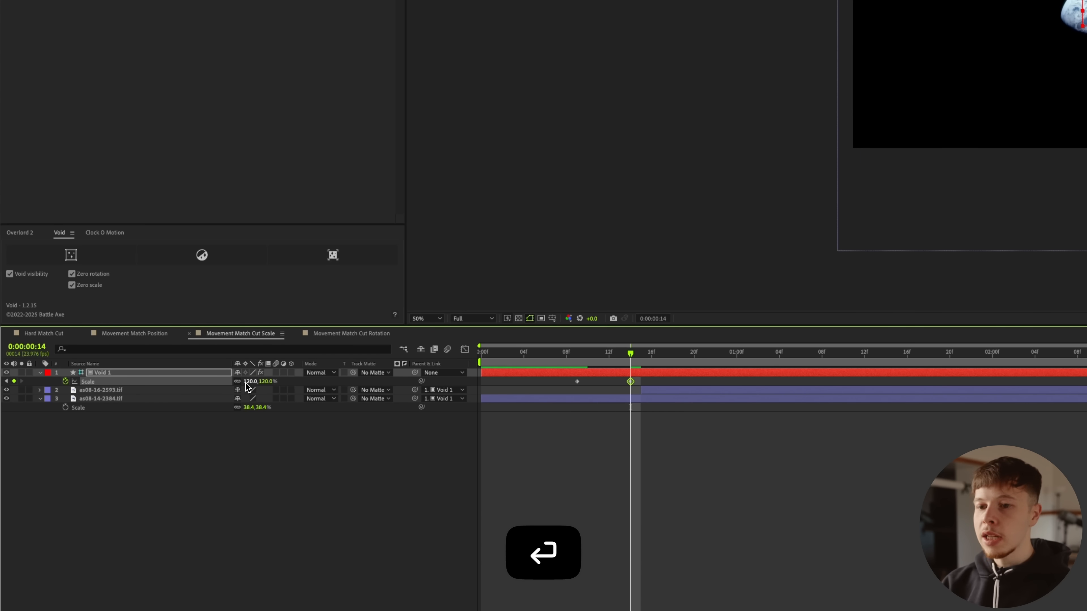
# Step: Ease the Void null's scale keyframes with the steep S-shaped Flow curve and move the second keyframe to 0:00:00:22
pyautogui.click(653, 528)
pyautogui.moveTo(731, 504); pyautogui.dragTo(550, 373)
pyautogui.click(157, 39)
pyautogui.click(234, 198)
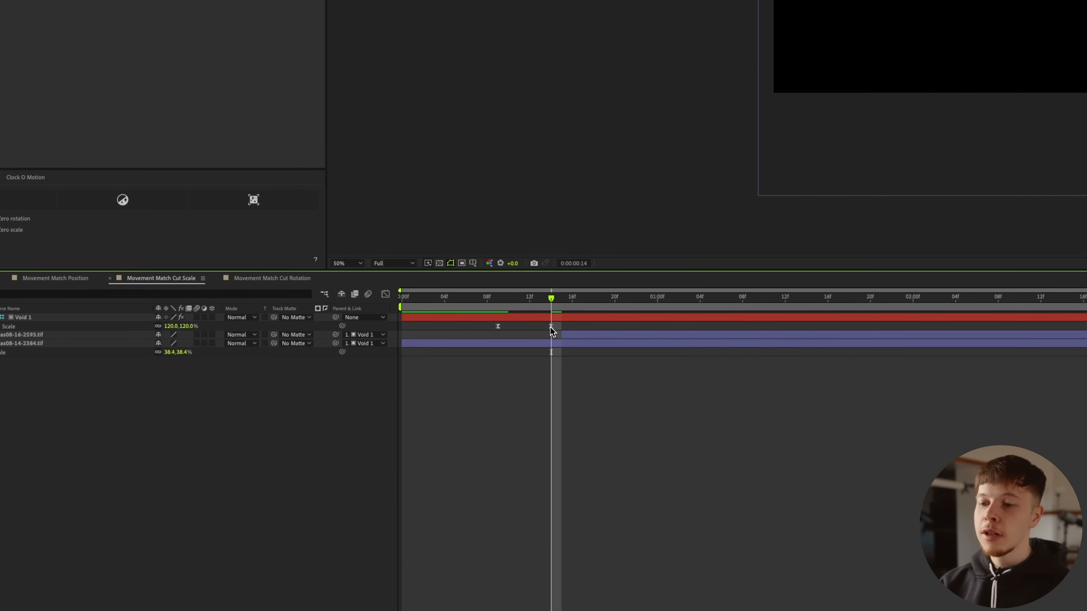
pyautogui.moveTo(551, 327); pyautogui.dragTo(634, 327)
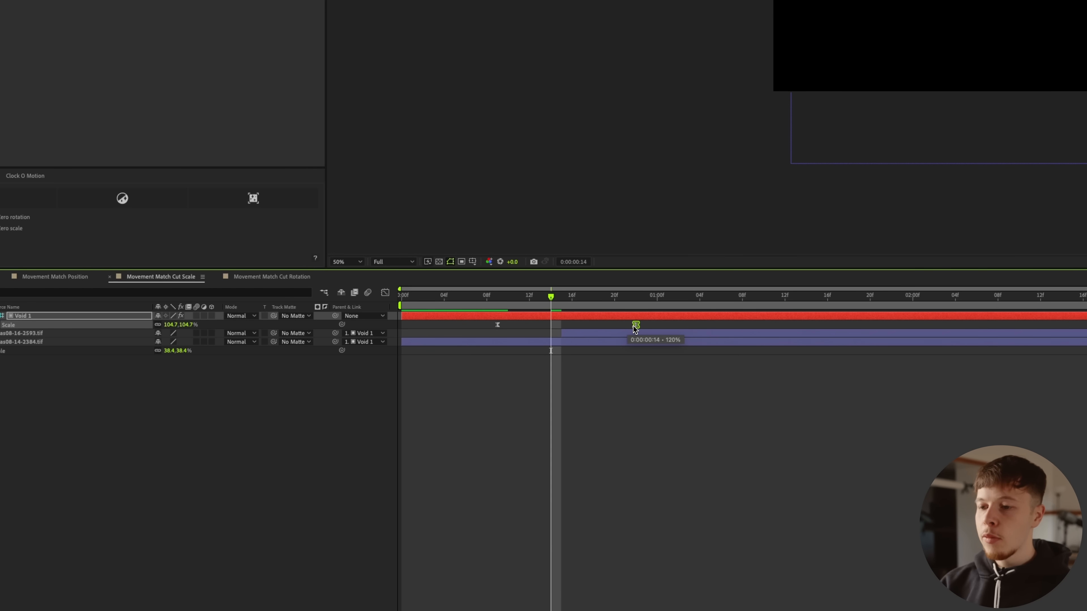
# Step: Examine the speed graph of the Void null's scale keyframes against the cut frame in the Graph Editor
pyautogui.press('pagedown')
pyautogui.moveTo(676, 324); pyautogui.dragTo(319, 366)
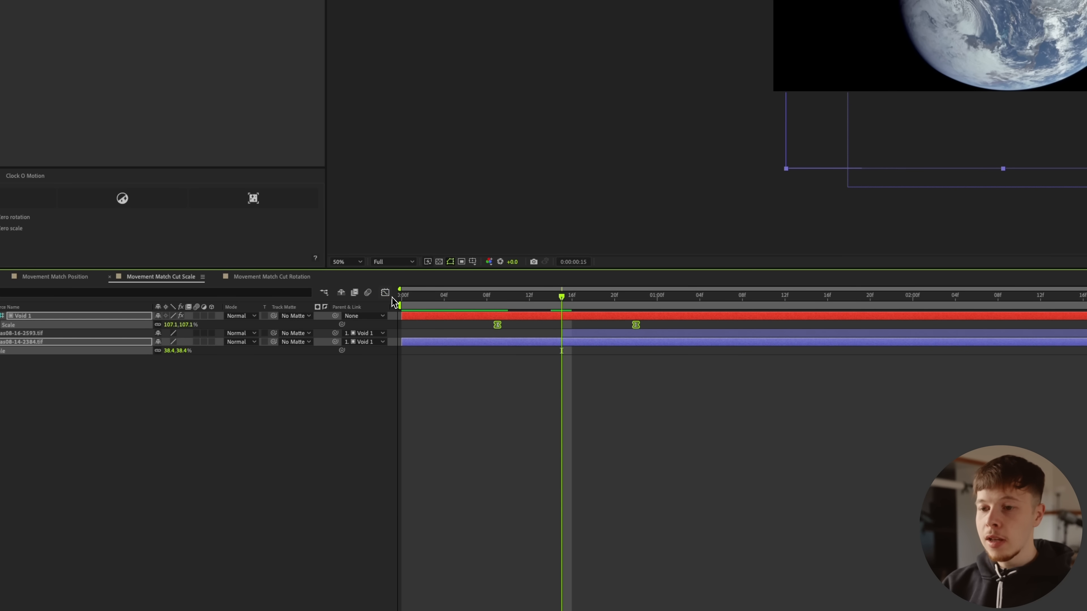
pyautogui.click(385, 293)
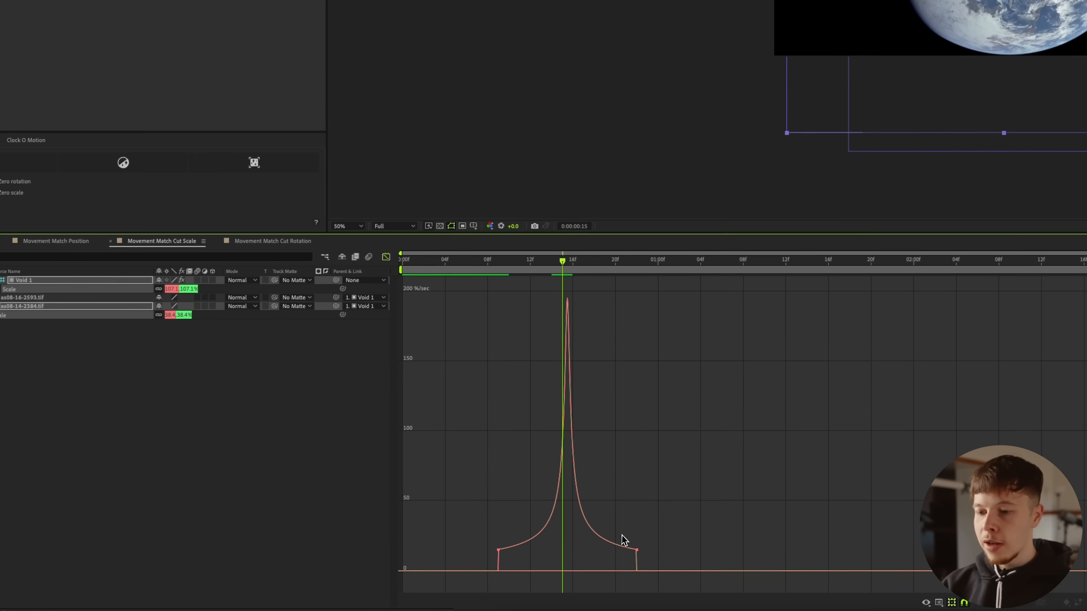
pyautogui.moveTo(641, 551); pyautogui.dragTo(324, 610)
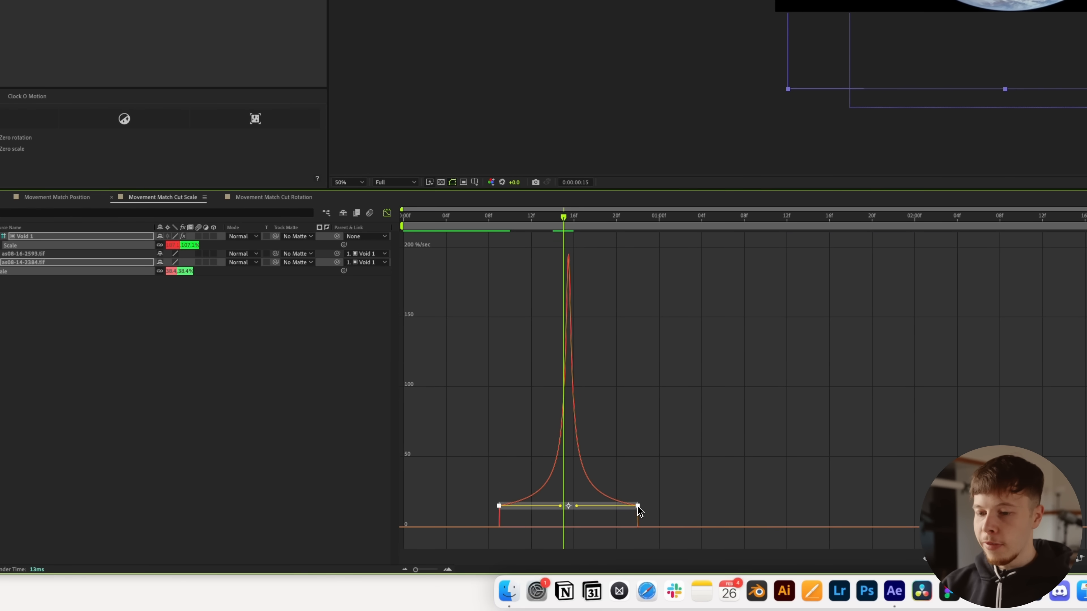
pyautogui.click(388, 214)
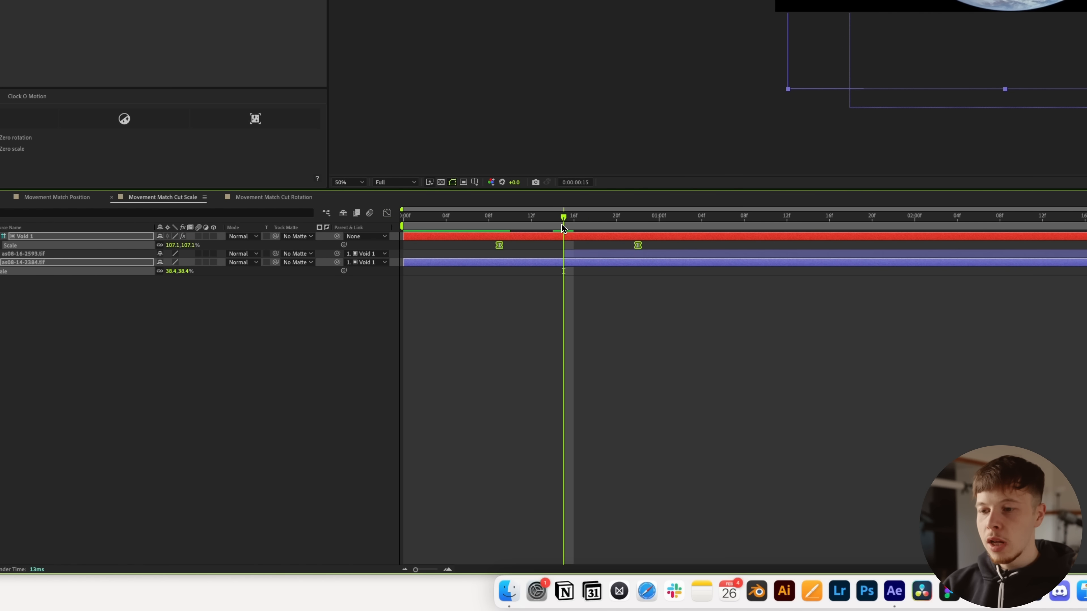
# Step: Play back the scale match cut from the start to check the easing between the Earth photos
pyautogui.moveTo(562, 229); pyautogui.dragTo(404, 242)
pyautogui.click(565, 354)
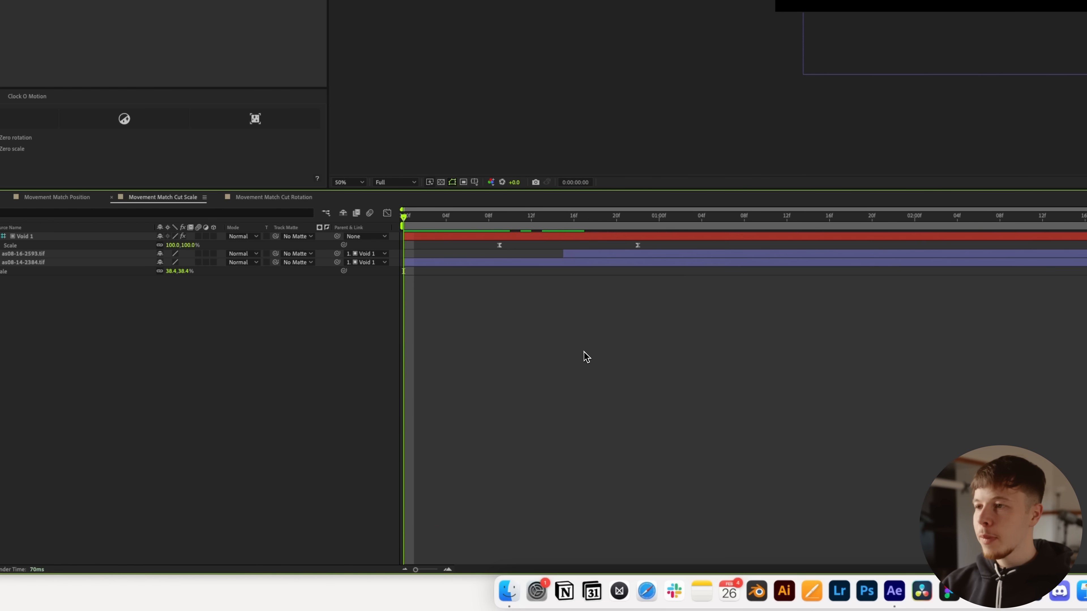
pyautogui.press('space')
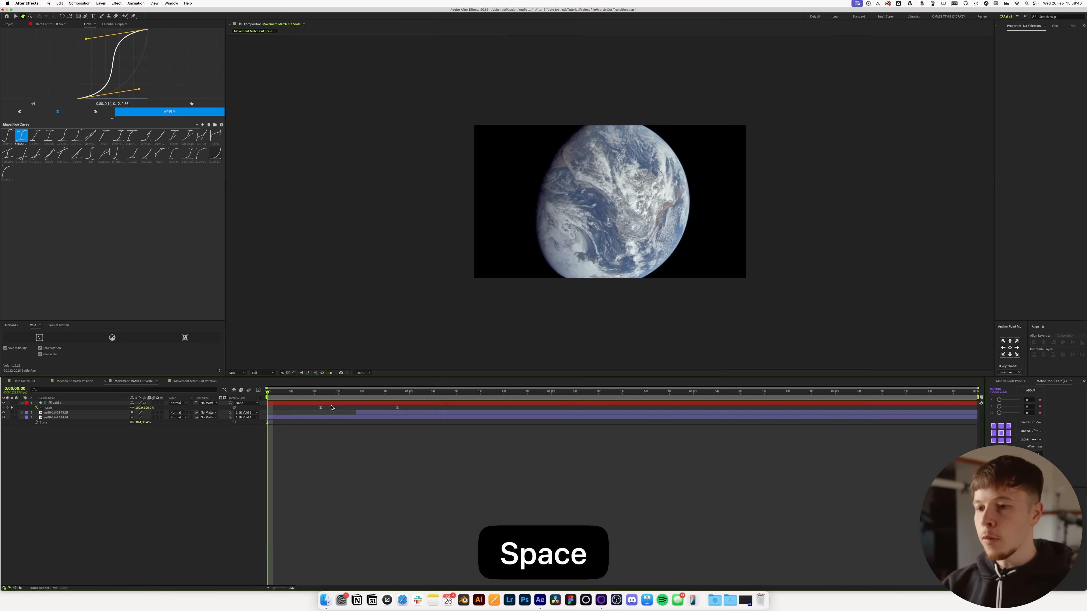
pyautogui.press('space')
pyautogui.moveTo(300, 392); pyautogui.dragTo(292, 393)
pyautogui.press('space')
pyautogui.press('space')
# Step: Scale the large Earth photo down slightly and recentre it in the composition
pyautogui.click(406, 414)
pyautogui.press('s')
pyautogui.moveTo(138, 420); pyautogui.dragTo(137, 422)
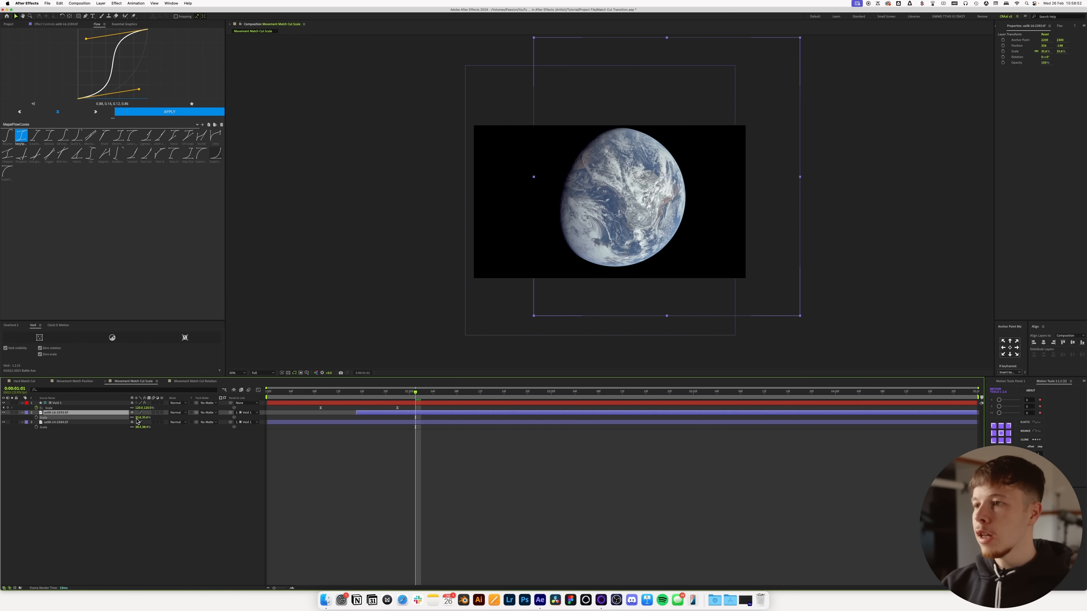
pyautogui.moveTo(613, 256); pyautogui.dragTo(597, 257)
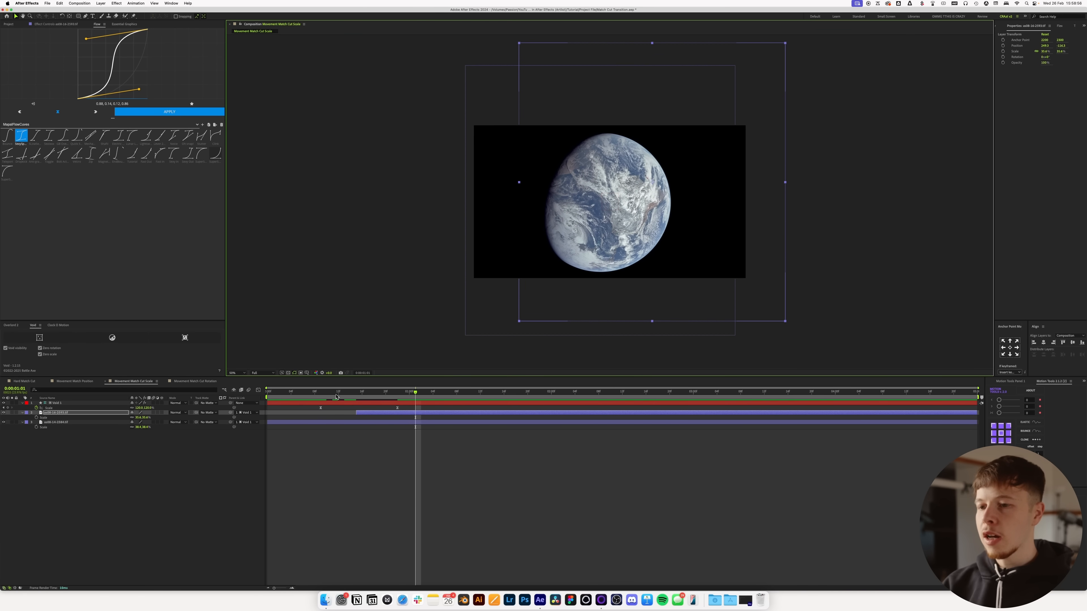
# Step: Replay the scale match cut and scrub across the cut to check the adjusted large Earth
pyautogui.click(343, 466)
pyautogui.press('space')
pyautogui.press('space')
pyautogui.moveTo(285, 393); pyautogui.dragTo(269, 395)
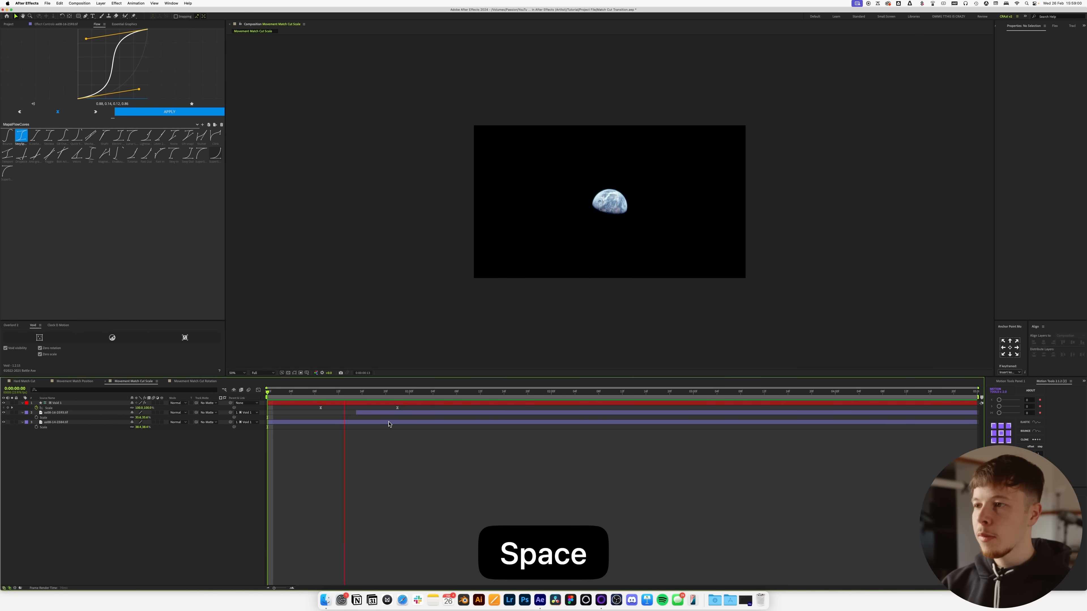
pyautogui.press('space')
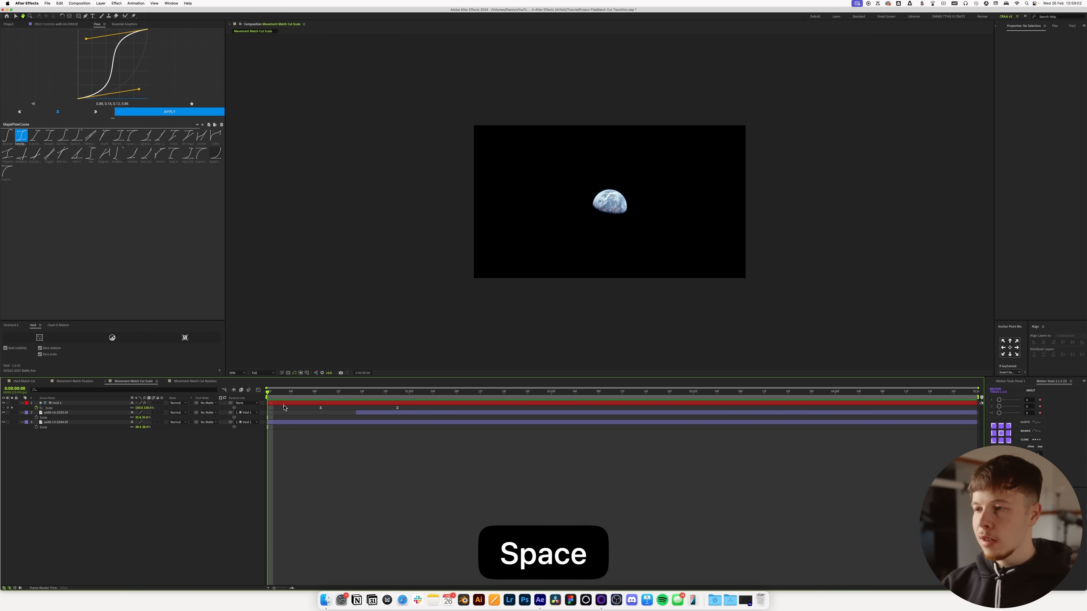
pyautogui.press('space')
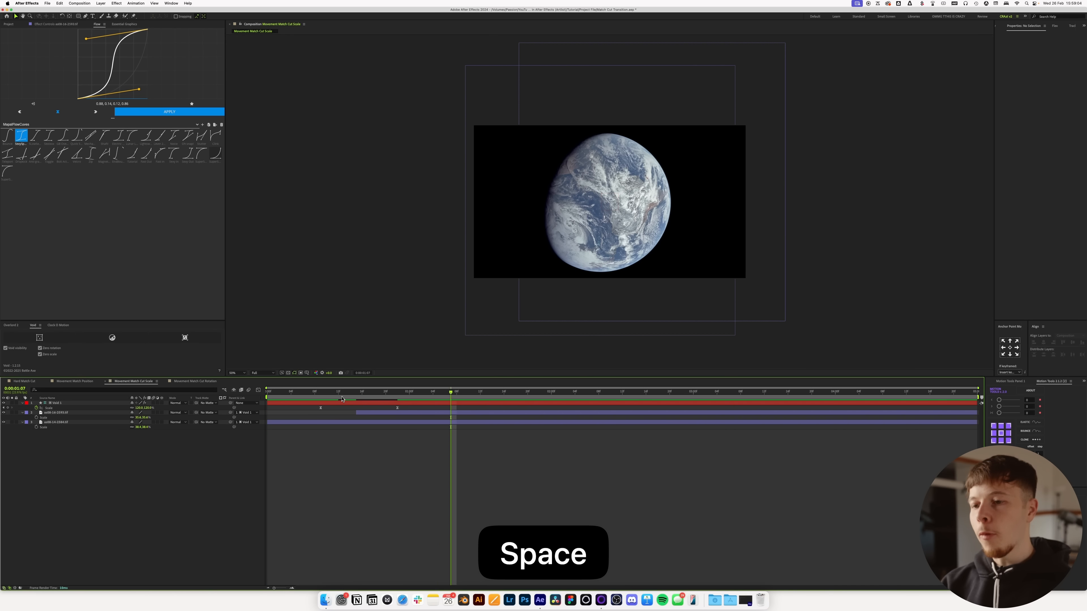
pyautogui.click(321, 400)
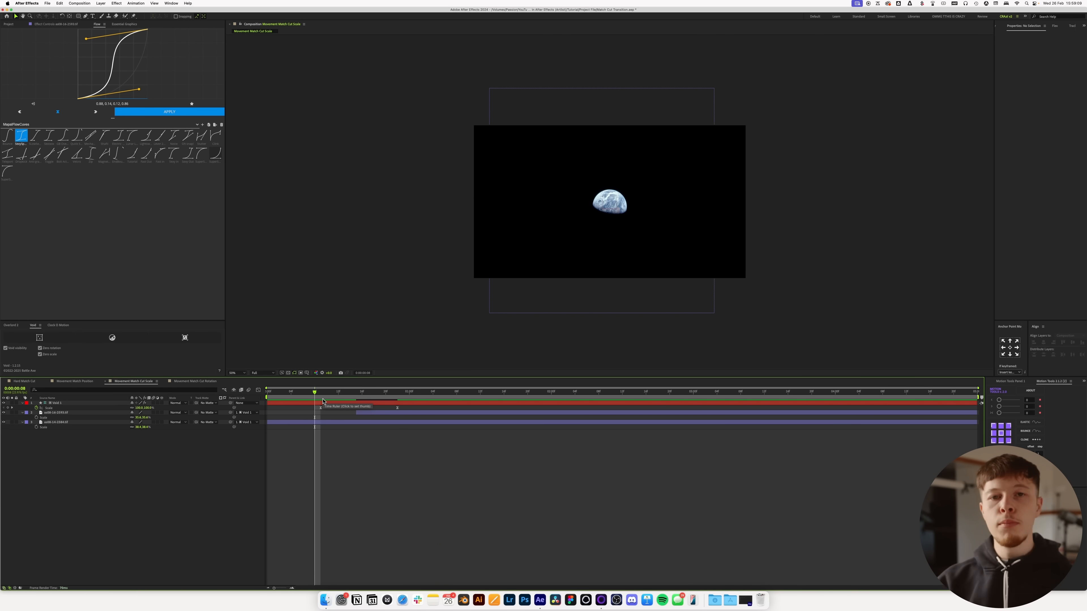
pyautogui.moveTo(323, 402)
pyautogui.mouseDown()
pyautogui.moveTo(366, 396)
pyautogui.moveTo(315, 396)
pyautogui.moveTo(338, 396)
pyautogui.mouseUp()
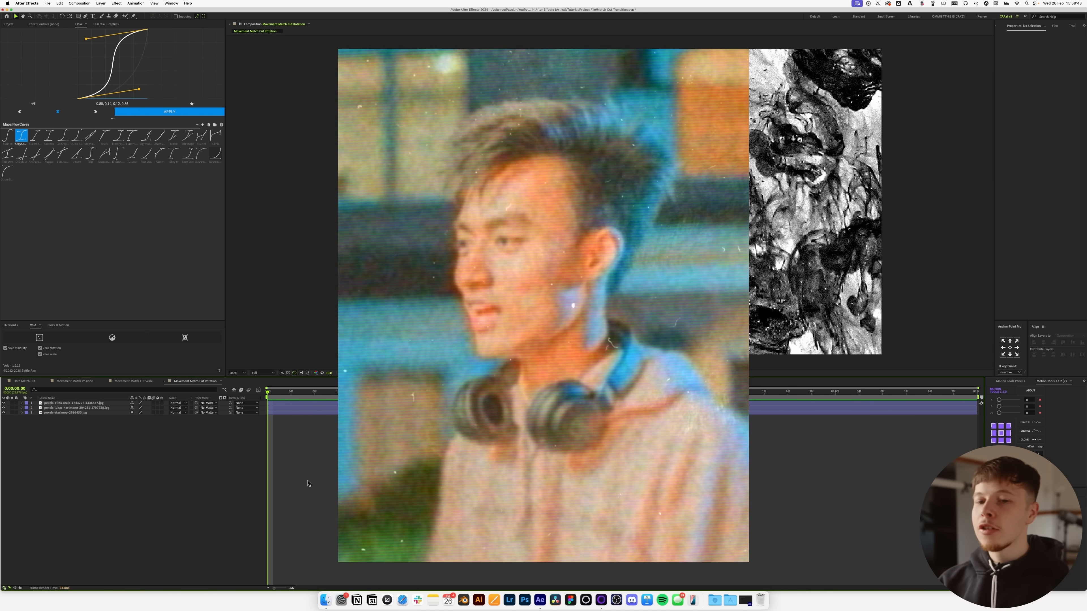
# Step: Scale down all three photos in the Movement Match Cut Rotation composition and hide the upper two to reveal the coffee cup
pyautogui.press('super+a')
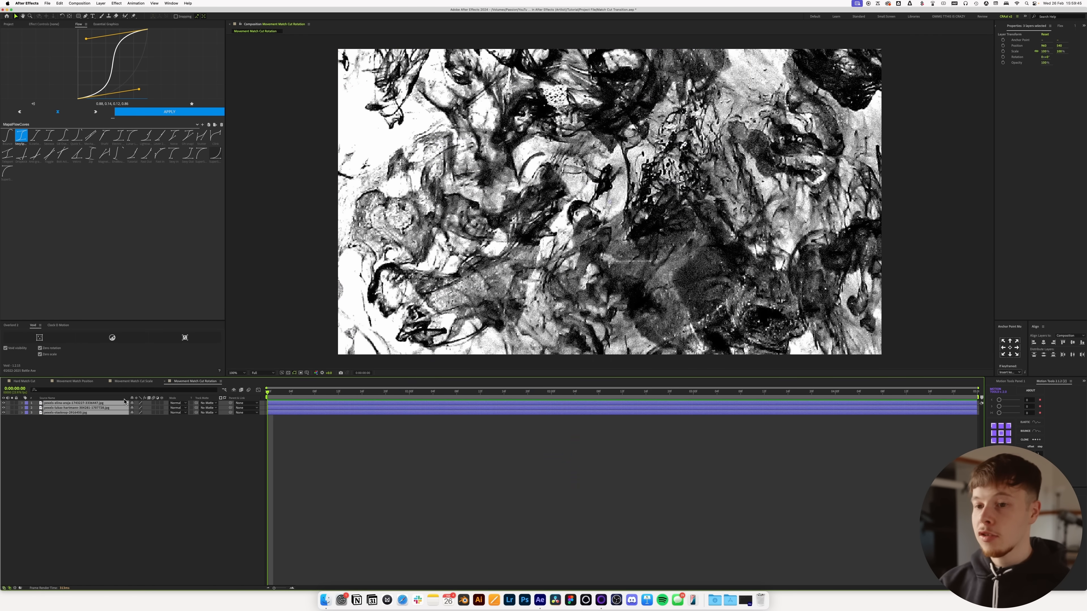
pyautogui.press('s')
pyautogui.moveTo(138, 408); pyautogui.dragTo(119, 412)
pyautogui.click(0, 408)
pyautogui.click(3, 403)
pyautogui.click(3, 413)
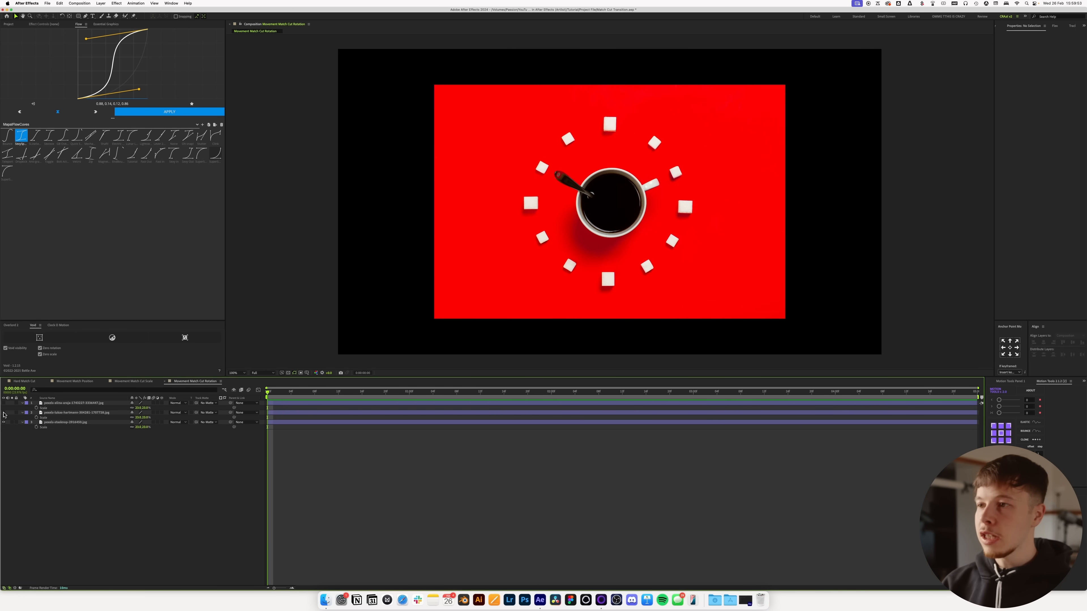
# Step: Show the camera lens photo and lower its opacity so that it overlays the coffee cup photo
pyautogui.click(70, 413)
pyautogui.click(4, 412)
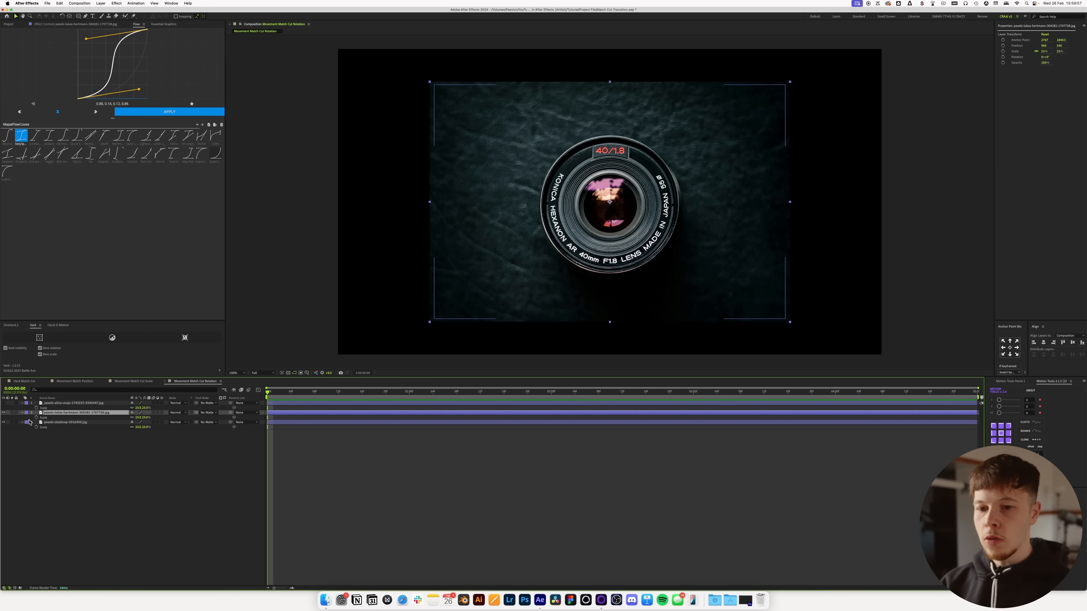
pyautogui.press('t')
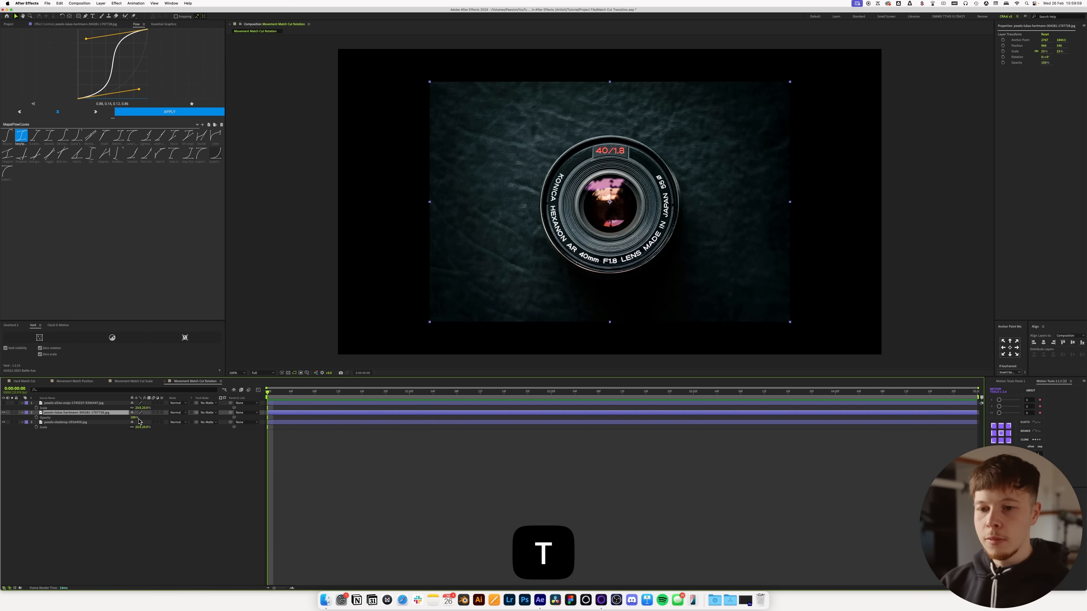
pyautogui.moveTo(134, 417); pyautogui.dragTo(127, 423)
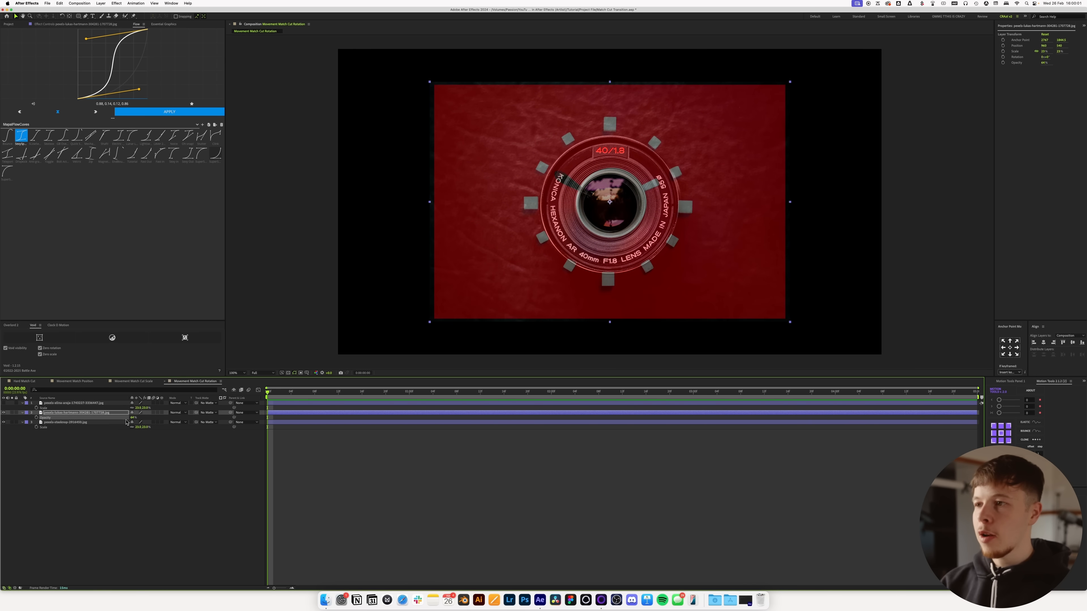
pyautogui.click(81, 413)
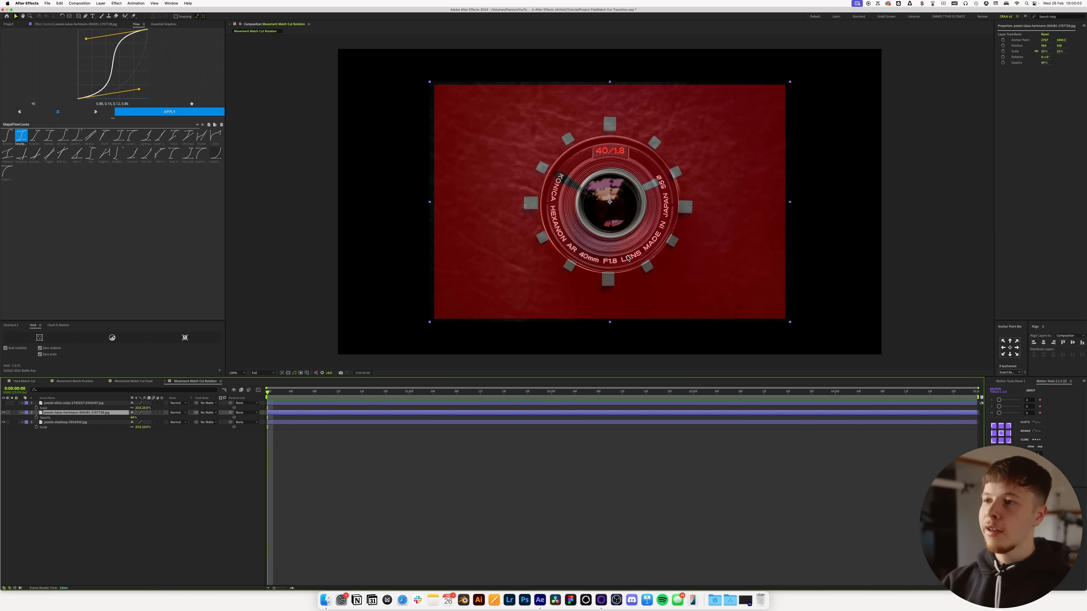
# Step: Scale the camera lens photo down to match the coffee cup's diameter and restore its opacity to 100%
pyautogui.press('s')
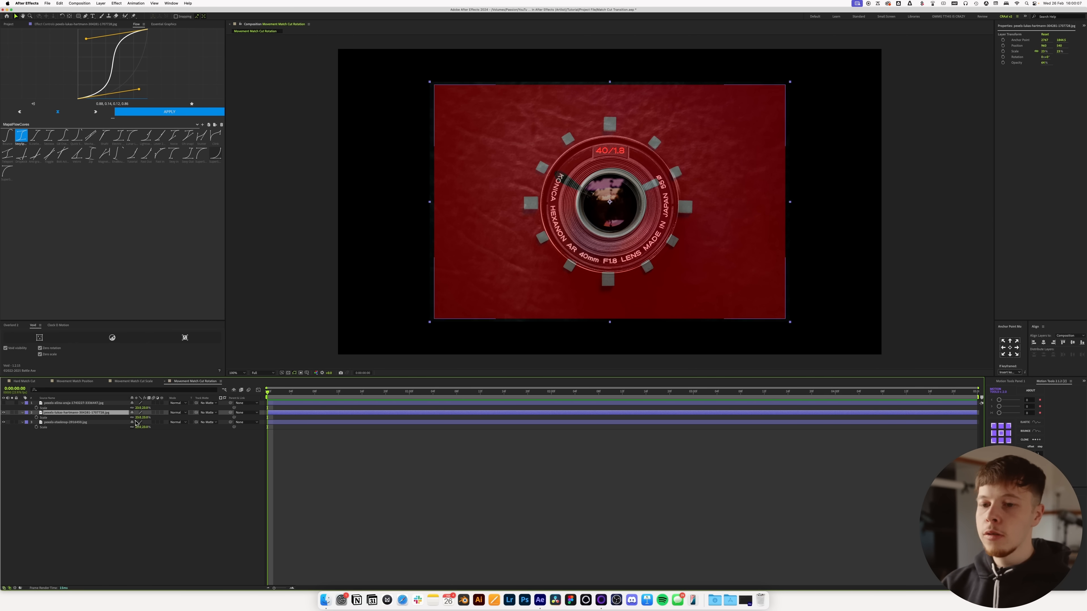
pyautogui.moveTo(139, 418); pyautogui.dragTo(130, 417)
pyautogui.hotkey('shift', 'Right')
pyautogui.press('Left')
pyautogui.press('Left')
pyautogui.press('Left')
pyautogui.press('Left')
pyautogui.press('Left')
pyautogui.press('Left')
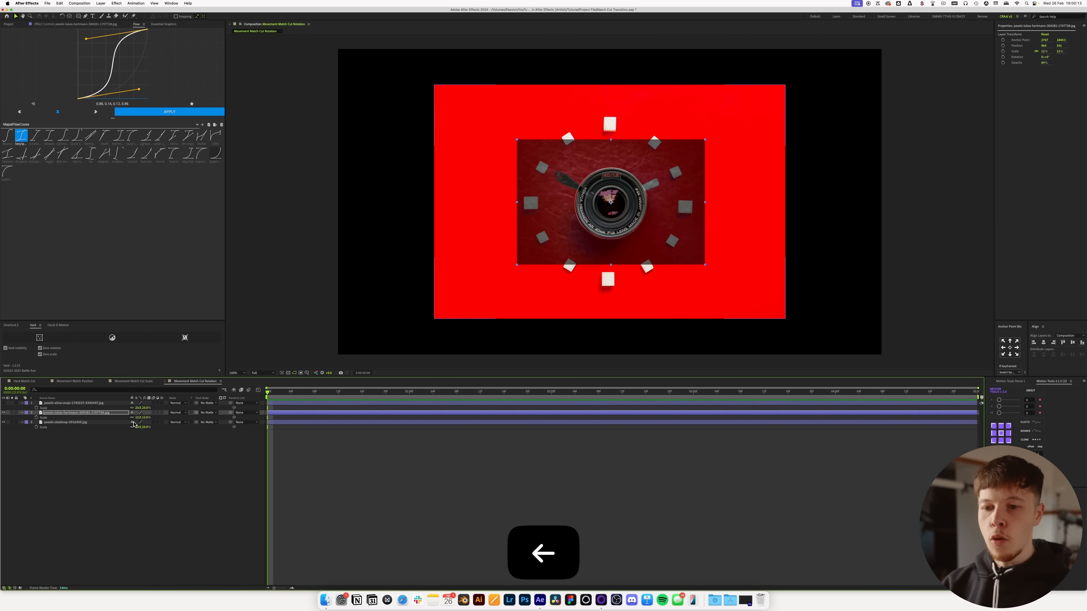
pyautogui.press('t')
pyautogui.moveTo(134, 417); pyautogui.dragTo(184, 421)
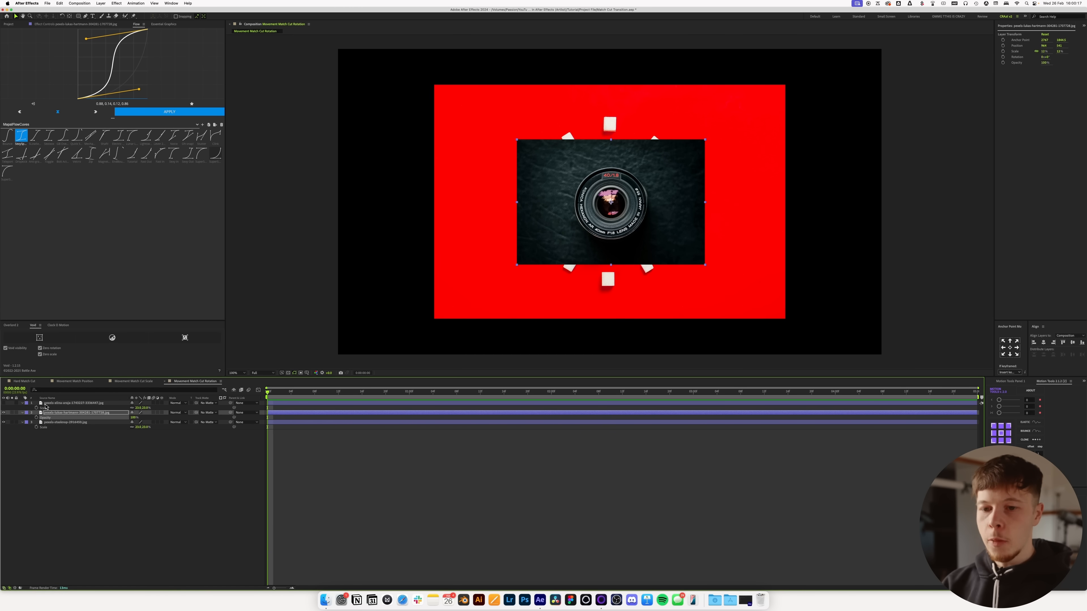
# Step: Show the ink circle photo, scale it down semi-transparent to match the lens, and restore its opacity to 100%
pyautogui.click(58, 404)
pyautogui.click(4, 402)
pyautogui.press('t')
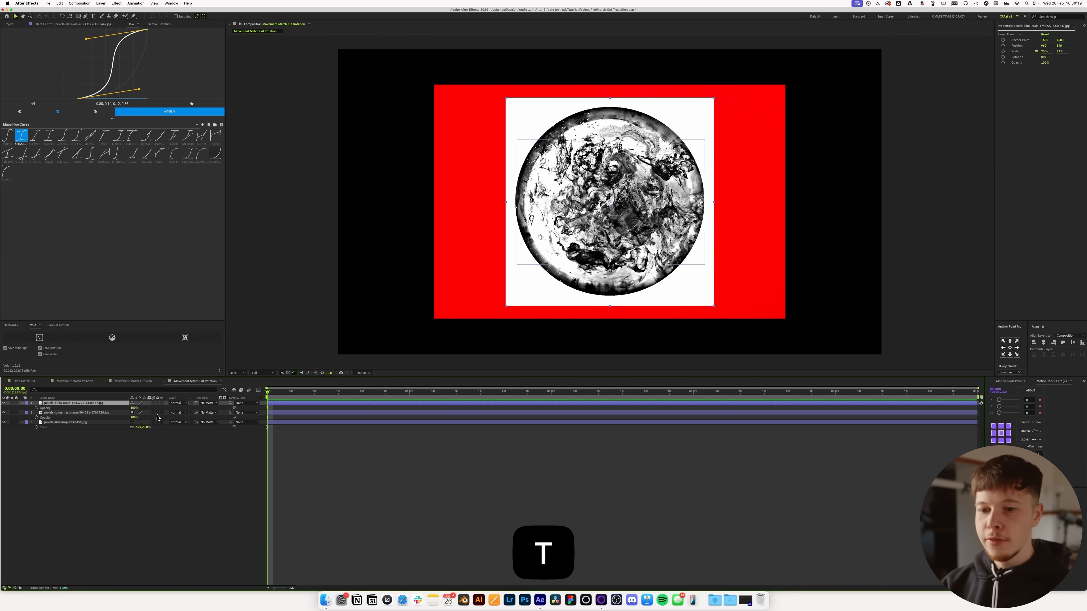
pyautogui.moveTo(135, 411)
pyautogui.mouseDown()
pyautogui.moveTo(123, 418)
pyautogui.moveTo(133, 410)
pyautogui.mouseUp()
pyautogui.press('s')
pyautogui.press('Down')
pyautogui.press('Up')
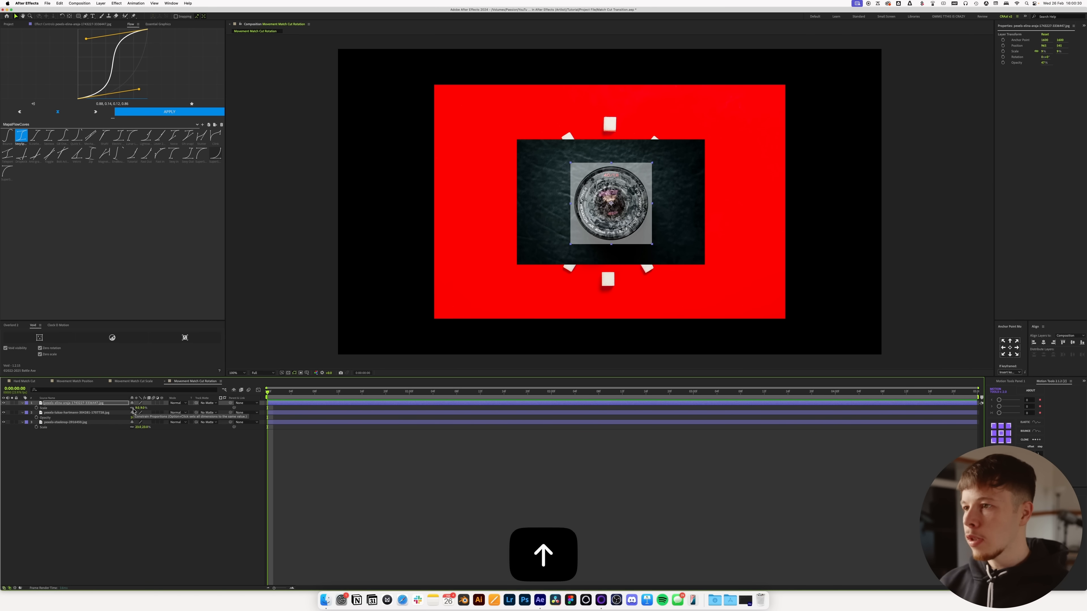
pyautogui.press('t')
pyautogui.moveTo(135, 408); pyautogui.dragTo(286, 407)
# Step: Stagger the camera lens layer to start at frame 6 and the ink circle layer at frame 9, and preview the cuts
pyautogui.keyDown('shift'); pyautogui.click(286, 421); pyautogui.keyUp('shift')
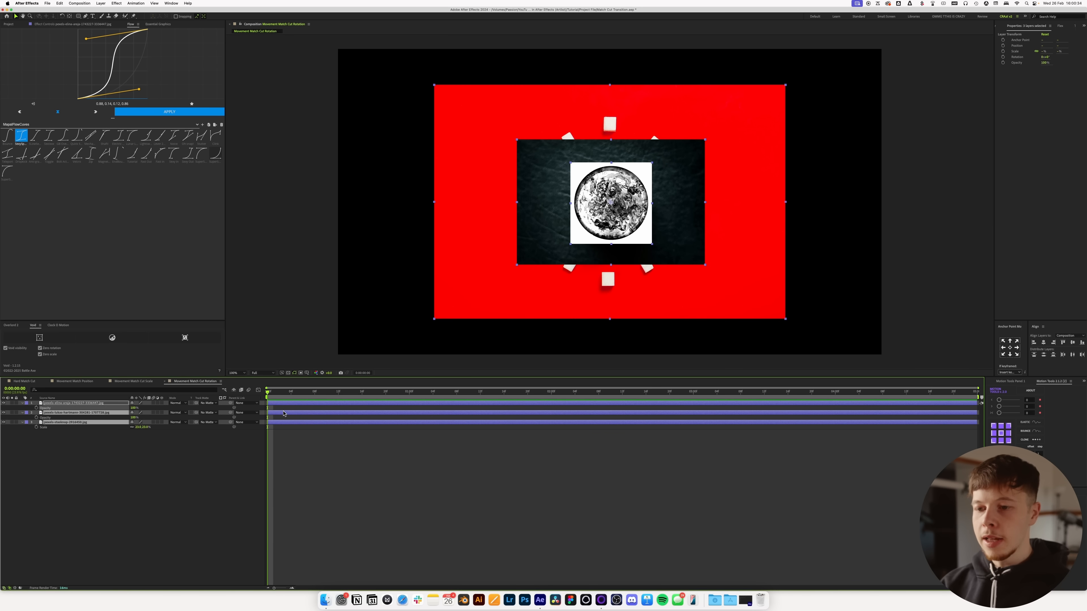
pyautogui.click(291, 440)
pyautogui.moveTo(269, 413); pyautogui.dragTo(313, 401)
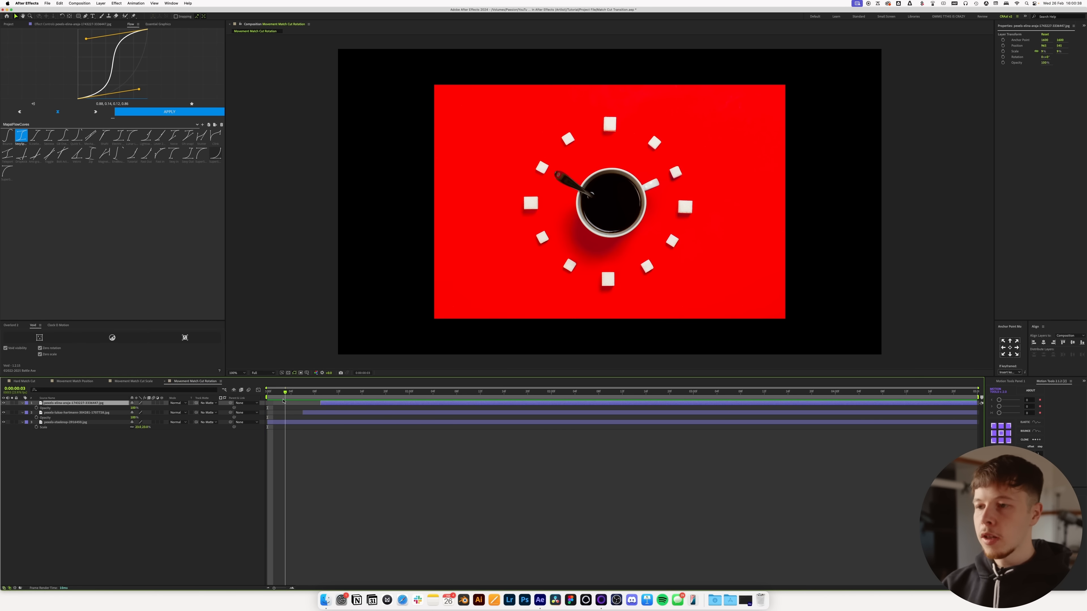
pyautogui.press('space')
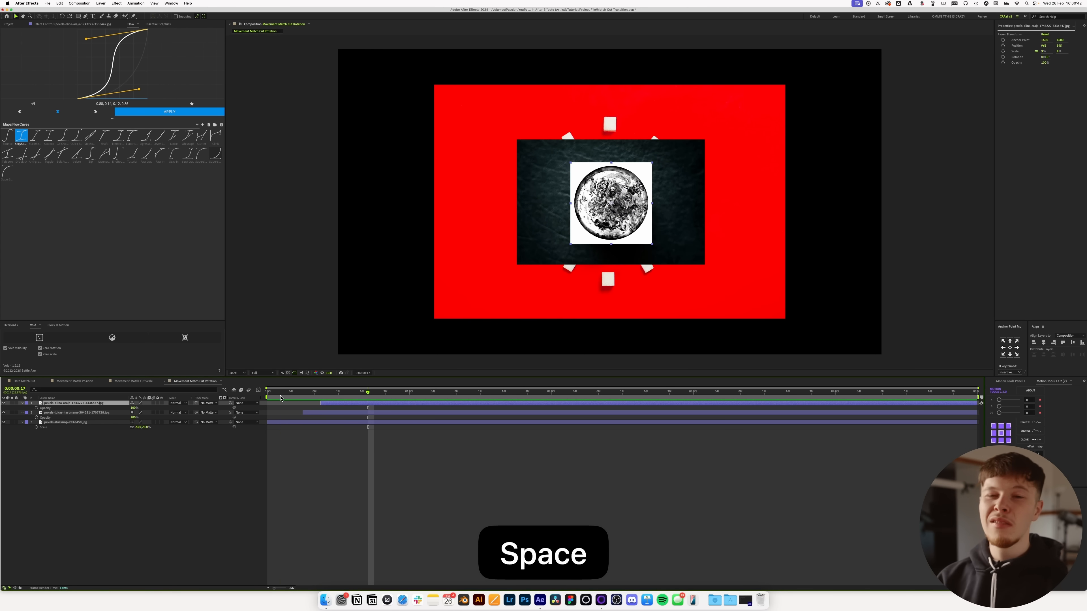
pyautogui.click(310, 393)
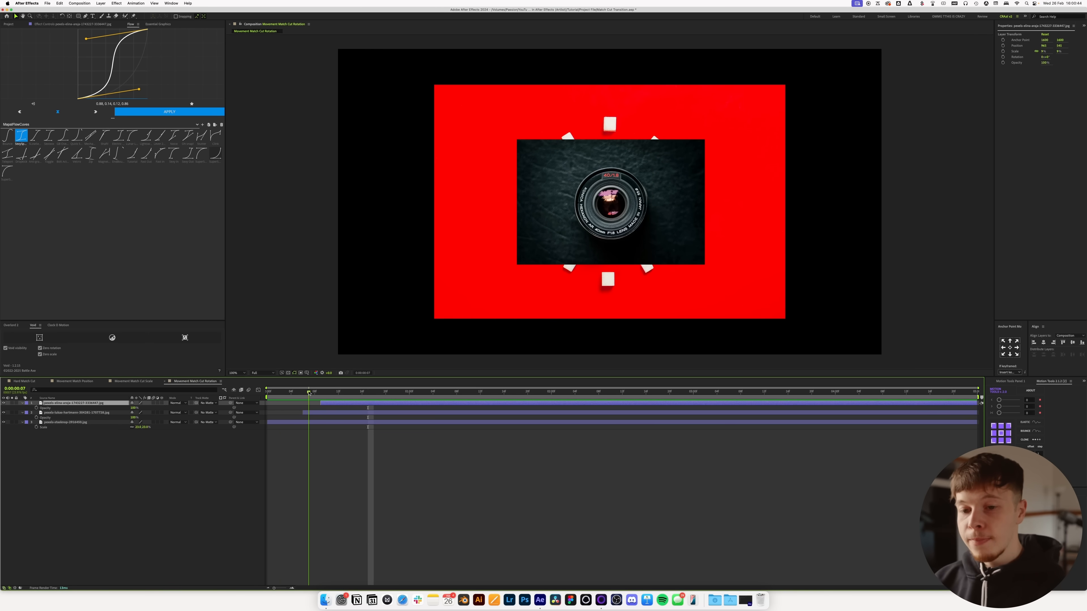
# Step: Create a Void controller layer as the parent of all three photo layers
pyautogui.click(320, 423)
pyautogui.keyDown('shift'); pyautogui.click(332, 403); pyautogui.keyUp('shift')
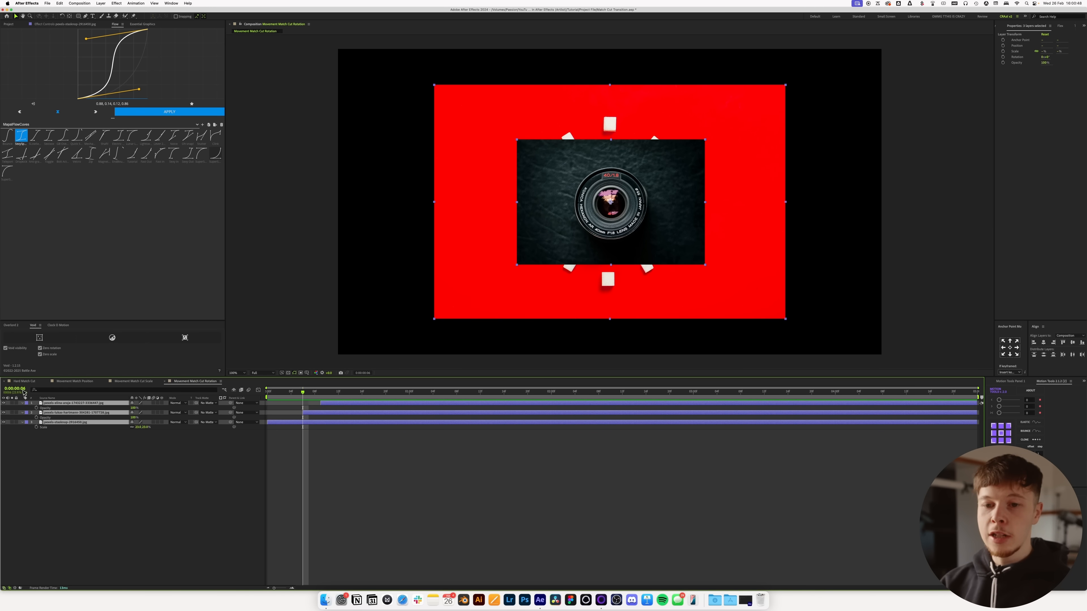
pyautogui.click(40, 338)
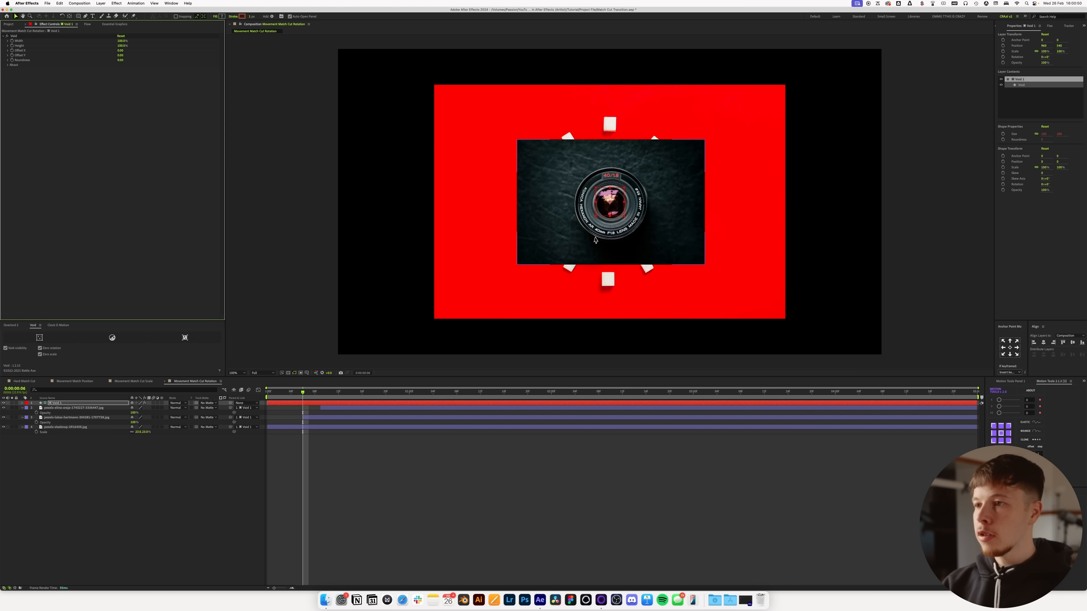
# Step: Try rotating the Void layer to turn the parented photos together, and undo the rotation
pyautogui.scroll(1, 611, 213)
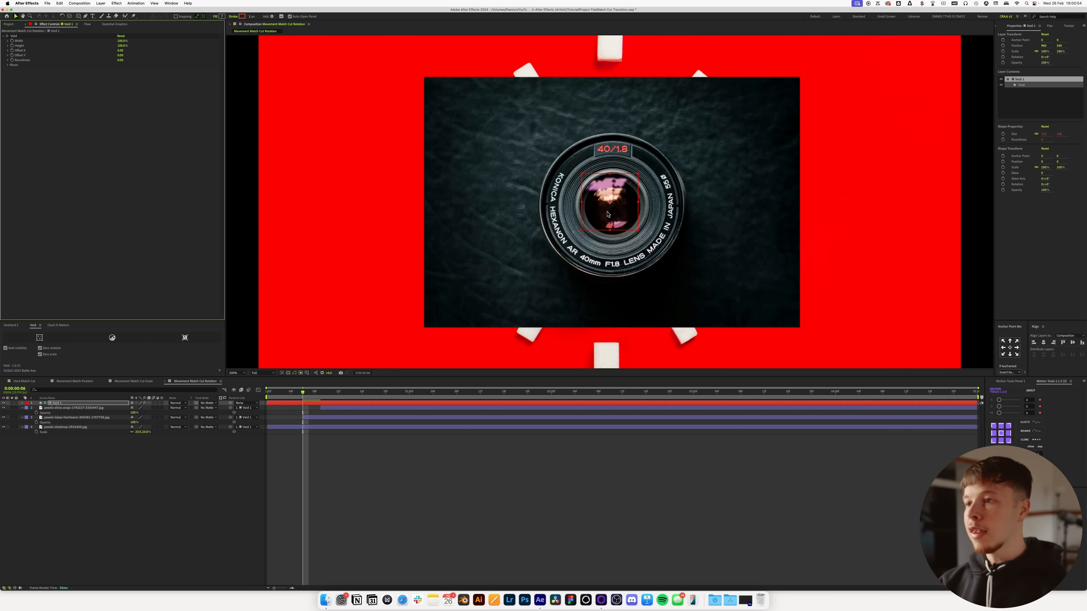
pyautogui.press('r')
pyautogui.moveTo(138, 409); pyautogui.dragTo(266, 404)
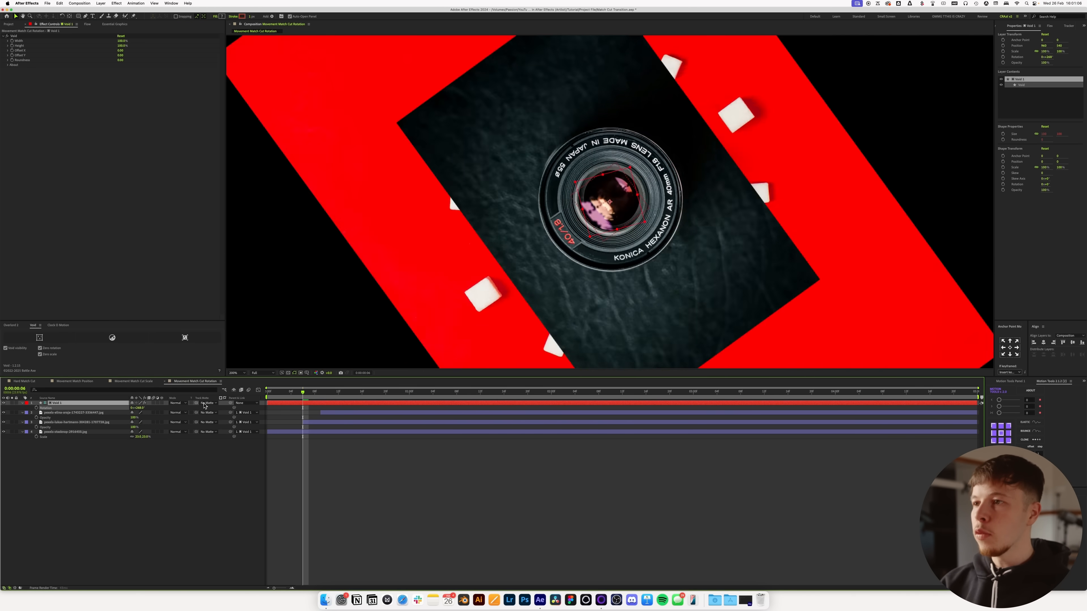
pyautogui.press('super+z')
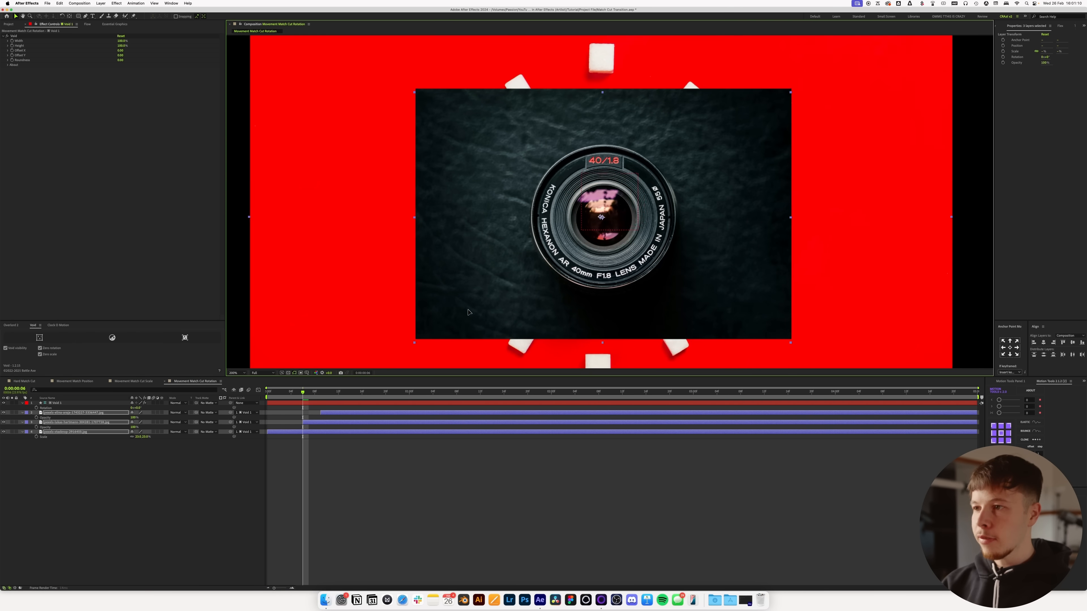
pyautogui.click(62, 405)
pyautogui.moveTo(138, 408); pyautogui.dragTo(240, 400)
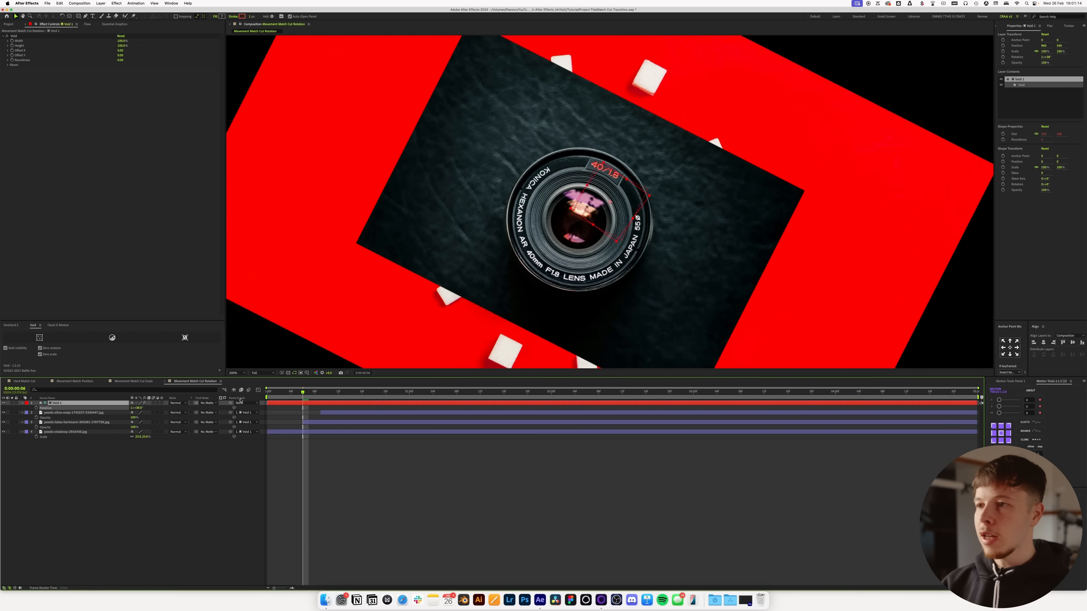
pyautogui.press('super+z')
pyautogui.press('super+z')
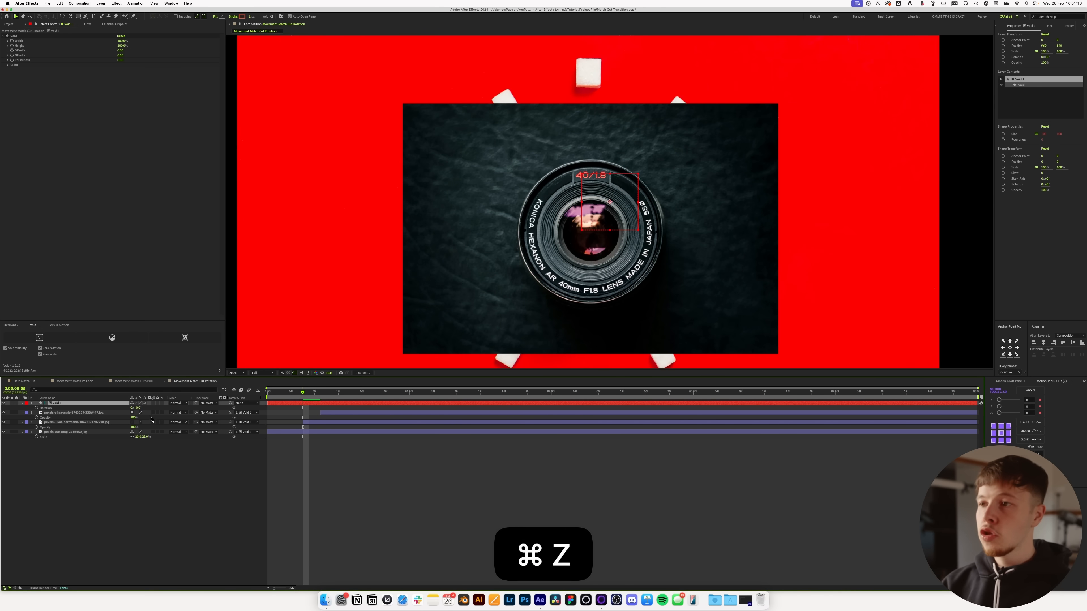
# Step: Keyframe the Void layer's rotation from 0° at frame 3 to 45° at frame 7
pyautogui.moveTo(295, 393)
pyautogui.mouseDown()
pyautogui.moveTo(279, 396)
pyautogui.moveTo(352, 401)
pyautogui.moveTo(307, 403)
pyautogui.mouseUp()
pyautogui.click(303, 403)
pyautogui.moveTo(303, 393); pyautogui.dragTo(289, 398)
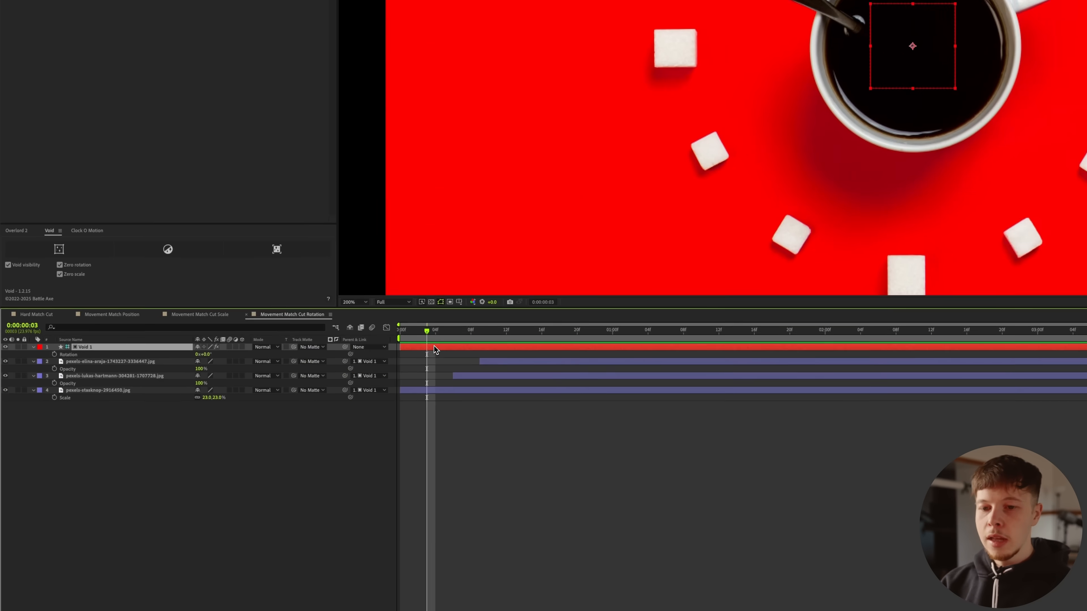
pyautogui.click(445, 374)
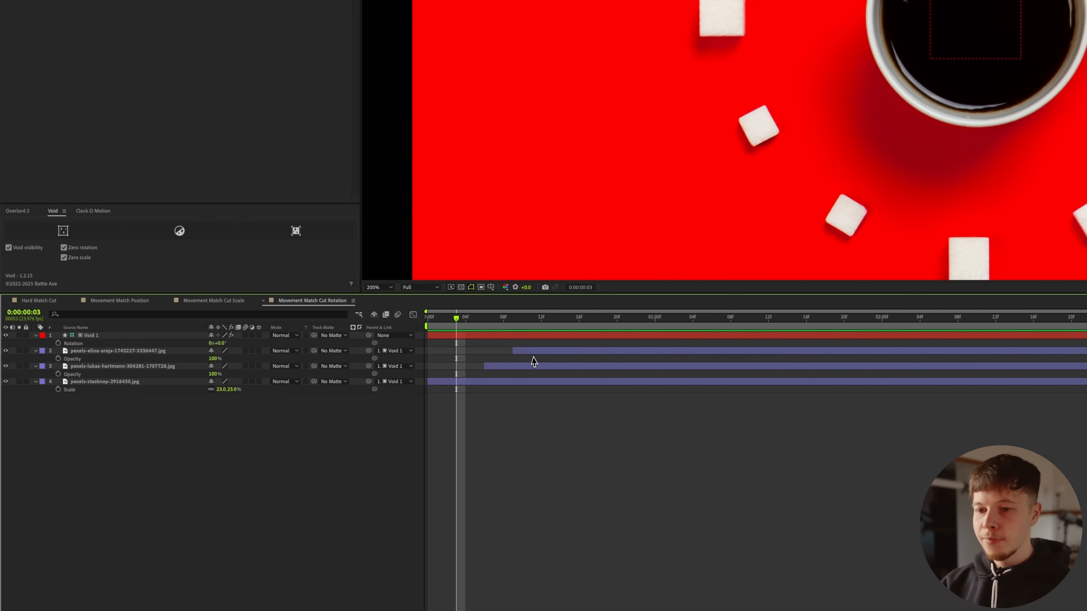
pyautogui.click(57, 343)
pyautogui.moveTo(474, 324)
pyautogui.mouseDown()
pyautogui.moveTo(511, 324)
pyautogui.moveTo(494, 324)
pyautogui.mouseUp()
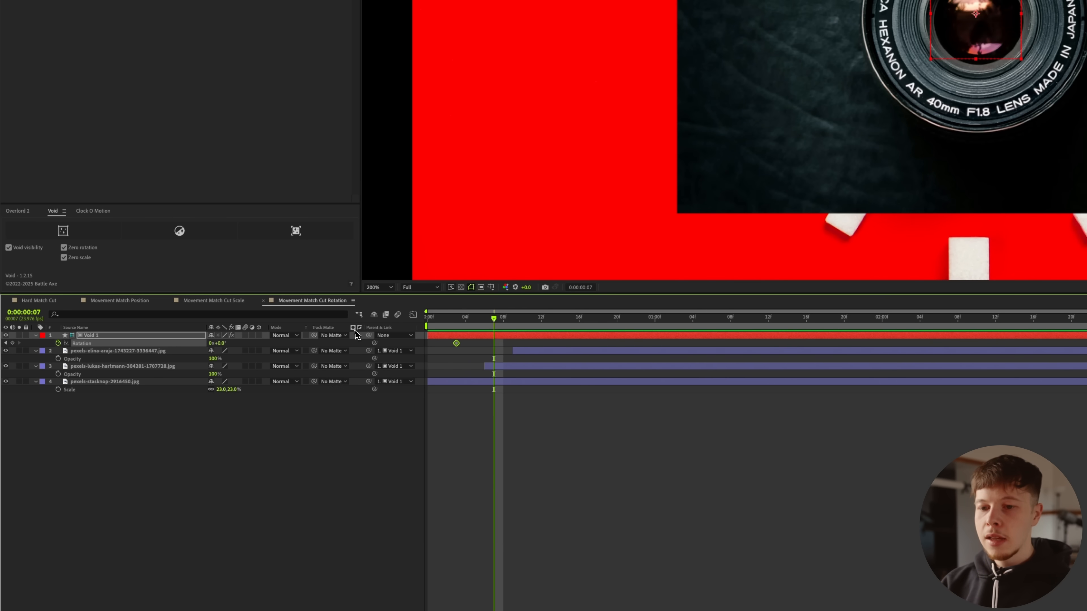
pyautogui.click(224, 348)
pyautogui.write('45')
pyautogui.press('Return')
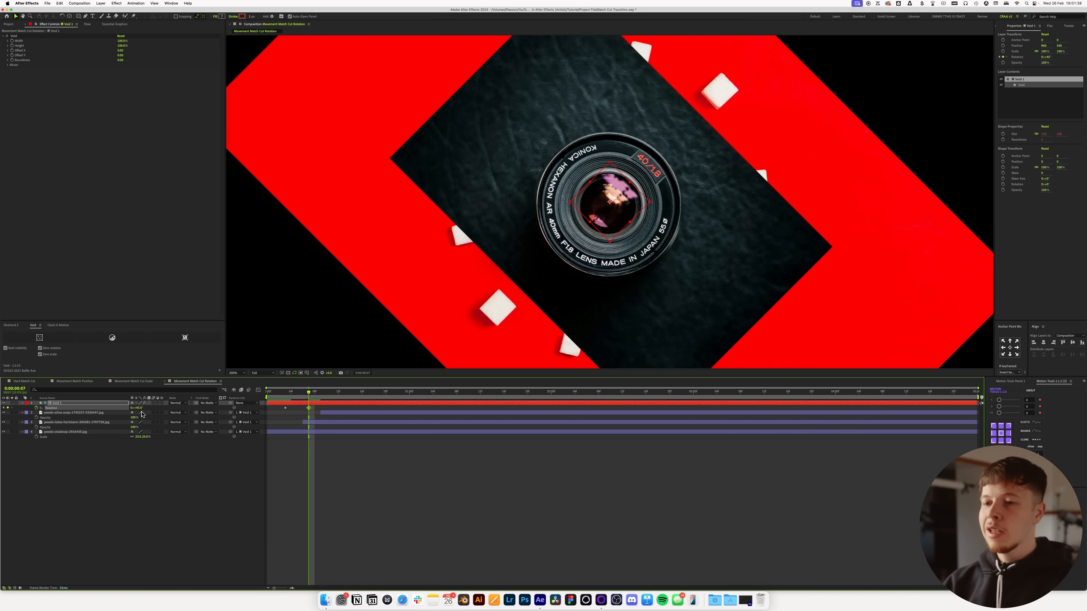
# Step: Set the camera lens photo's rotation to -45° to counter the Void layer's turn
pyautogui.moveTo(309, 393)
pyautogui.mouseDown()
pyautogui.moveTo(287, 392)
pyautogui.moveTo(316, 398)
pyautogui.mouseUp()
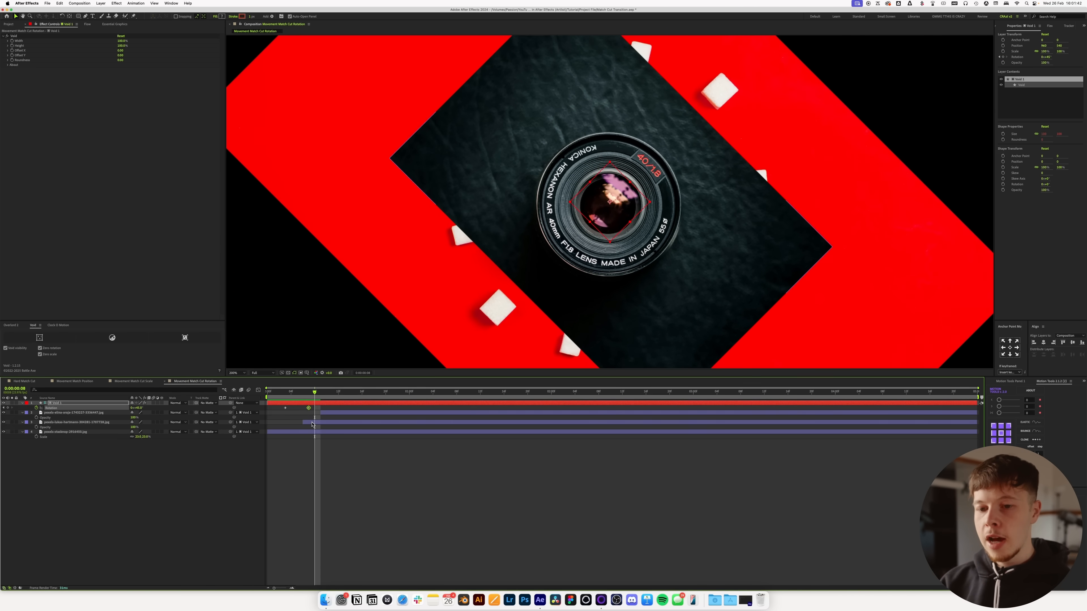
pyautogui.click(313, 424)
pyautogui.press('r')
pyautogui.click(139, 427)
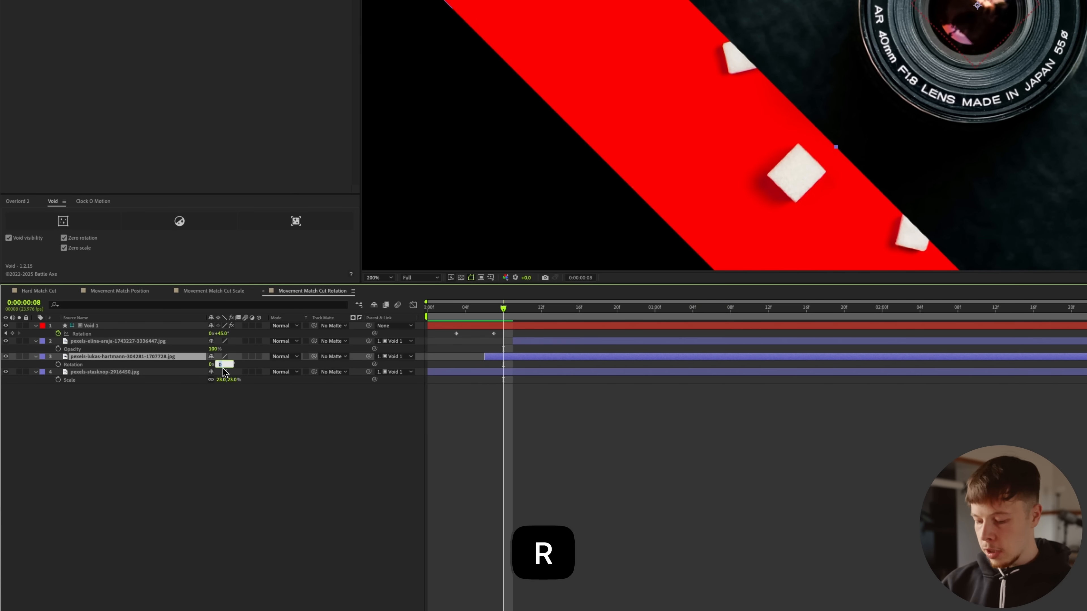
pyautogui.write('-45')
pyautogui.press('Return')
pyautogui.moveTo(487, 315); pyautogui.dragTo(515, 323)
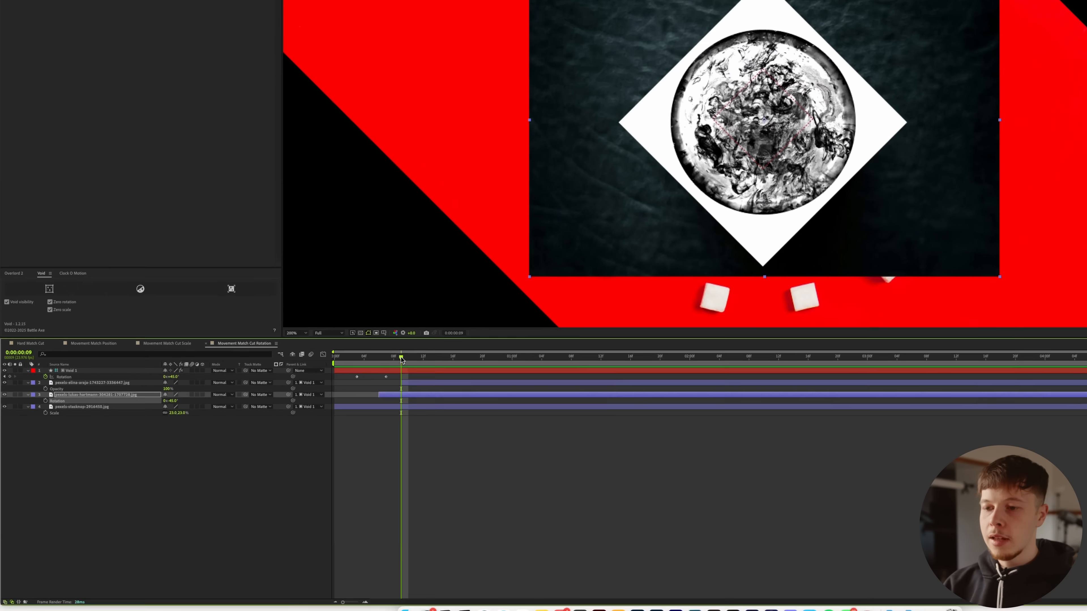
# Step: Add a 90° rotation keyframe to the Void layer at frame 13
pyautogui.moveTo(514, 311); pyautogui.dragTo(550, 310)
pyautogui.click(188, 465)
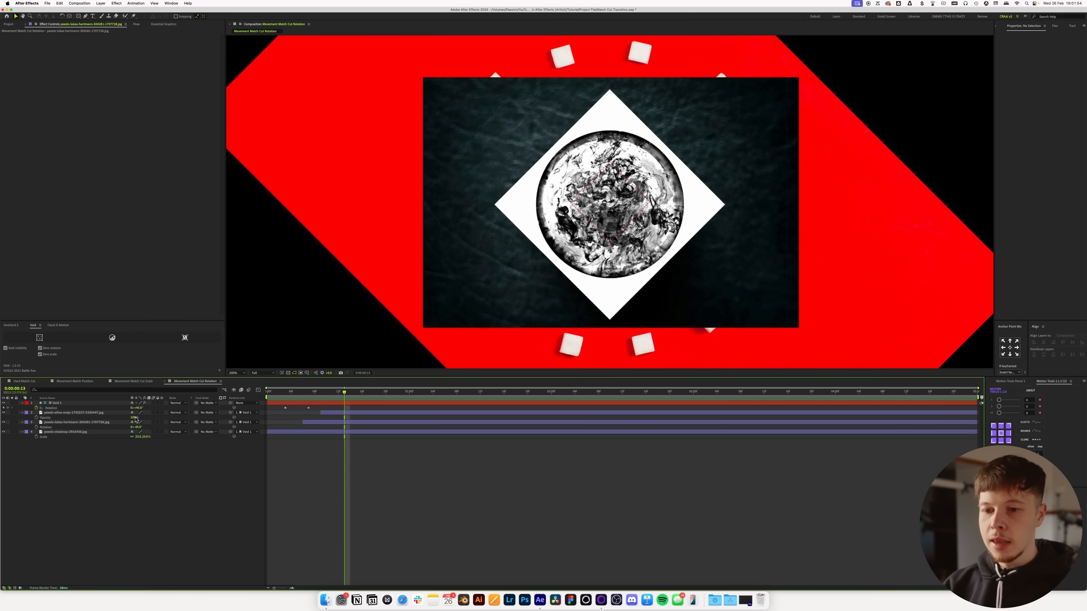
pyautogui.press('Return')
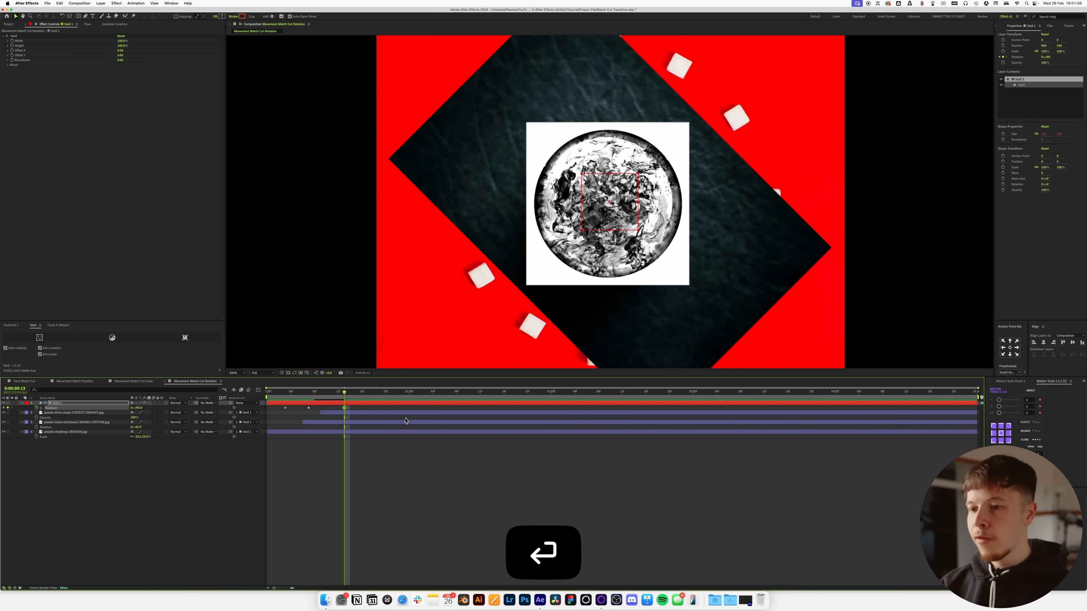
# Step: Set the ink circle photo's rotation to -90° to counter the Void layer's turn
pyautogui.click(153, 414)
pyautogui.press('r')
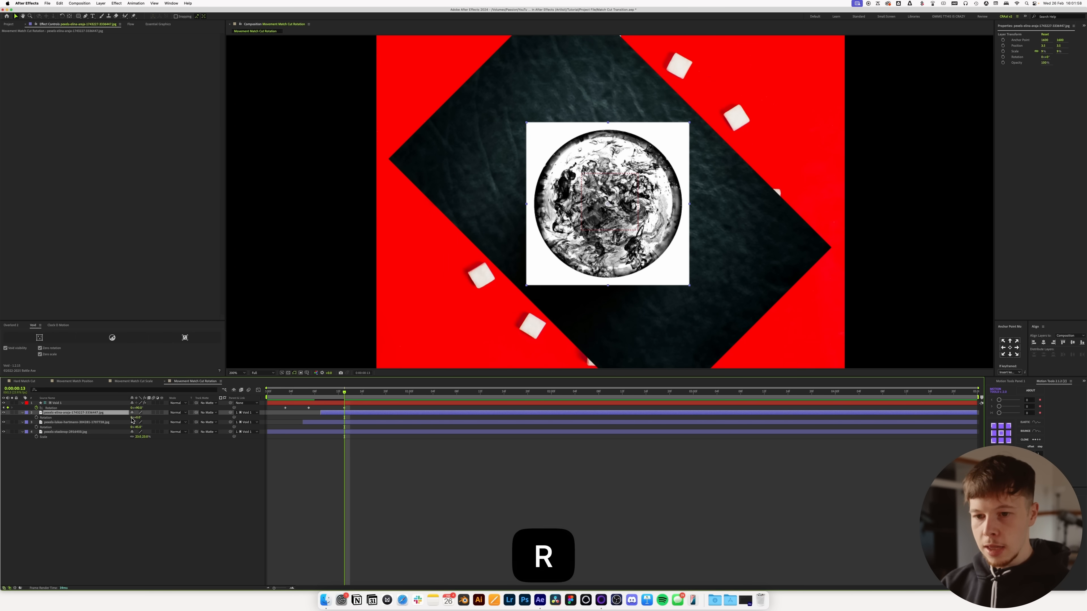
pyautogui.write('-90')
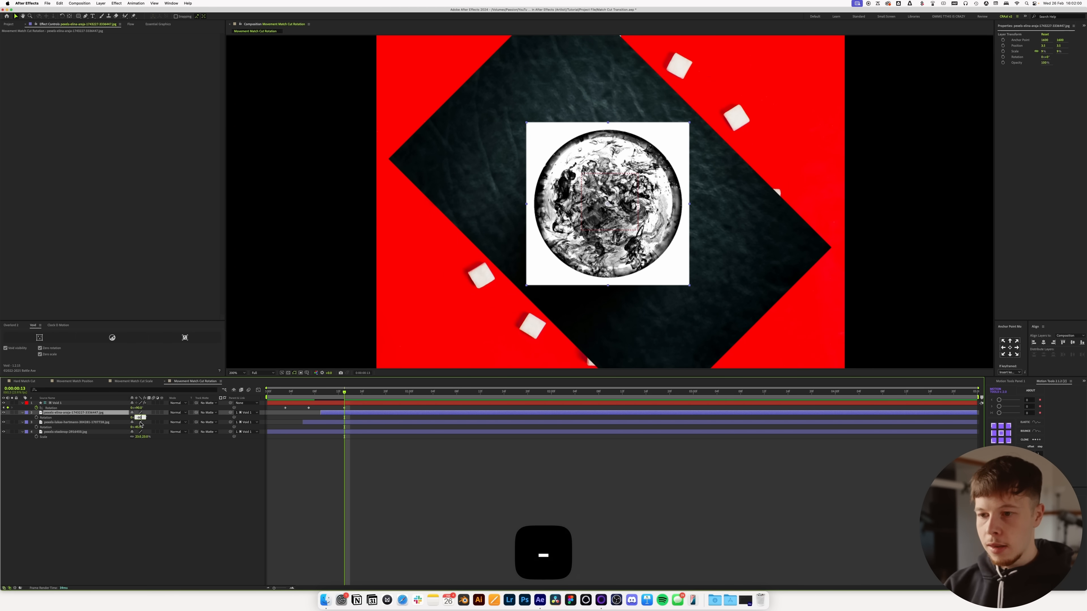
pyautogui.press('Return')
pyautogui.click(532, 486)
# Step: Move the Void layer's first rotation keyframe to frame 2 and apply the S-shaped Flow easing curve to all its keyframes
pyautogui.moveTo(344, 393); pyautogui.dragTo(367, 404)
pyautogui.moveTo(367, 403); pyautogui.dragTo(373, 404)
pyautogui.moveTo(285, 408); pyautogui.dragTo(279, 409)
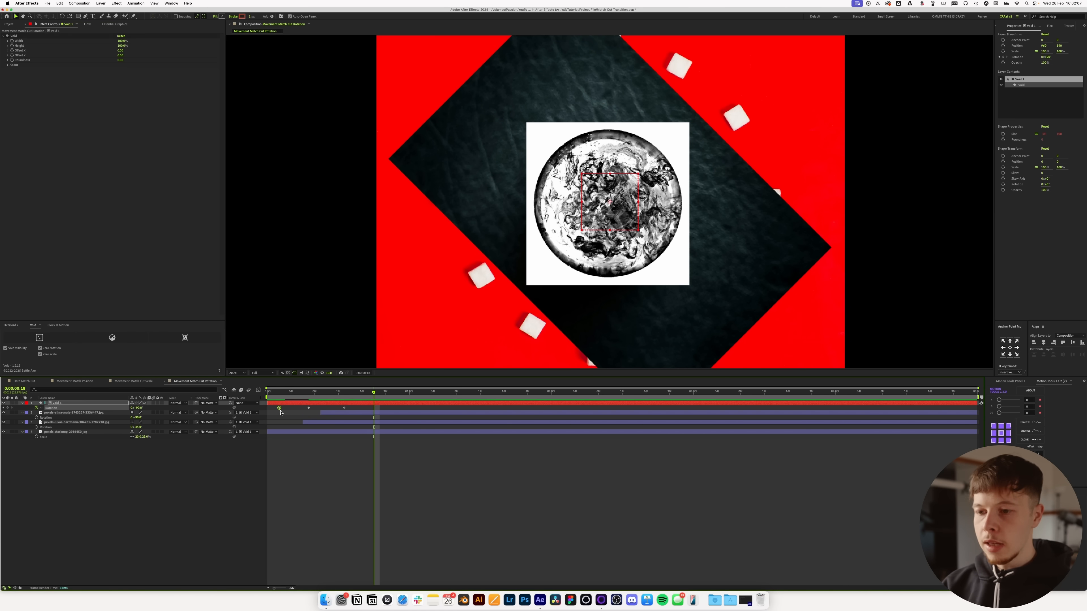
pyautogui.moveTo(360, 411); pyautogui.dragTo(273, 406)
pyautogui.click(87, 24)
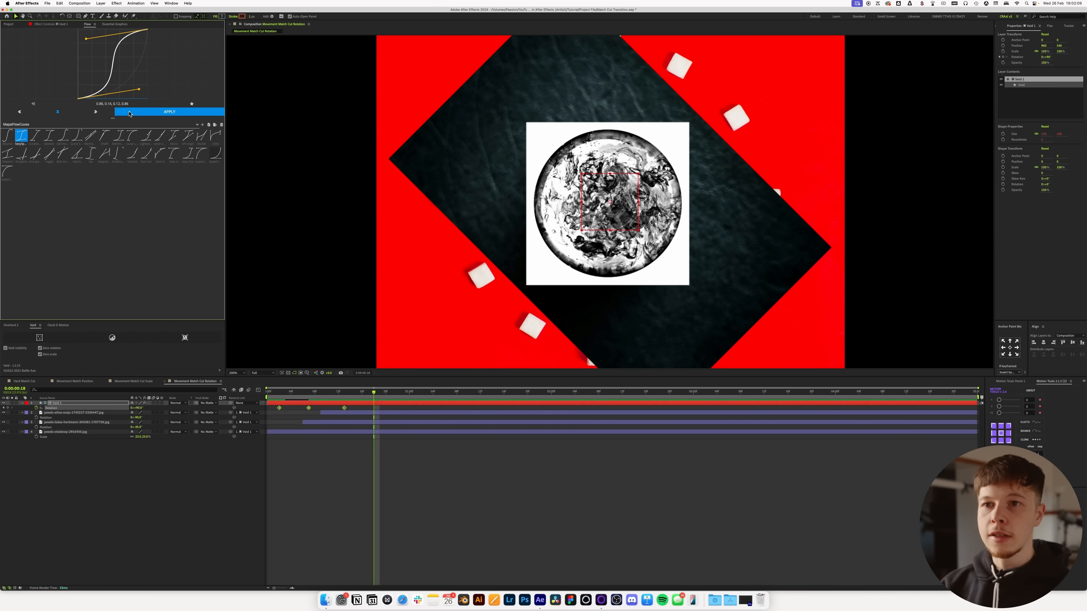
pyautogui.click(379, 504)
# Step: Start the camera lens layer one frame earlier and trim the coffee cup layer's end to the frame before it
pyautogui.click(305, 399)
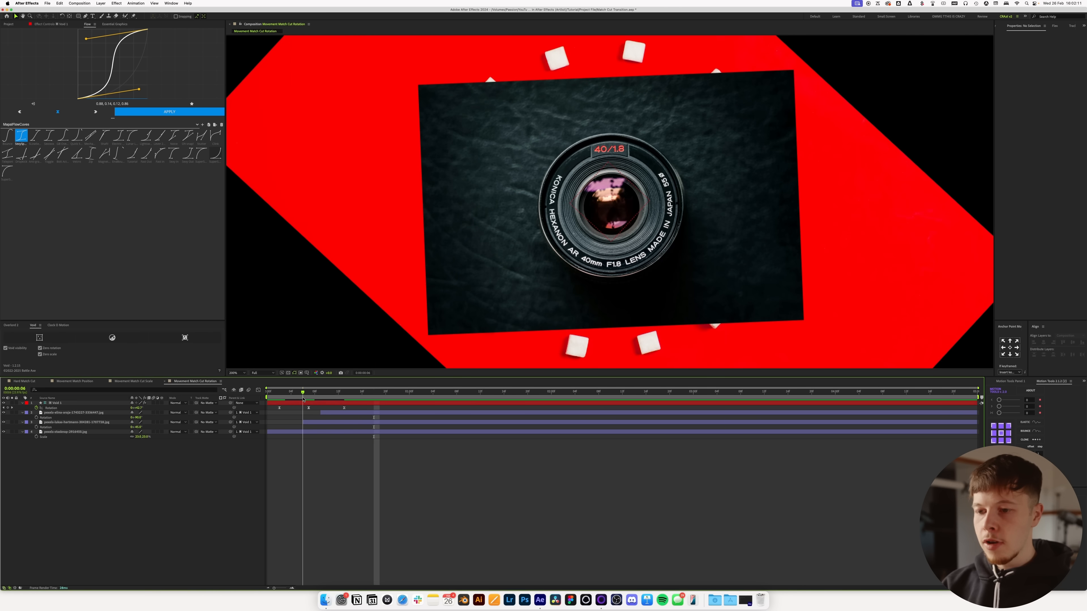
pyautogui.moveTo(302, 401); pyautogui.dragTo(299, 425)
pyautogui.click(304, 430)
pyautogui.click(299, 432)
pyautogui.press('super+Left')
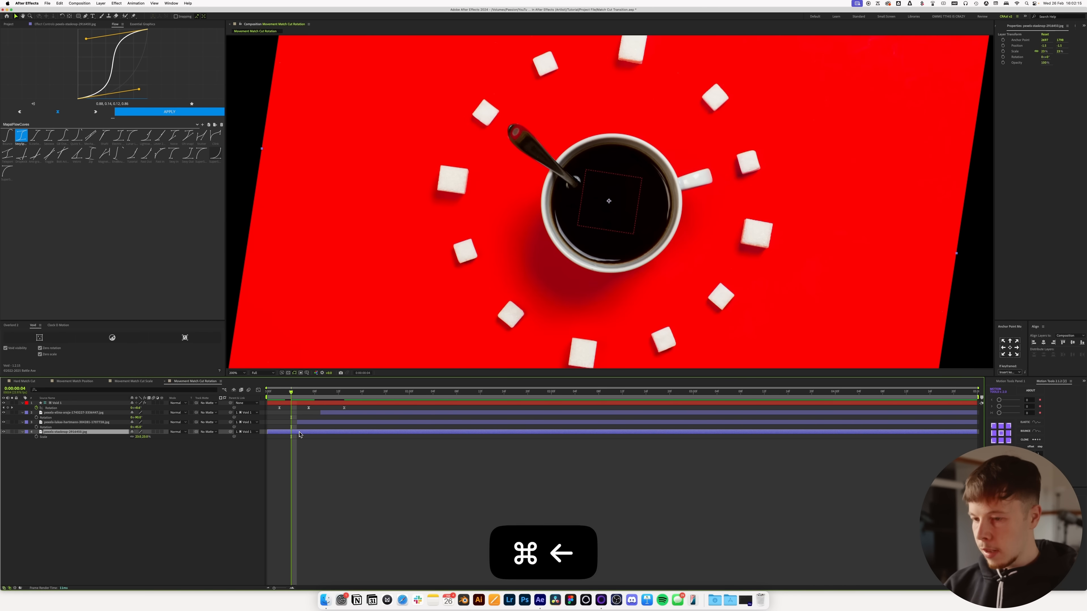
pyautogui.hotkey('alt', ']')
# Step: Start the ink circle layer one frame later and trim the camera lens layer to end at frame 9
pyautogui.moveTo(294, 393); pyautogui.dragTo(315, 406)
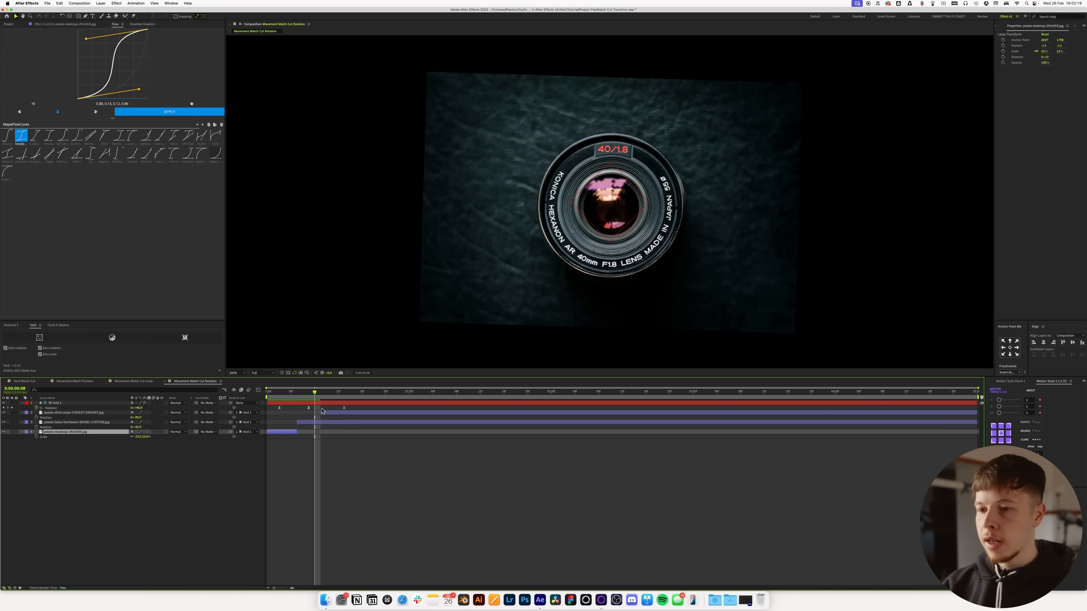
pyautogui.click(321, 414)
pyautogui.moveTo(323, 397)
pyautogui.mouseDown()
pyautogui.moveTo(300, 395)
pyautogui.moveTo(321, 395)
pyautogui.mouseUp()
pyautogui.click(325, 423)
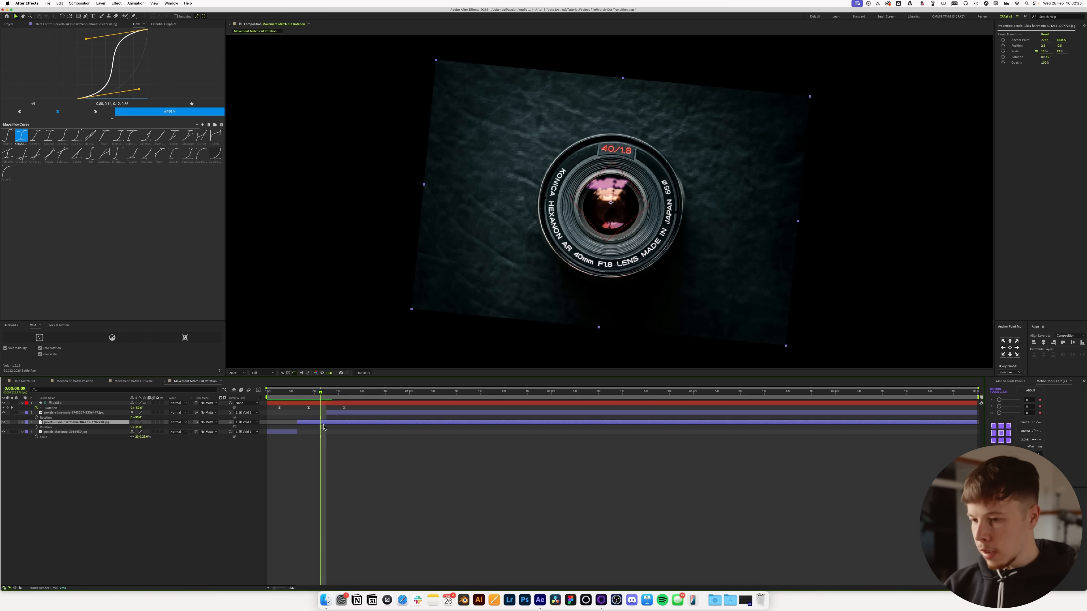
pyautogui.hotkey('alt', ']')
# Step: Fit the composition in the viewer, play the rotation match cut and scrub across its cuts
pyautogui.click(236, 373)
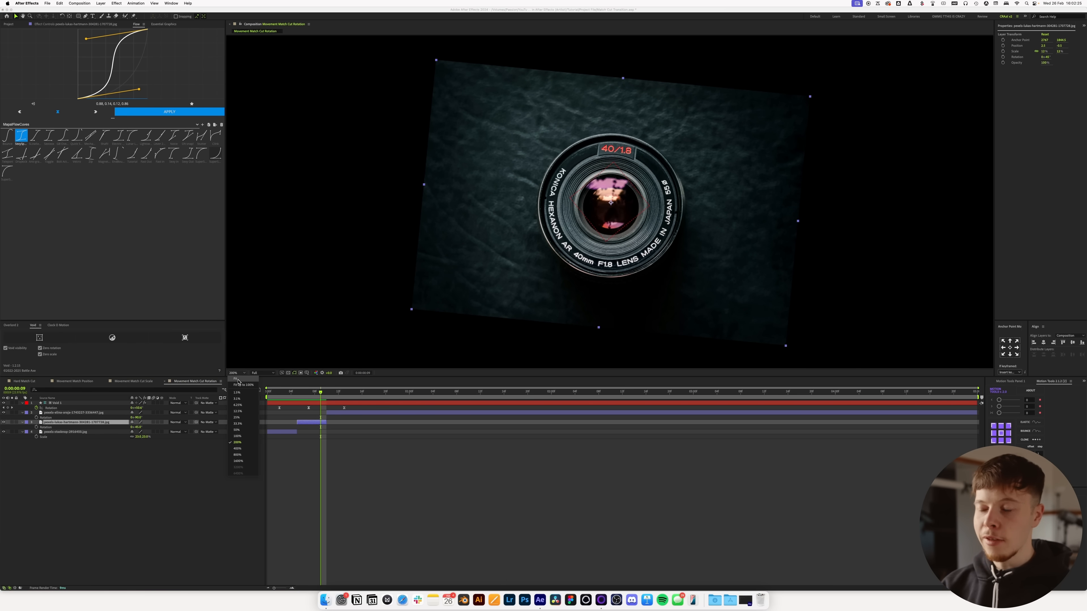
pyautogui.click(240, 380)
pyautogui.click(309, 461)
pyautogui.moveTo(320, 393); pyautogui.dragTo(266, 393)
pyautogui.press('space')
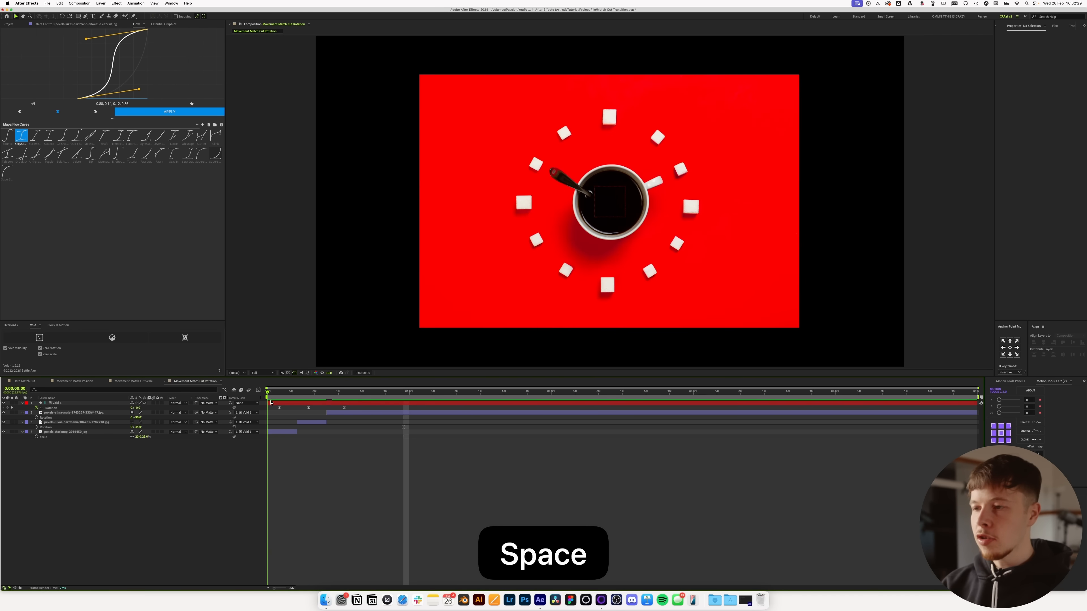
pyautogui.press('space')
pyautogui.click(310, 394)
pyautogui.moveTo(310, 396)
pyautogui.mouseDown()
pyautogui.moveTo(297, 398)
pyautogui.moveTo(342, 400)
pyautogui.moveTo(287, 400)
pyautogui.moveTo(352, 401)
pyautogui.moveTo(294, 400)
pyautogui.mouseUp()
pyautogui.press('Home')
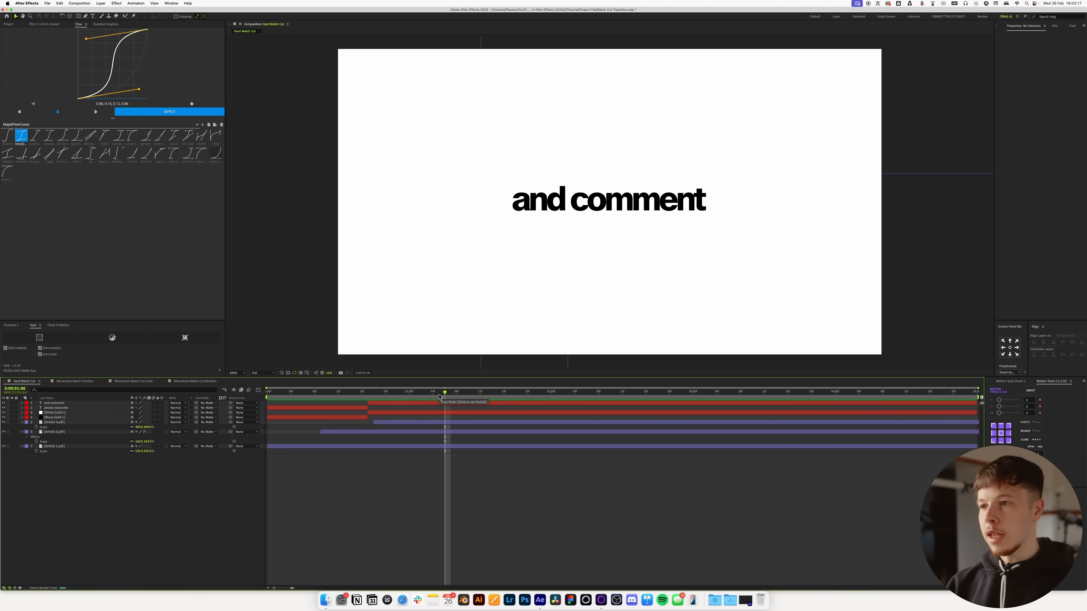
# Step: Add an adjustment layer with the Invert effect to the Hard Match Cut composition and trim its start to 2 seconds
pyautogui.moveTo(430, 394); pyautogui.dragTo(552, 400)
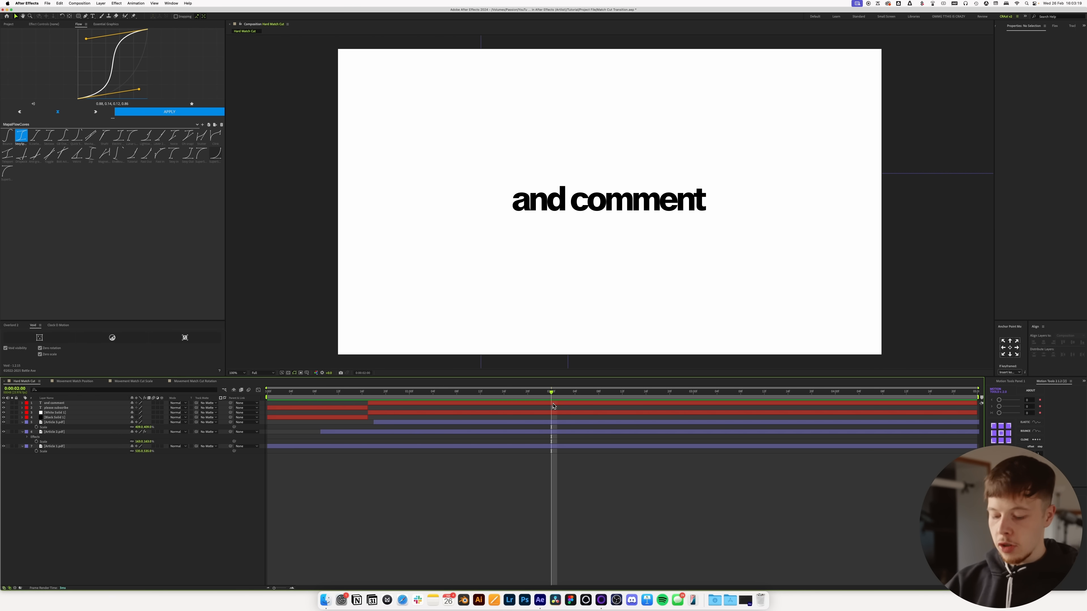
pyautogui.press('super+alt+y')
pyautogui.hotkey('ctrl', 'space')
pyautogui.write('invert')
pyautogui.press('Return')
pyautogui.hotkey('alt', '[')
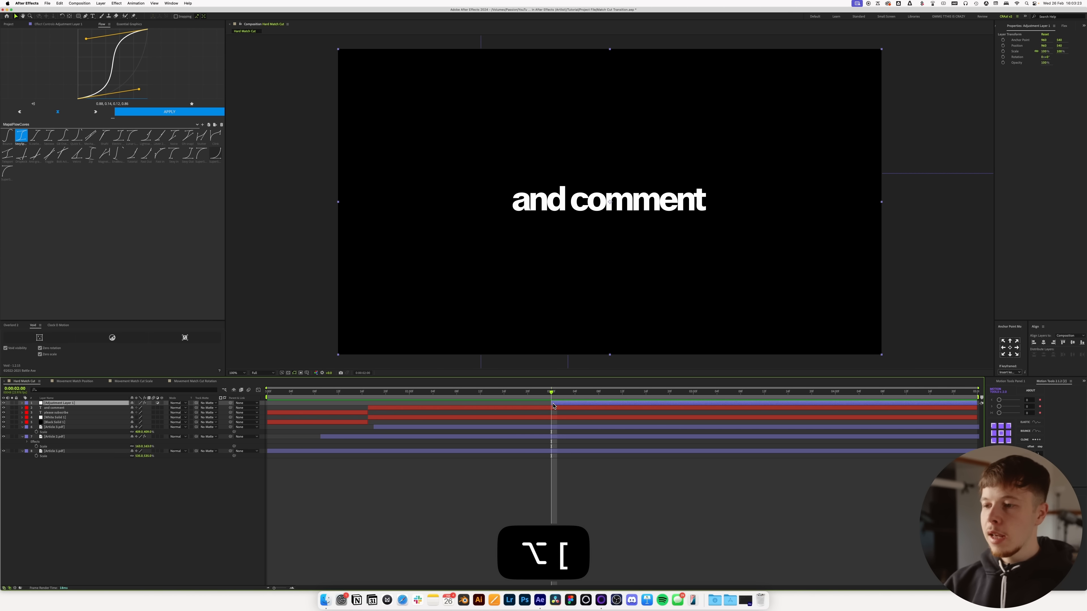
# Step: Split the inverting adjustment layer two frames after its start
pyautogui.press('super+Right')
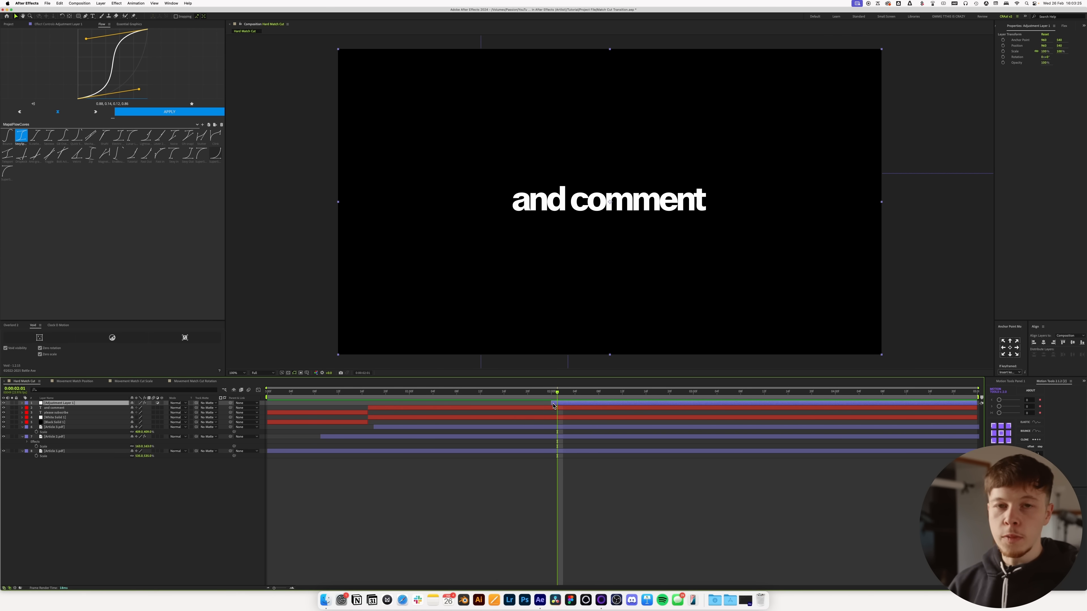
pyautogui.press('super+Right')
pyautogui.press('super+shift+d')
pyautogui.press('super+Right')
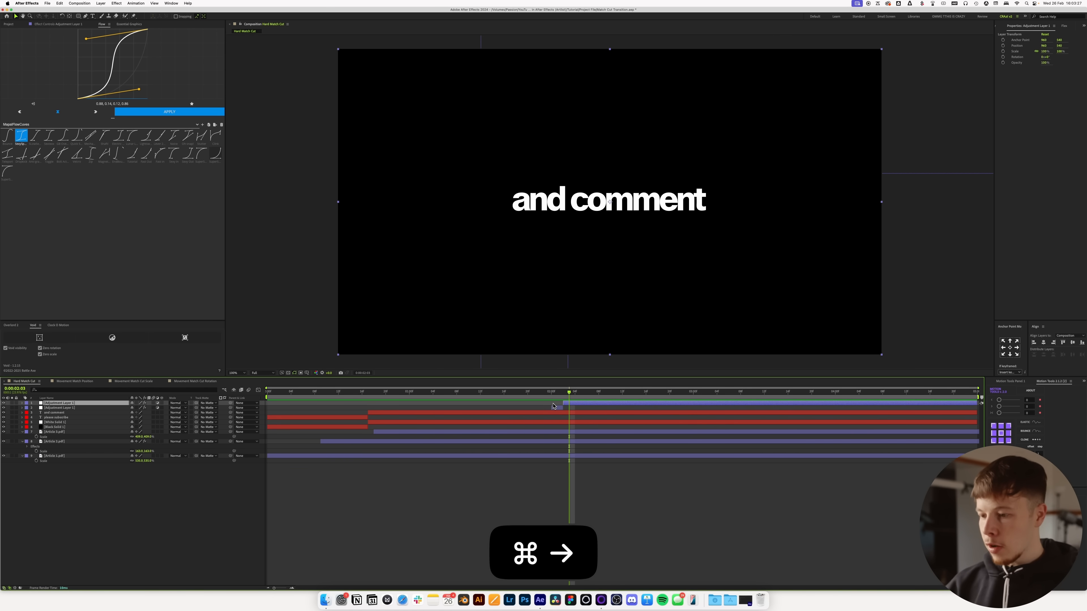